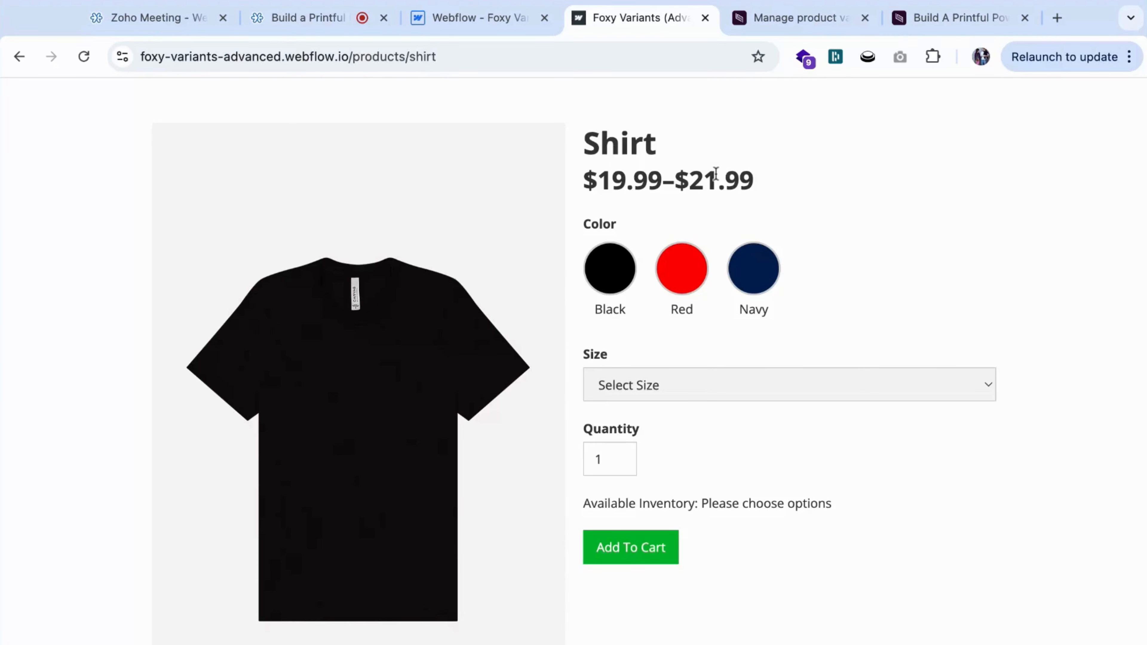
Choose size M and the Red color for the shirt on the published product page.
scroll(716, 174, "down", 3)
scroll(715, 174, "up", 2)
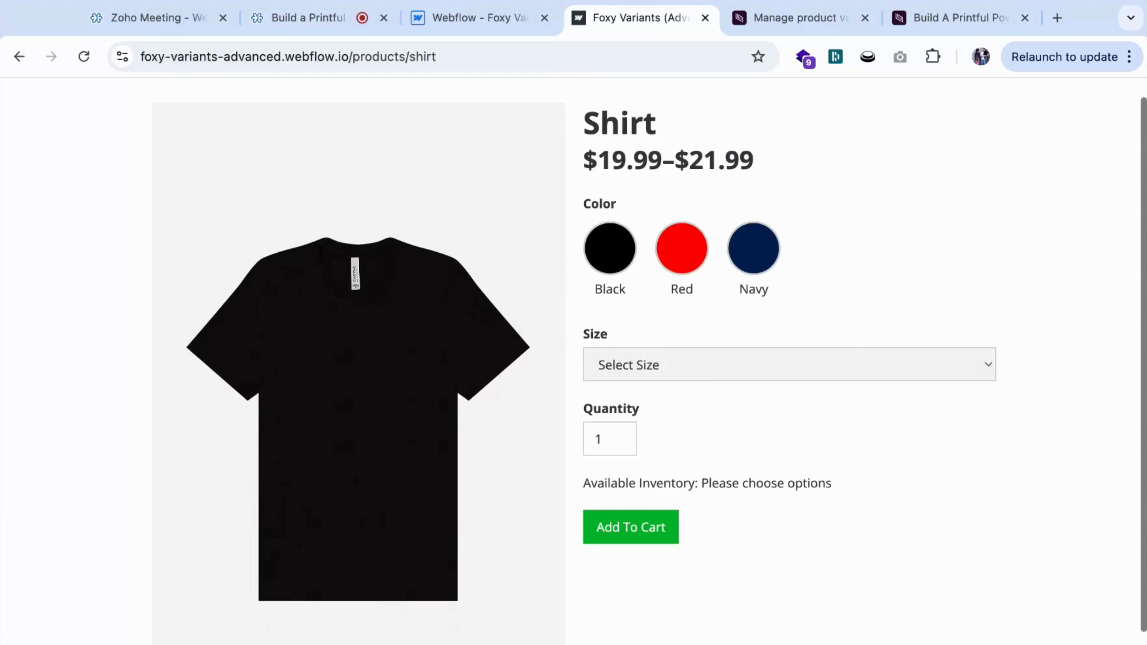
scroll(650, 356, "up", 1)
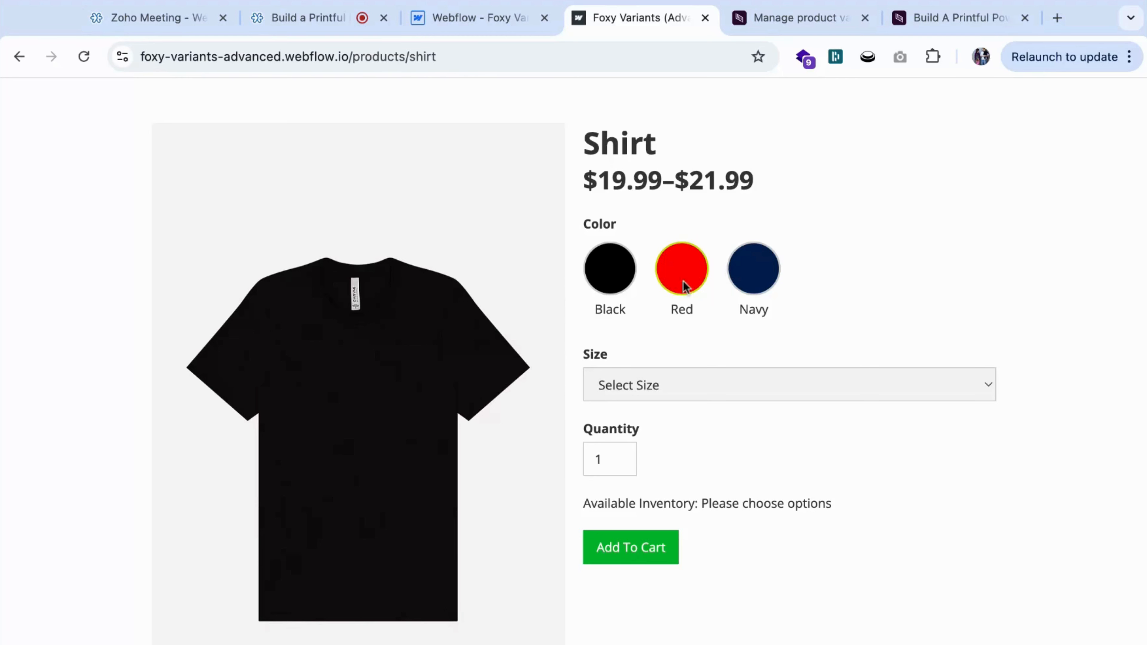
left_click(655, 385)
left_click(656, 425)
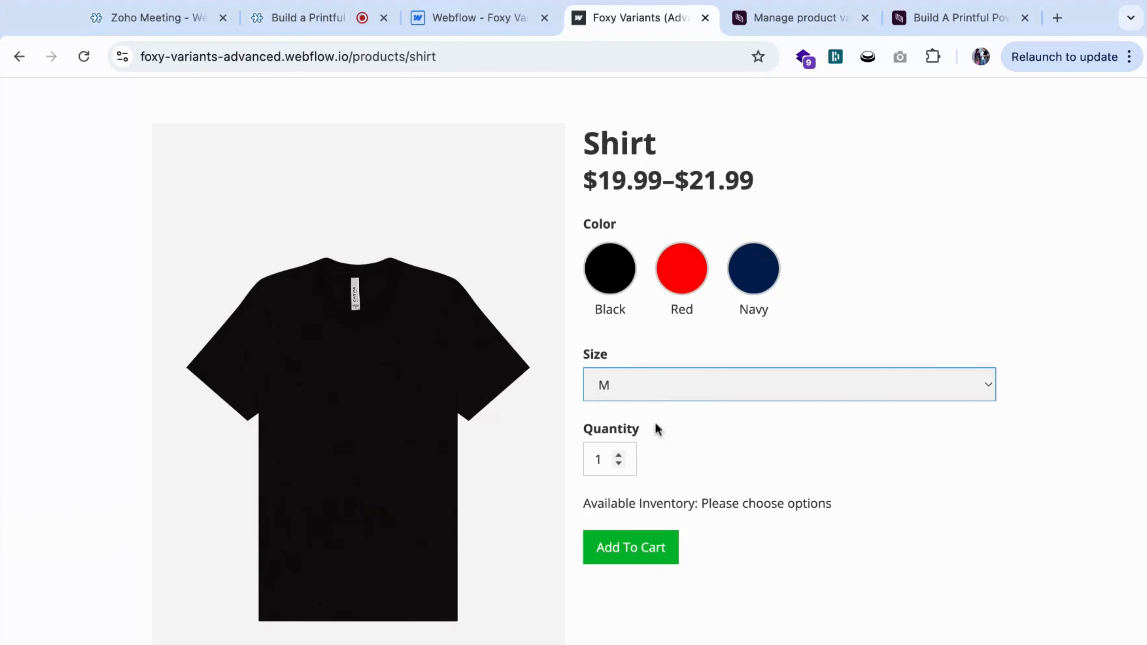
left_click(727, 284)
left_click(681, 280)
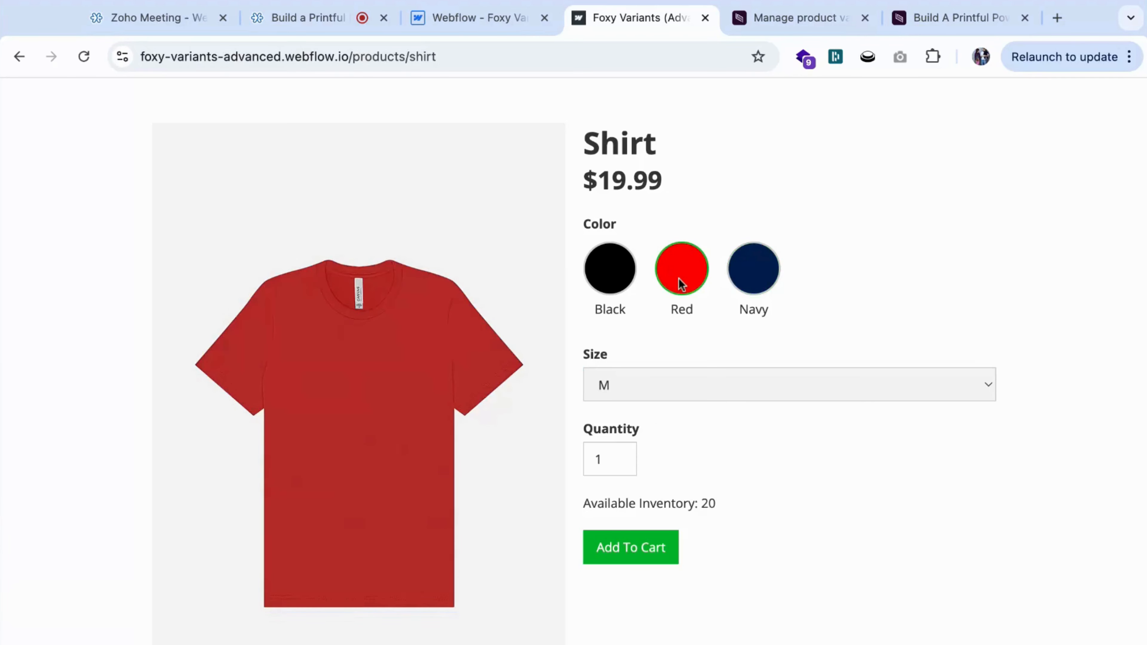
Switch the shirt color to Black, add it to the cart, and close the side cart.
left_click(626, 275)
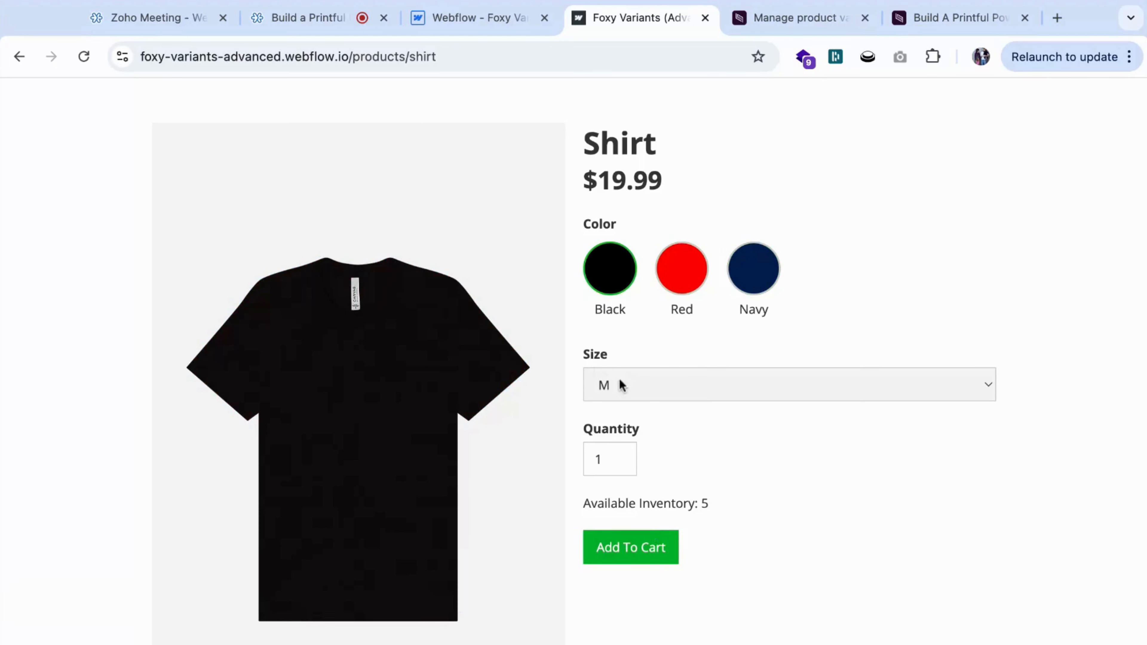
left_click(612, 547)
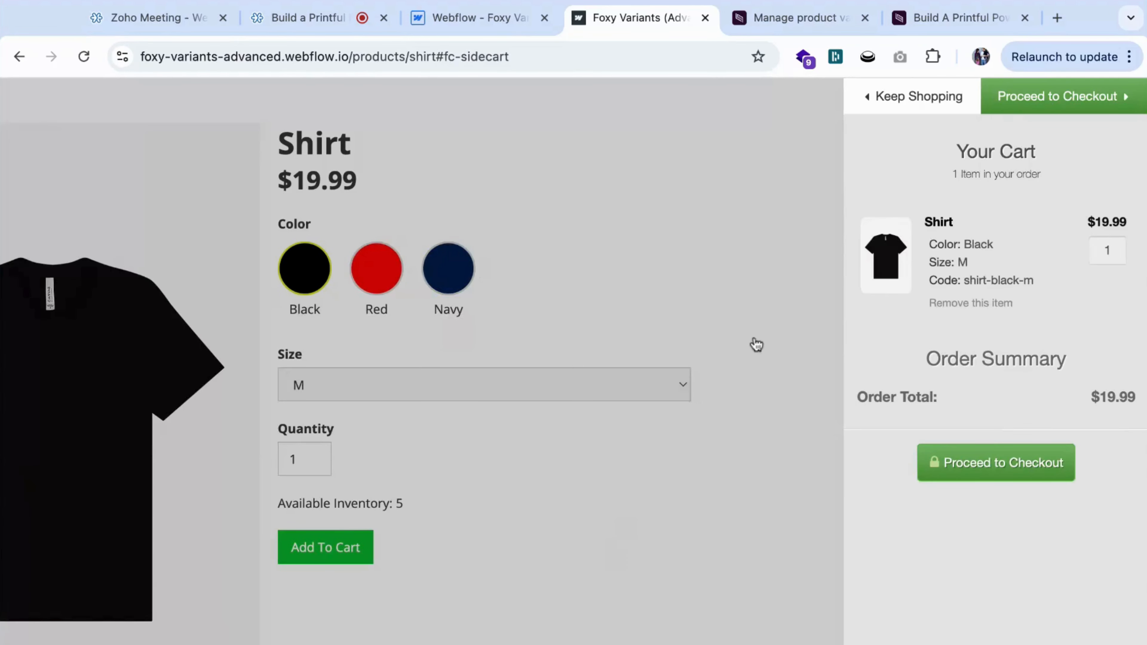
left_click(542, 133)
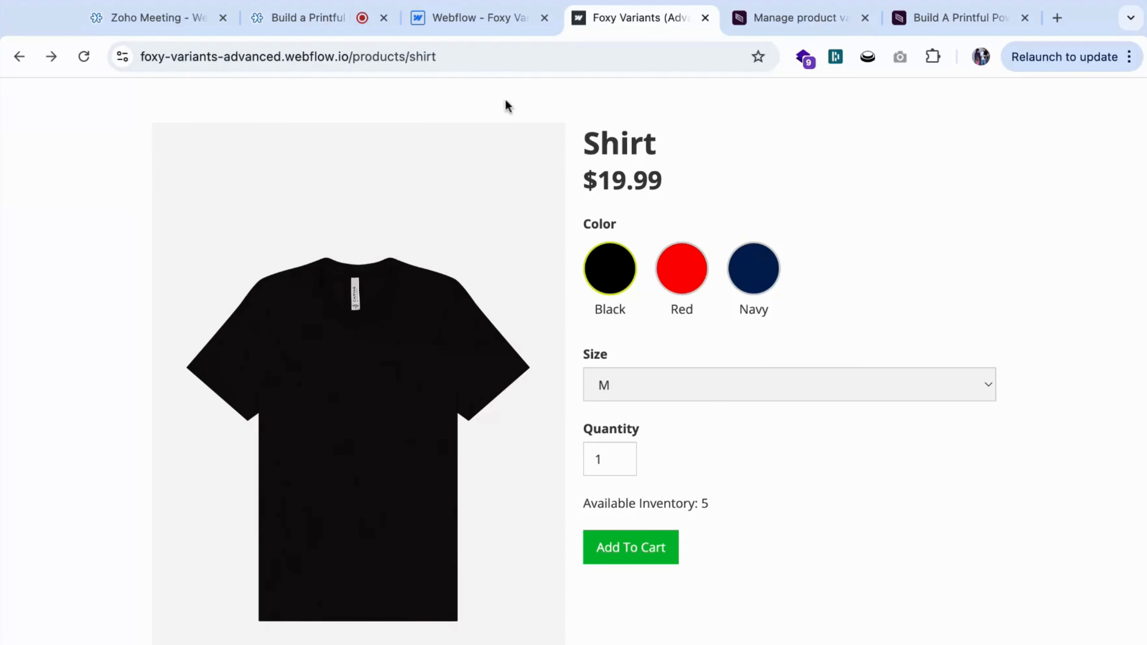
Switch to the Webflow Designer and view the Variants collection in the CMS.
left_click(491, 23)
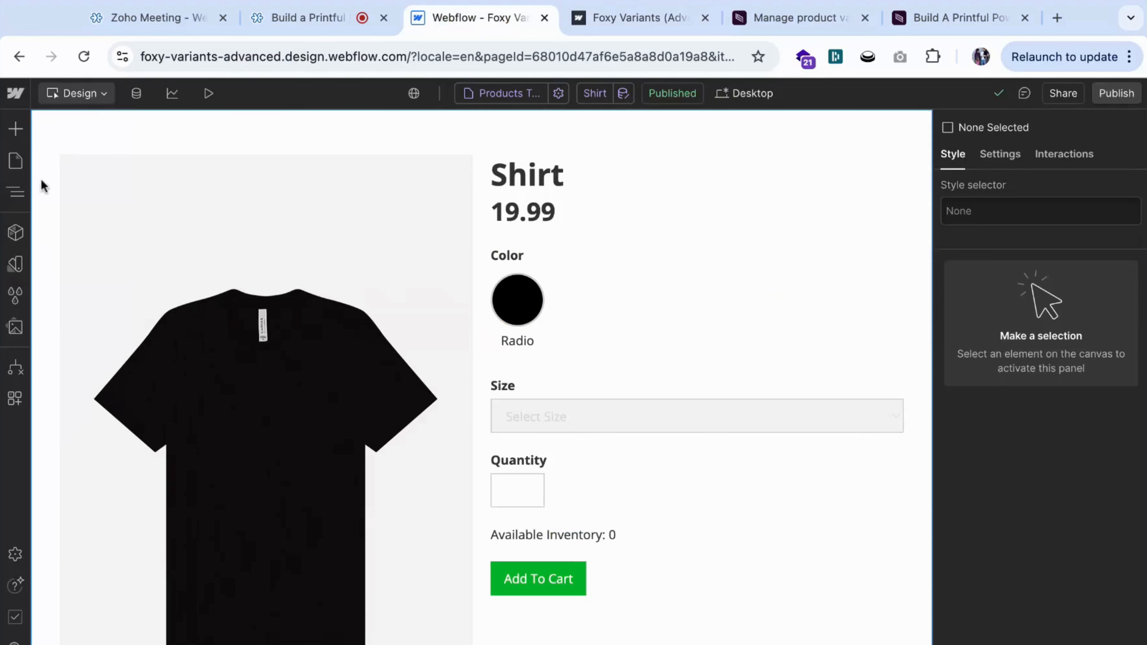
left_click(136, 95)
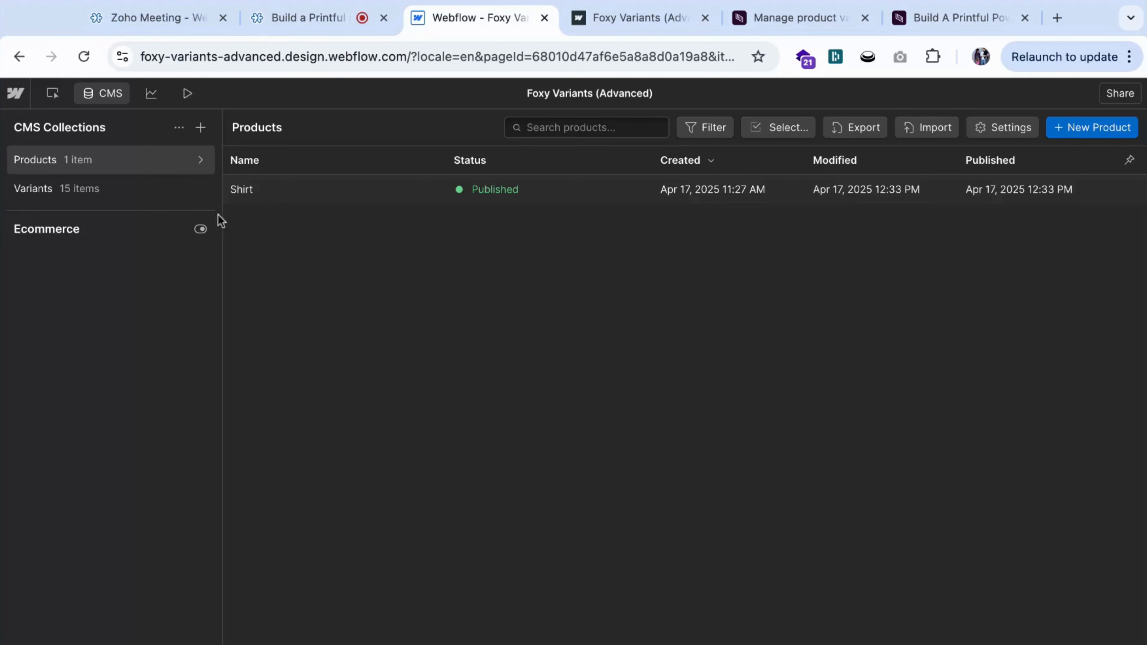
left_click(140, 195)
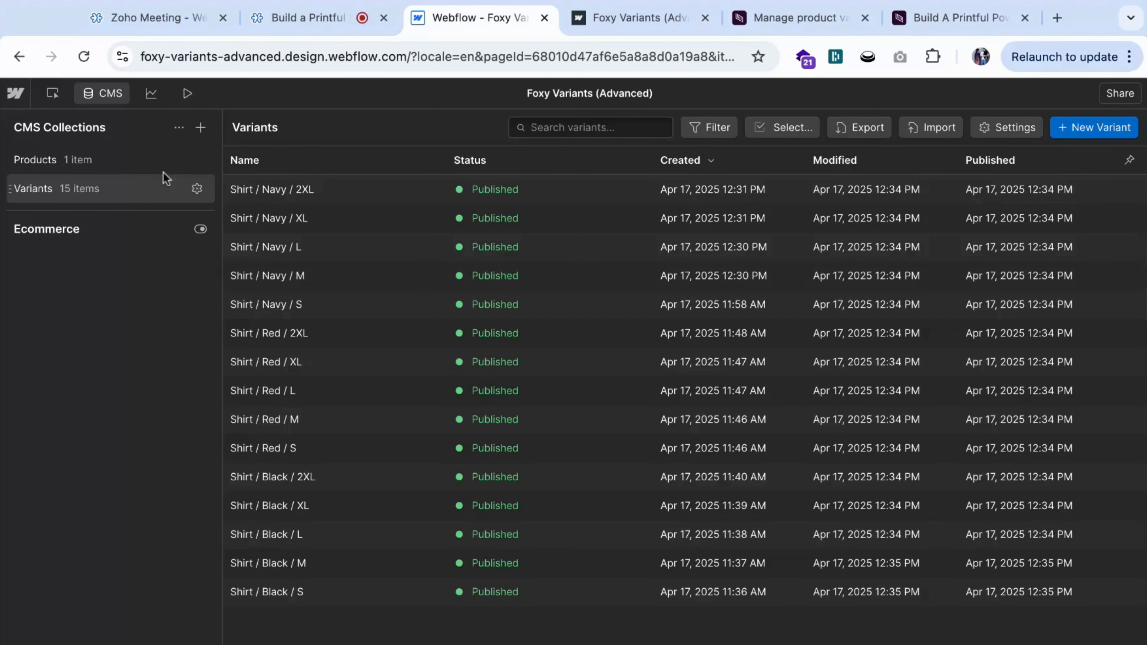
Open the Shirt item in the Products collection and examine its image, price, SKU and linked variants fields.
left_click(144, 159)
left_click(299, 189)
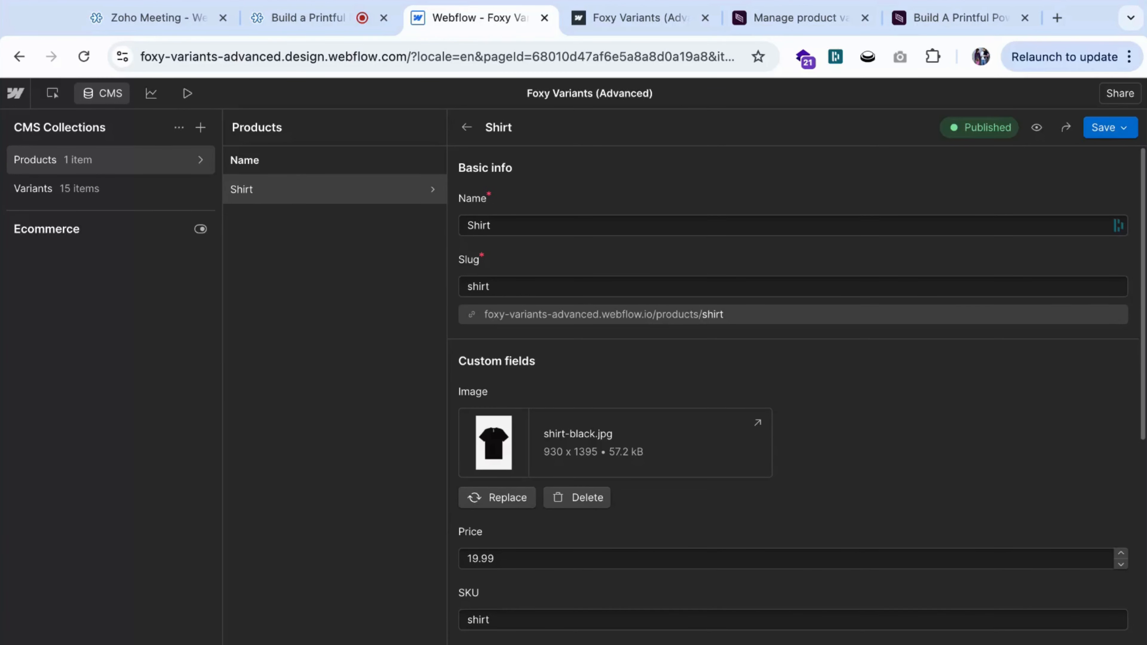
scroll(521, 388, "down", 3)
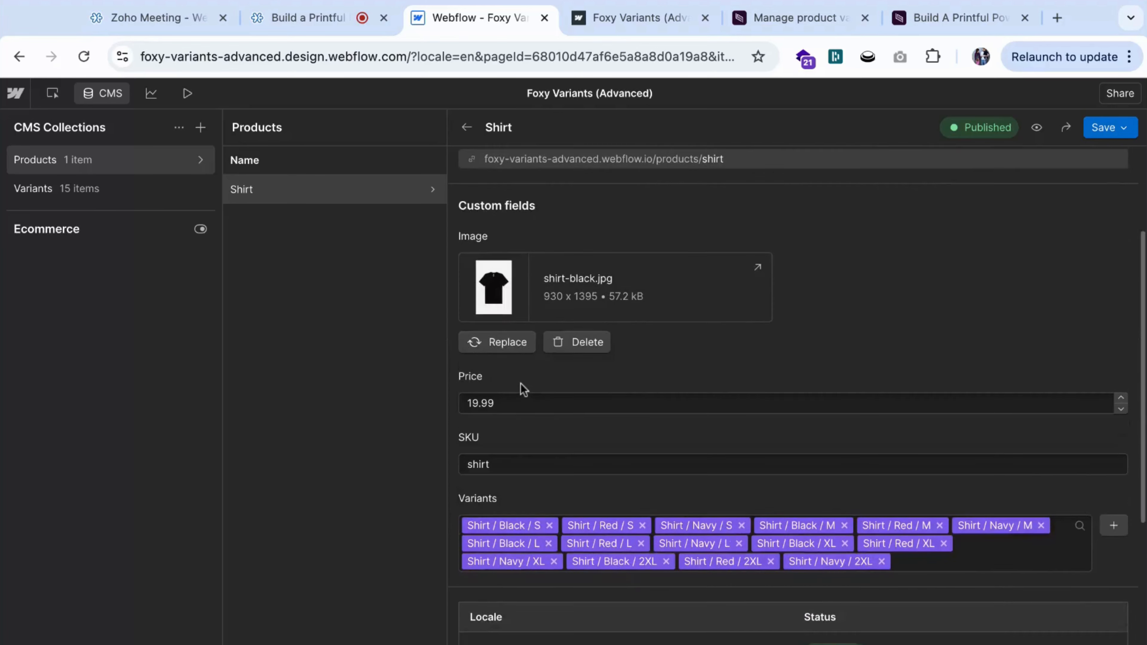
scroll(521, 388, "up", 3)
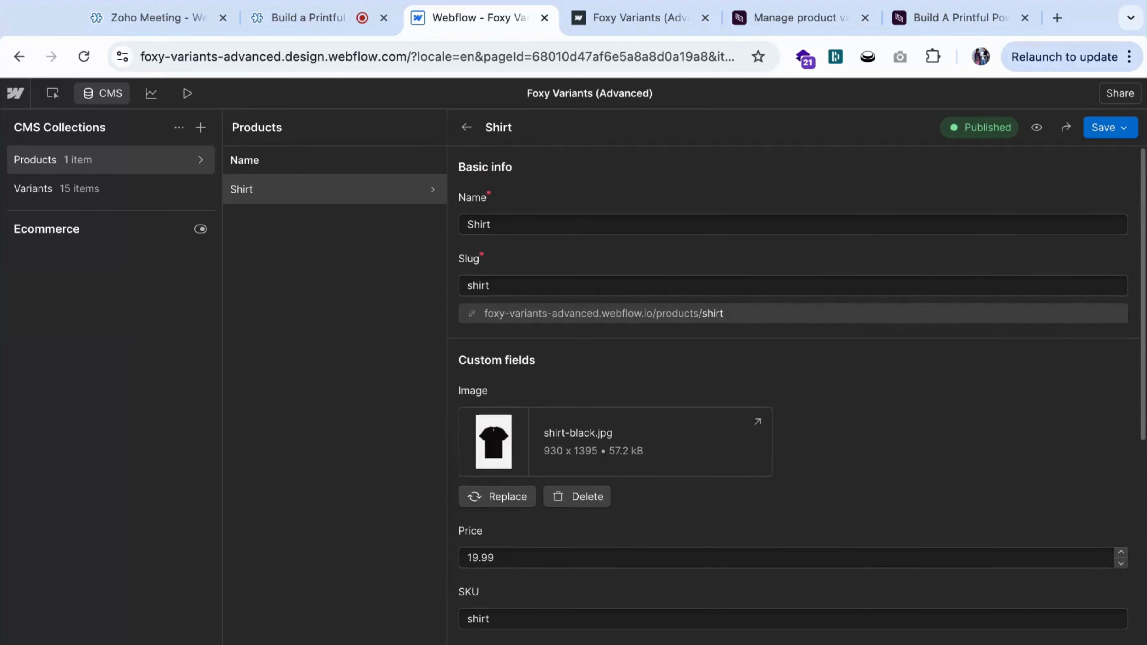
scroll(523, 294, "down", 1)
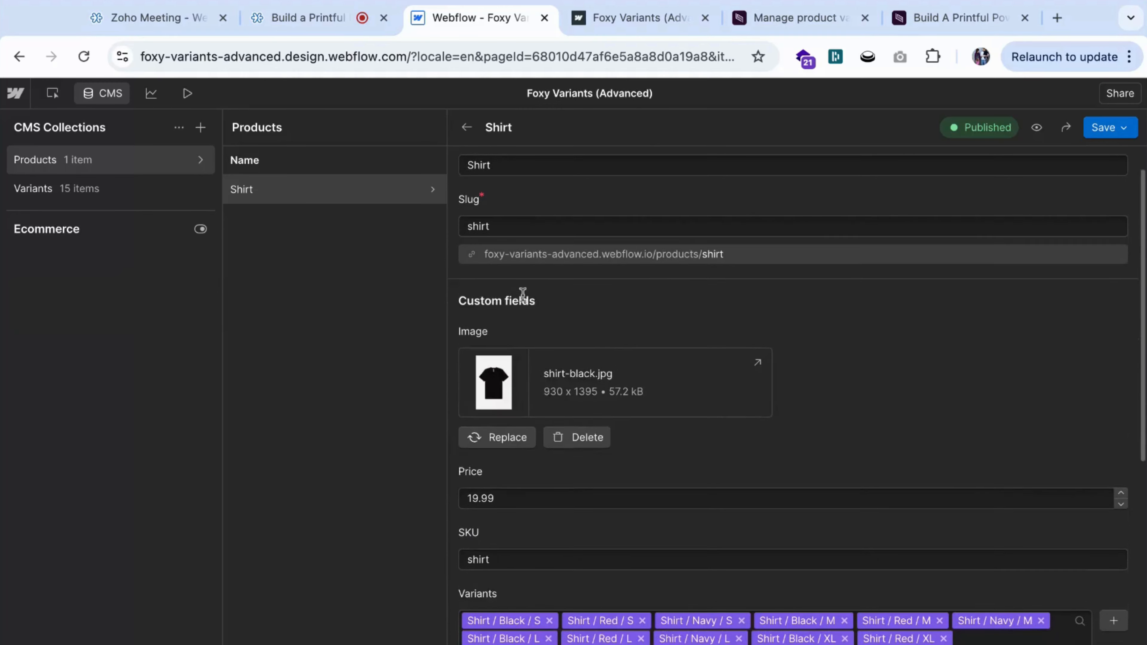
scroll(523, 295, "down", 1)
scroll(540, 441, "down", 1)
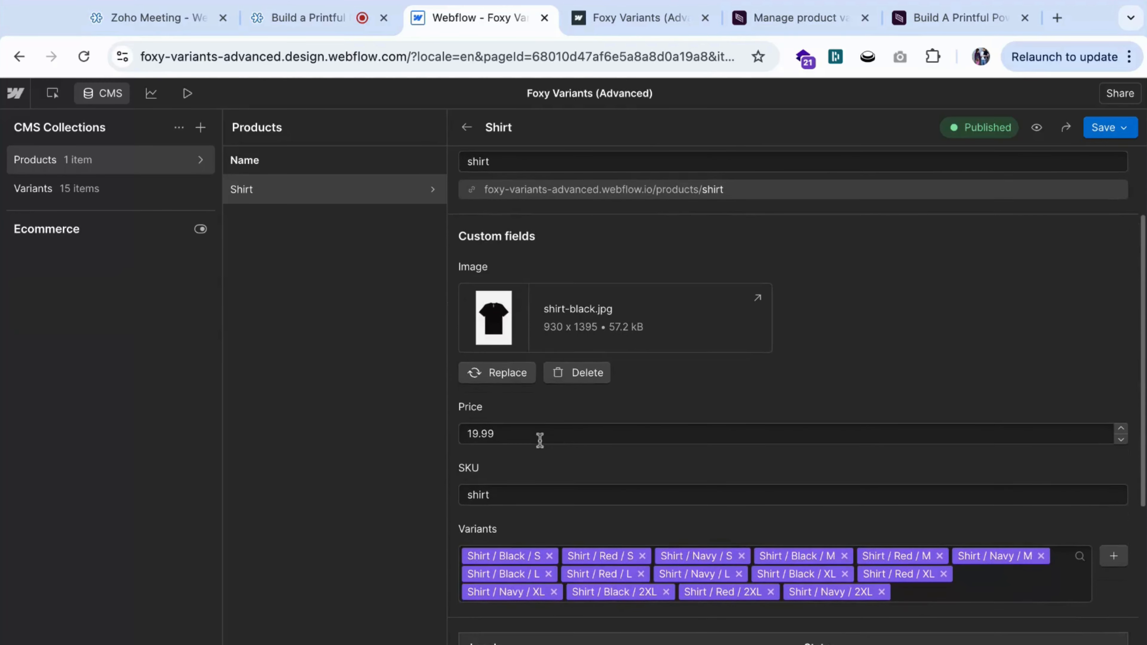
scroll(540, 441, "down", 1)
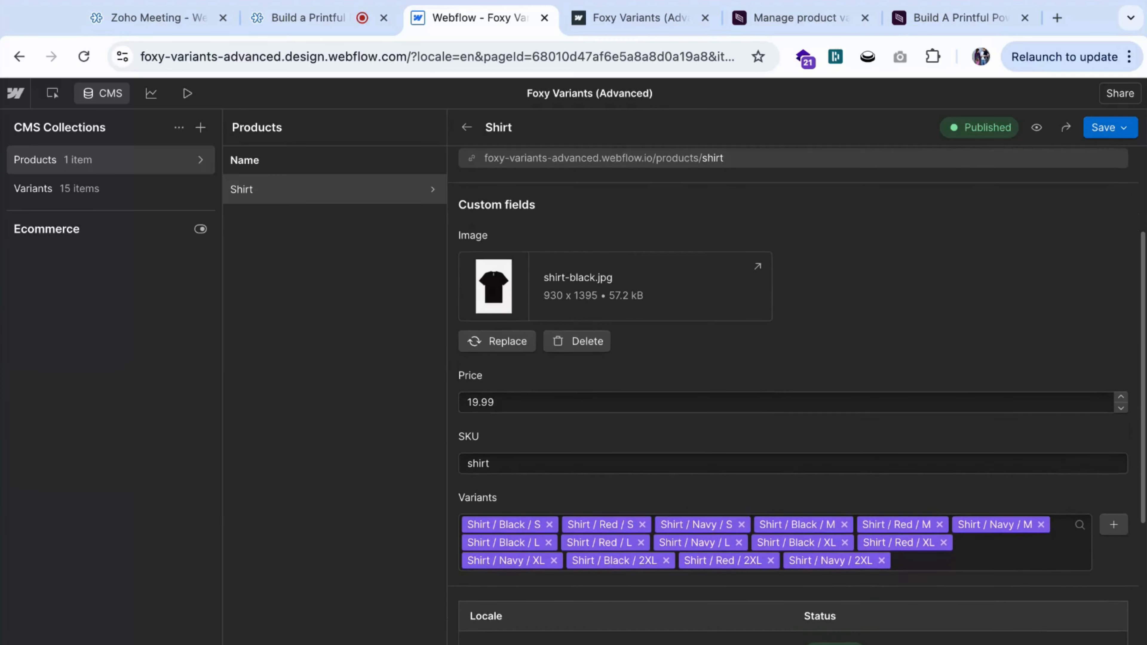
scroll(540, 441, "down", 1)
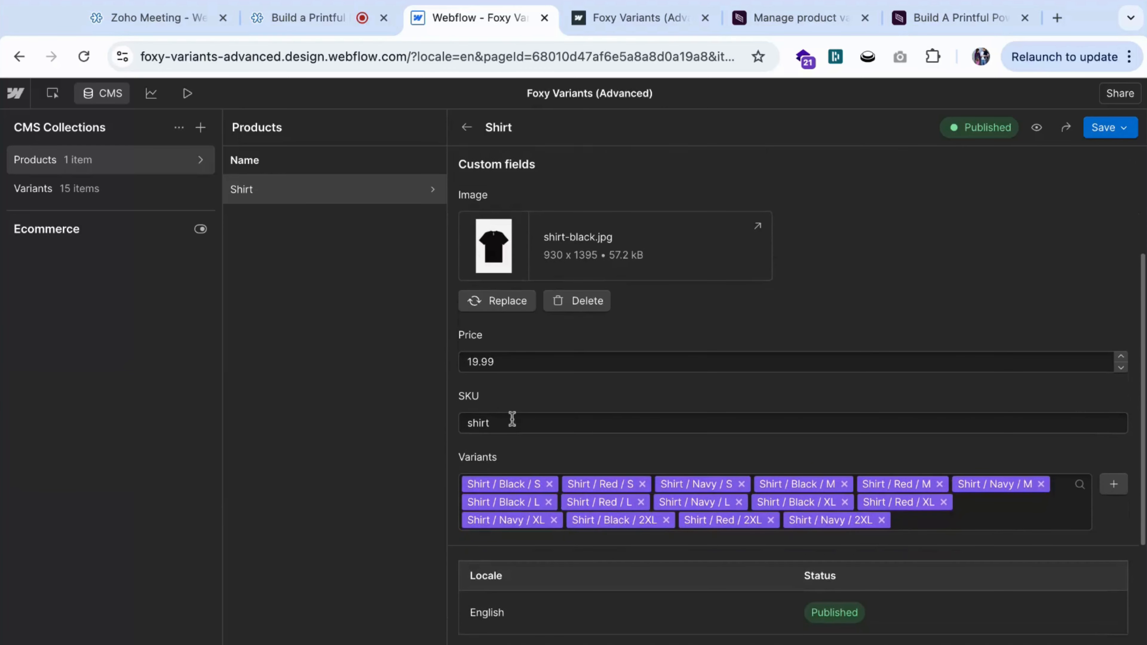
scroll(512, 419, "down", 2)
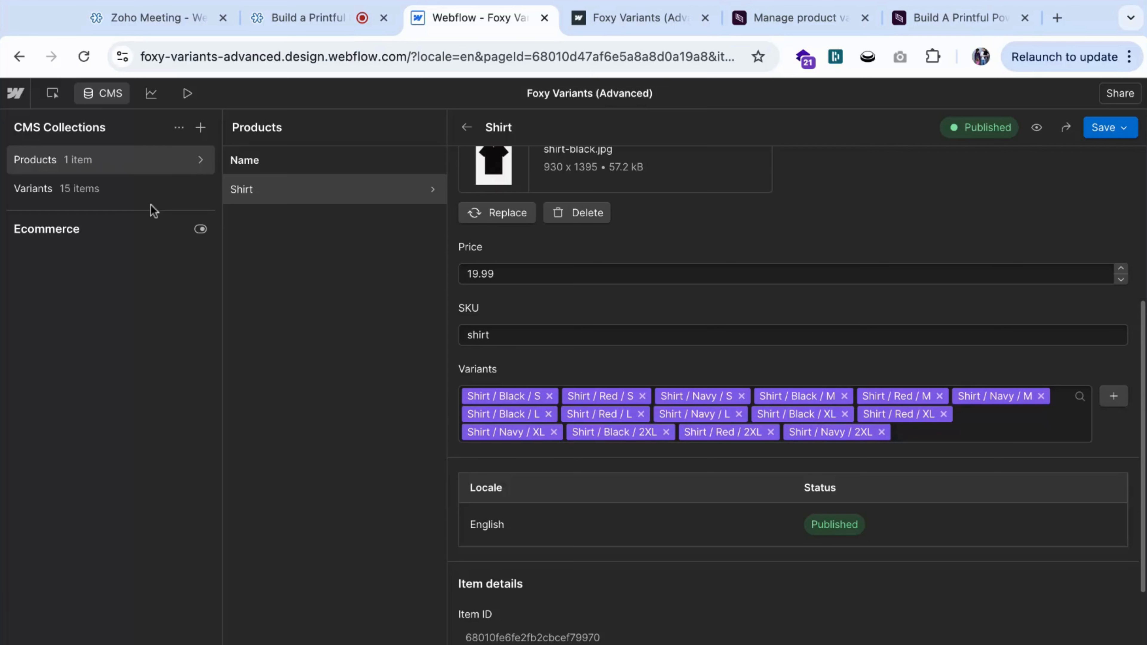
Open the Shirt / Navy / 2XL item in the Variants collection and examine its SKU, price, inventory, color and size fields.
left_click(144, 196)
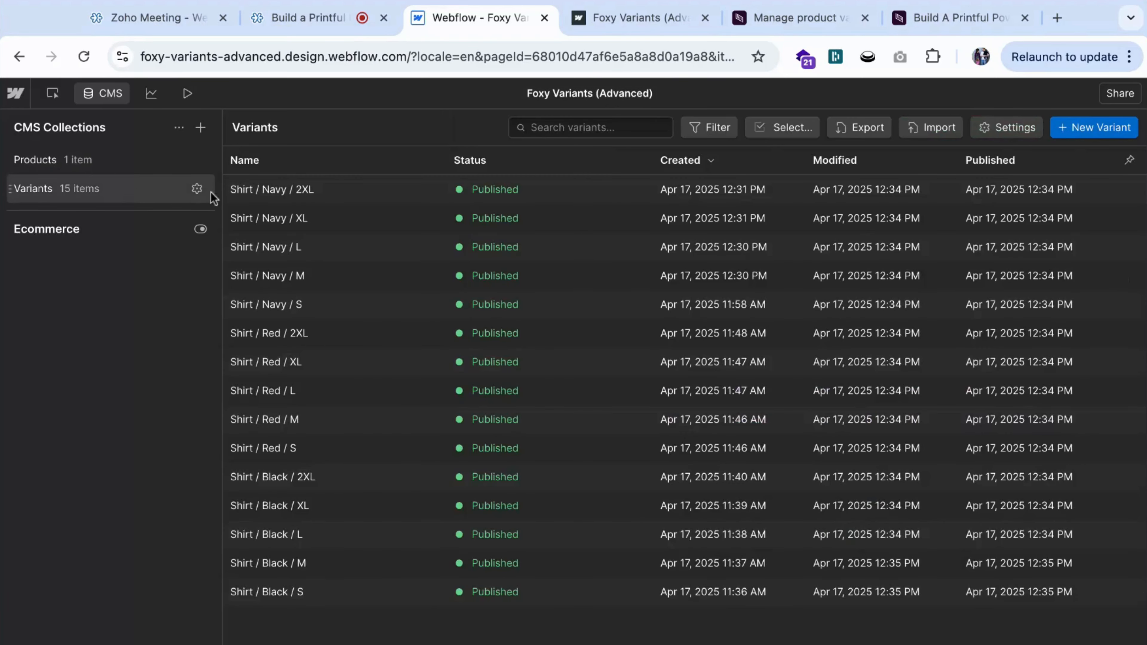
left_click(270, 192)
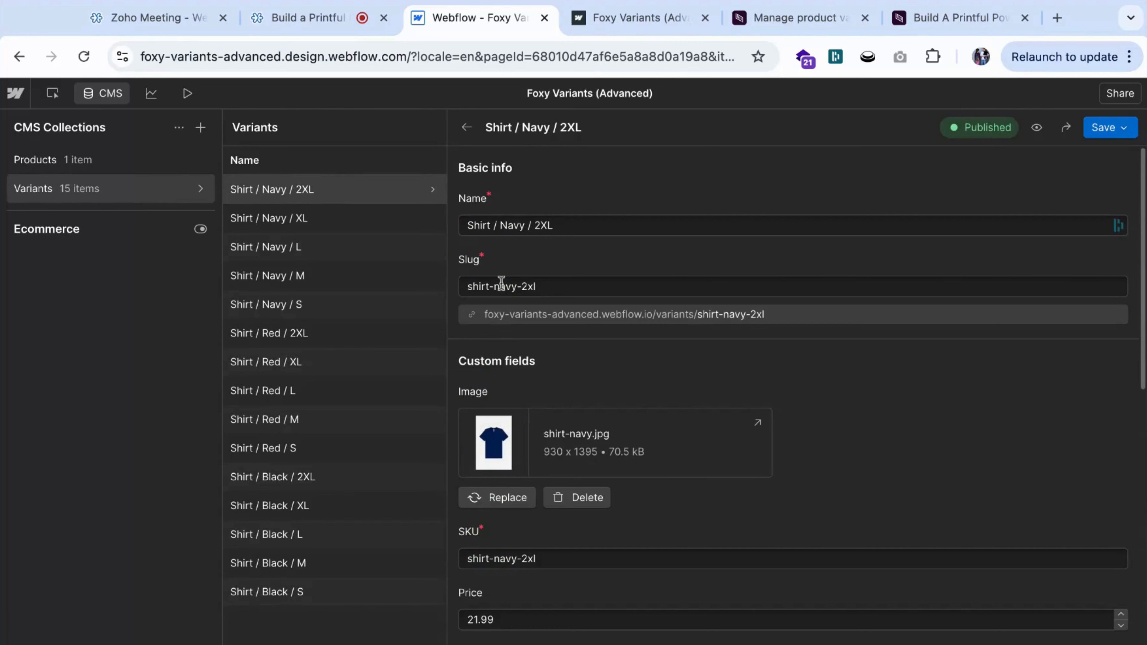
scroll(554, 282, "down", 1)
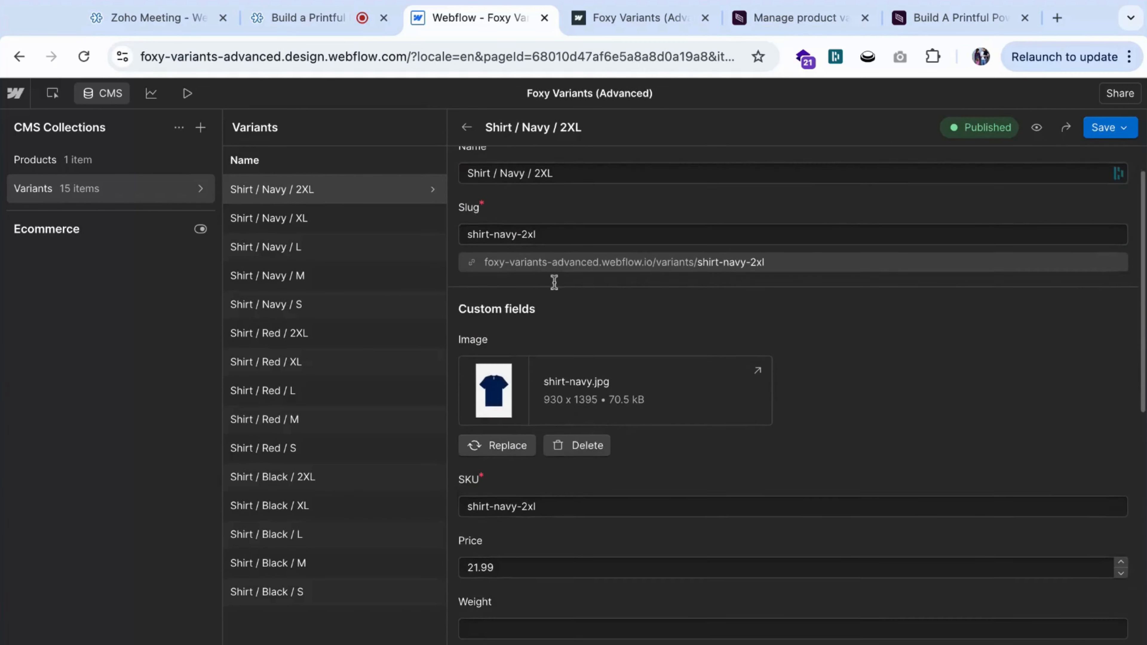
scroll(555, 282, "up", 1)
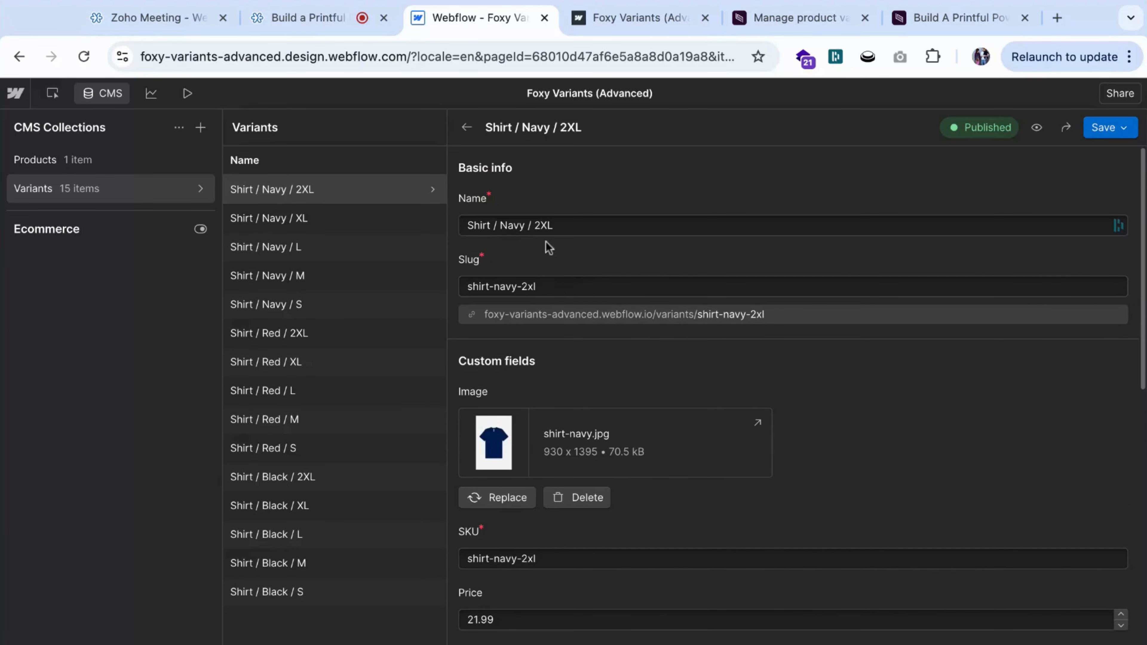
scroll(530, 299, "down", 1)
scroll(530, 299, "down", 2)
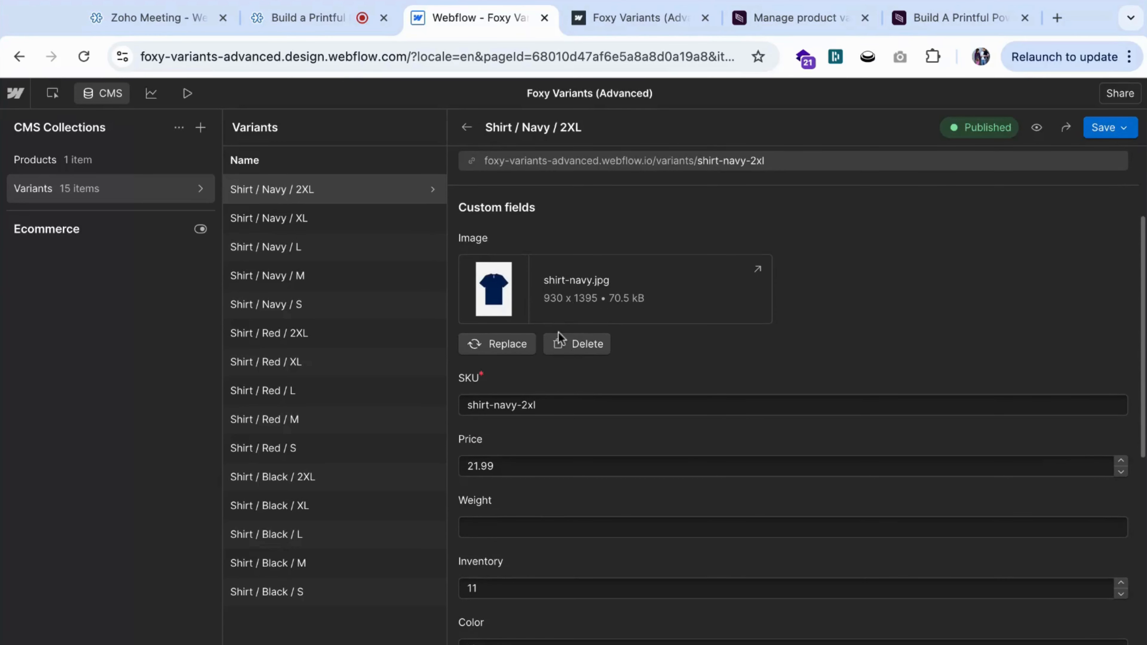
scroll(506, 398, "down", 1)
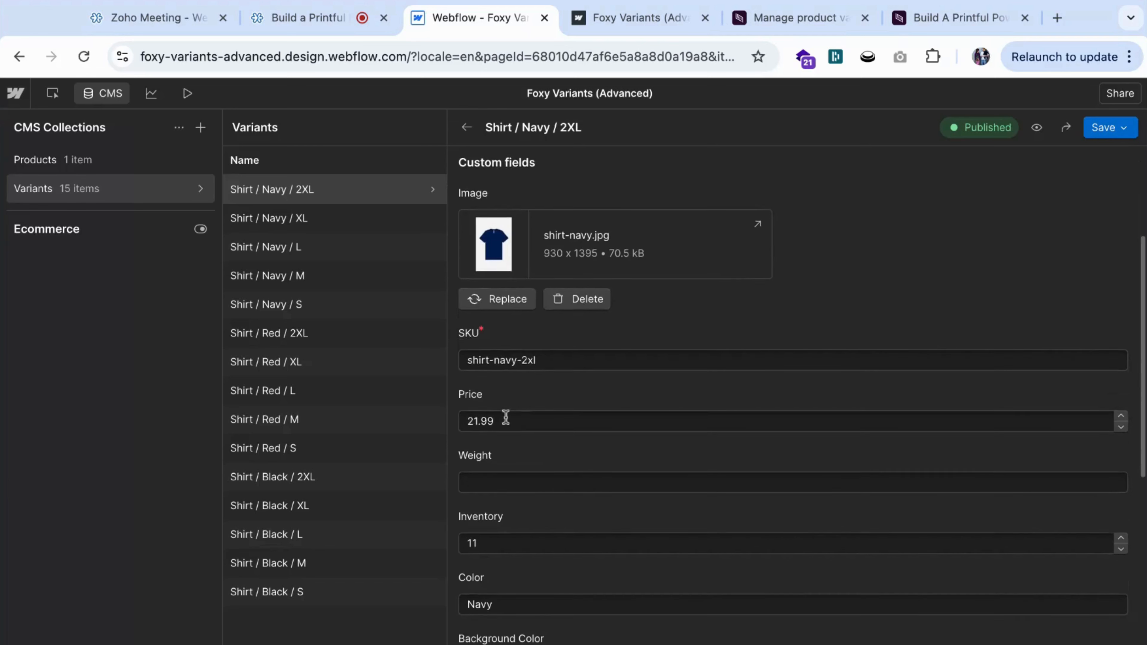
scroll(505, 418, "down", 2)
scroll(533, 465, "down", 1)
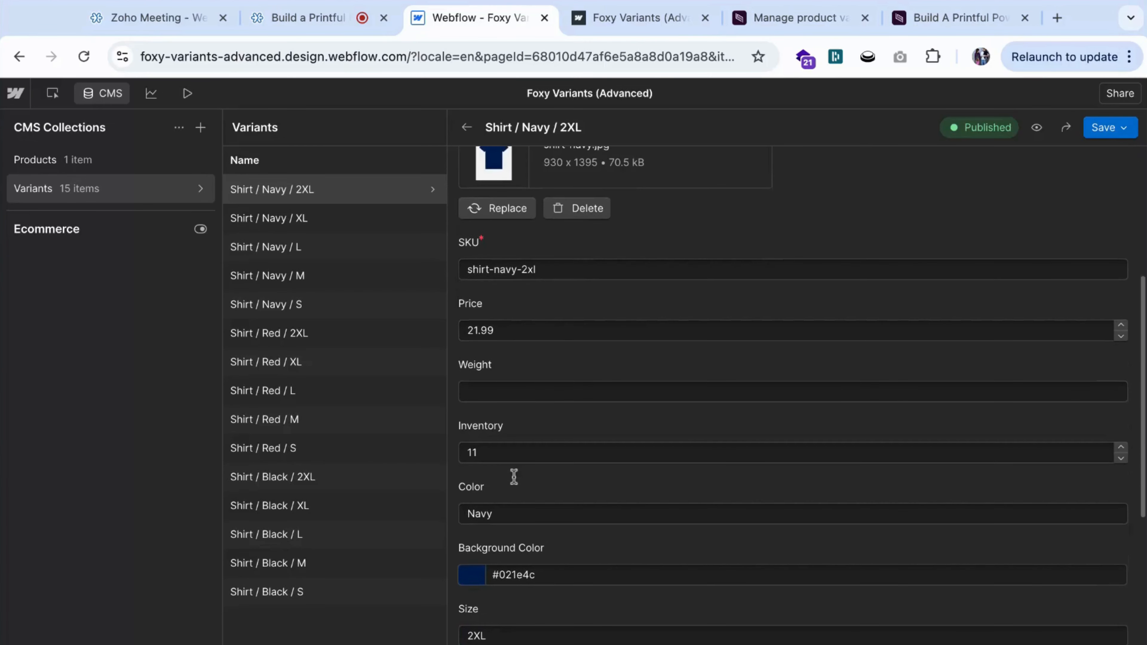
scroll(514, 476, "down", 1)
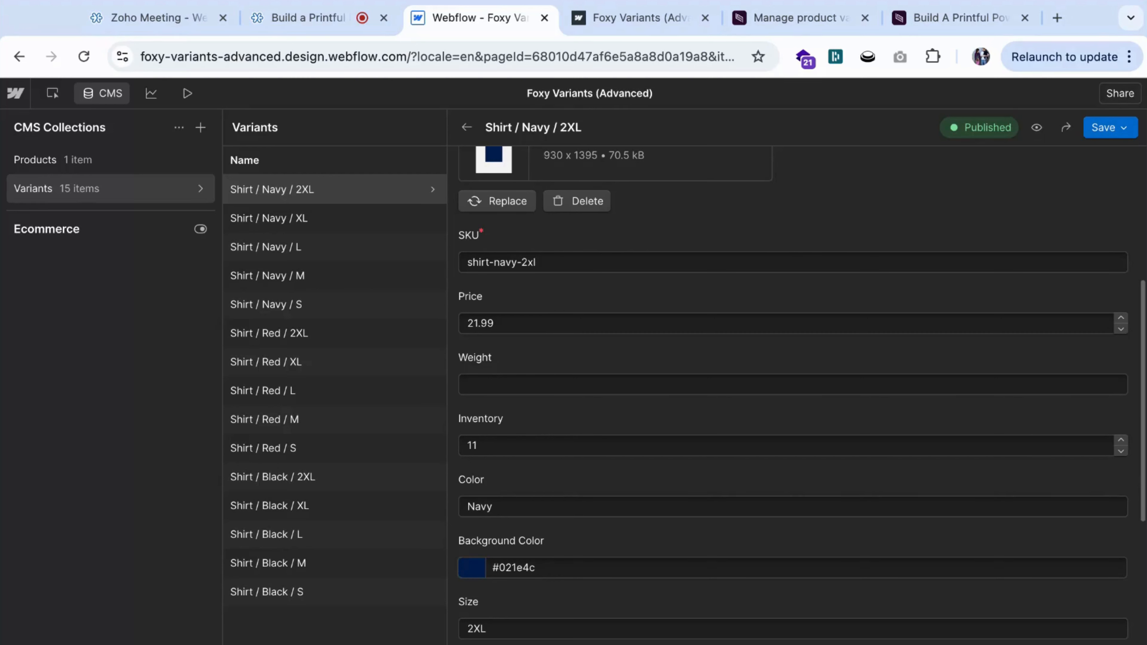
scroll(529, 480, "down", 2)
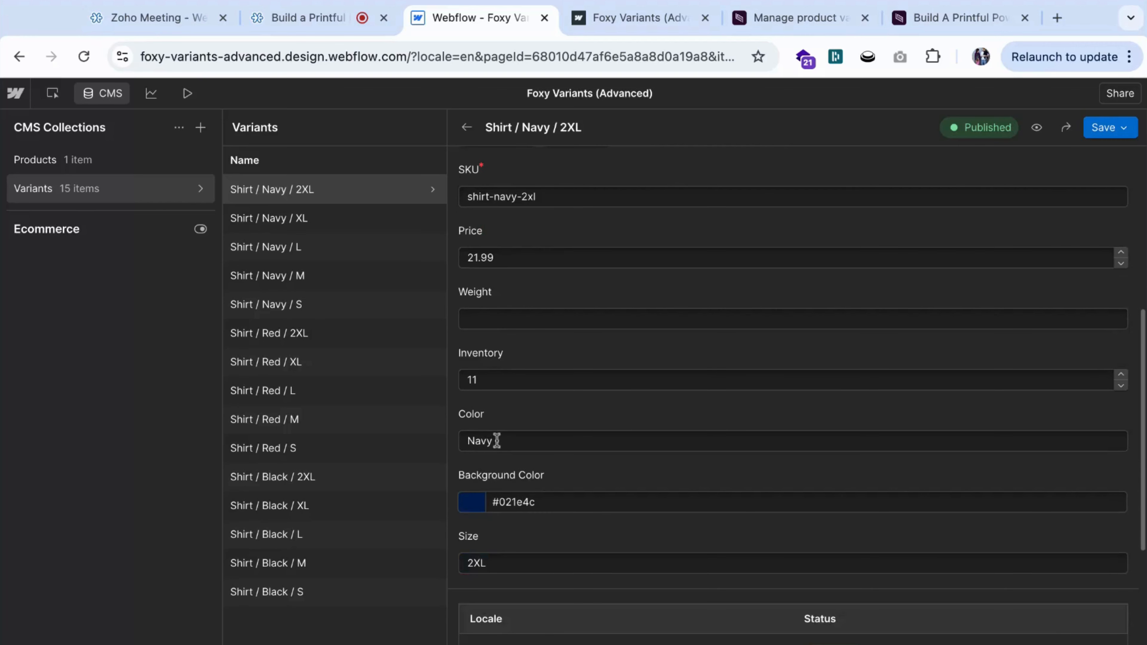
scroll(519, 489, "down", 2)
scroll(533, 529, "down", 1)
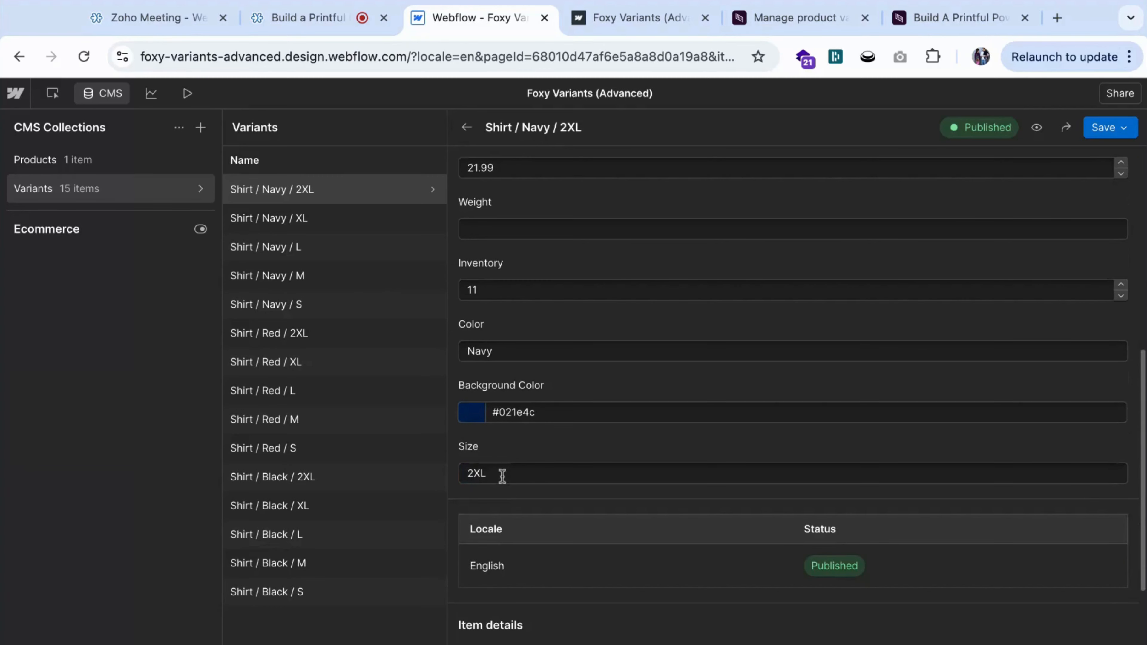
scroll(560, 410, "up", 5)
scroll(562, 410, "down", 3)
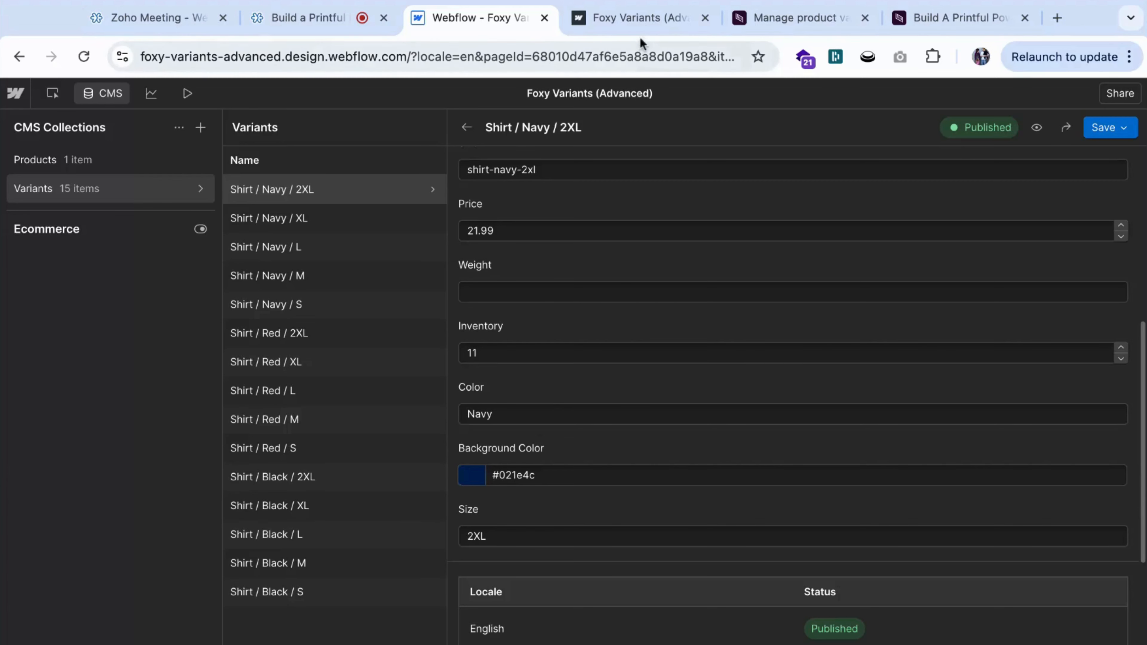
Check the variant options on the published shirt page and return to the Webflow design canvas.
left_click(640, 23)
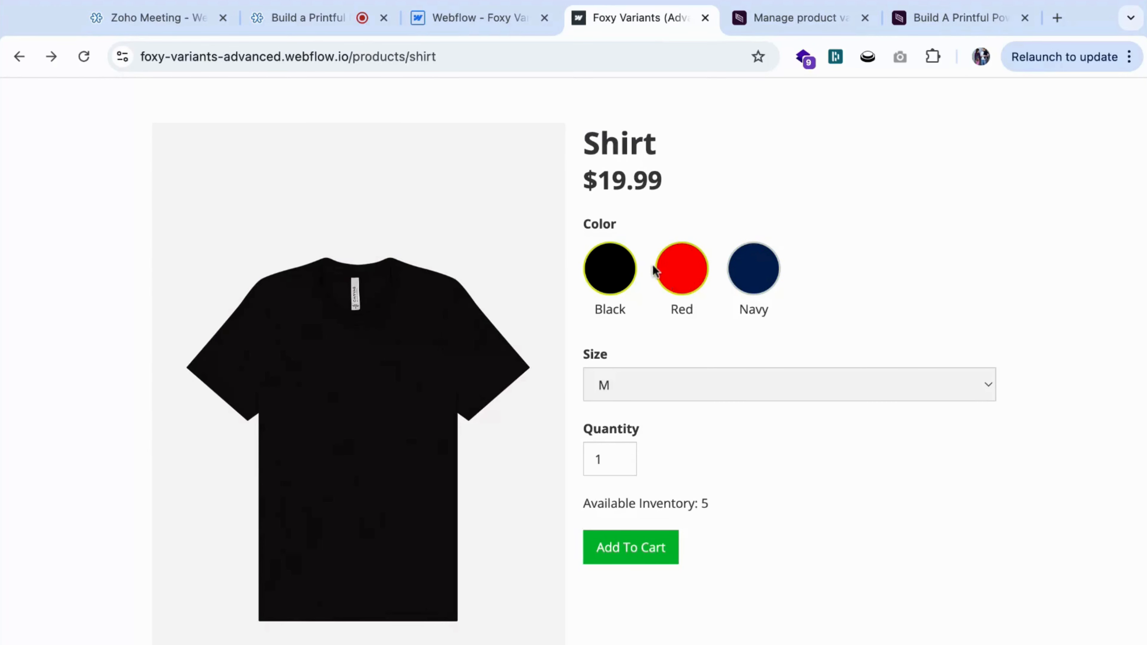
left_click(470, 22)
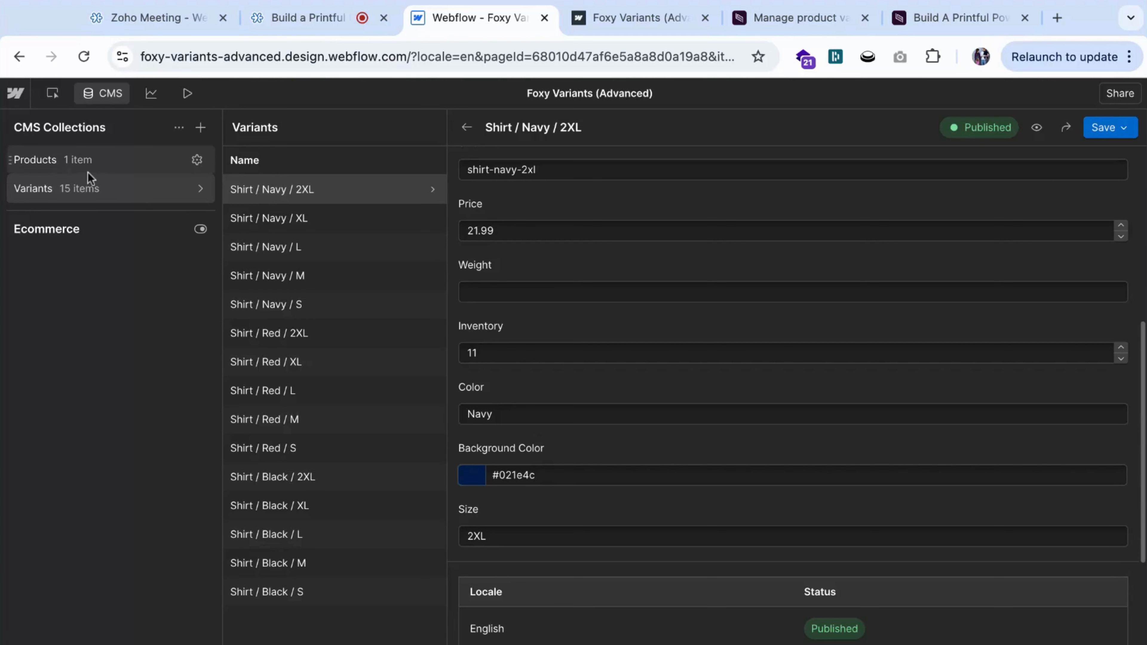
left_click(52, 94)
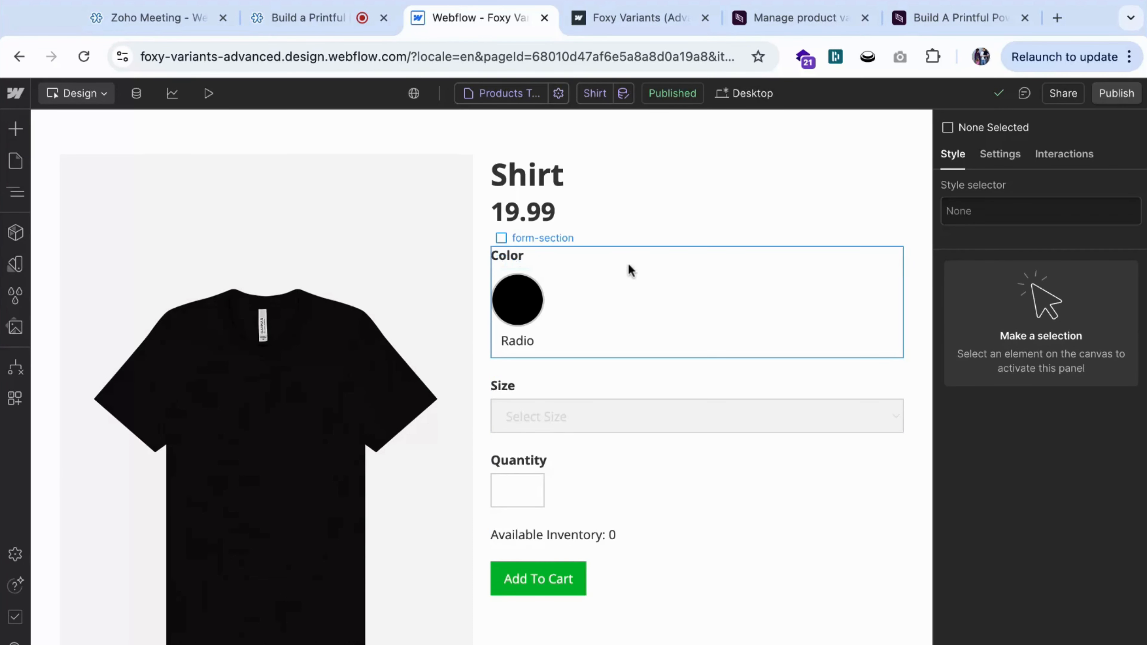
Select the form-section block around the Color options and examine the custom attributes in its element settings.
left_click(629, 269)
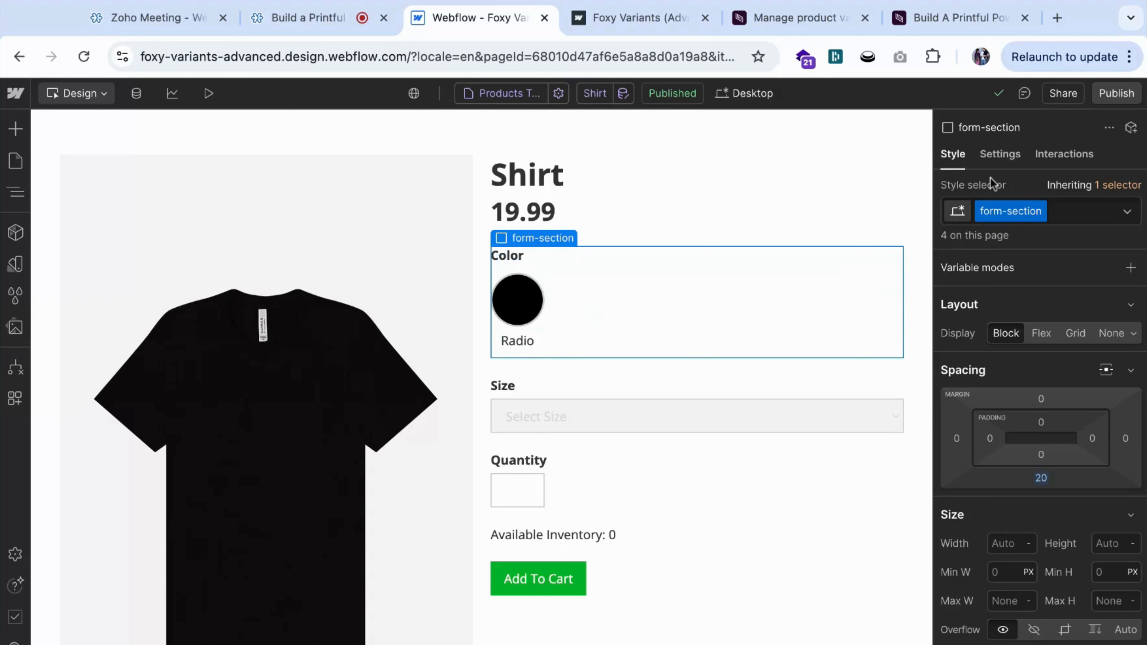
left_click(1000, 154)
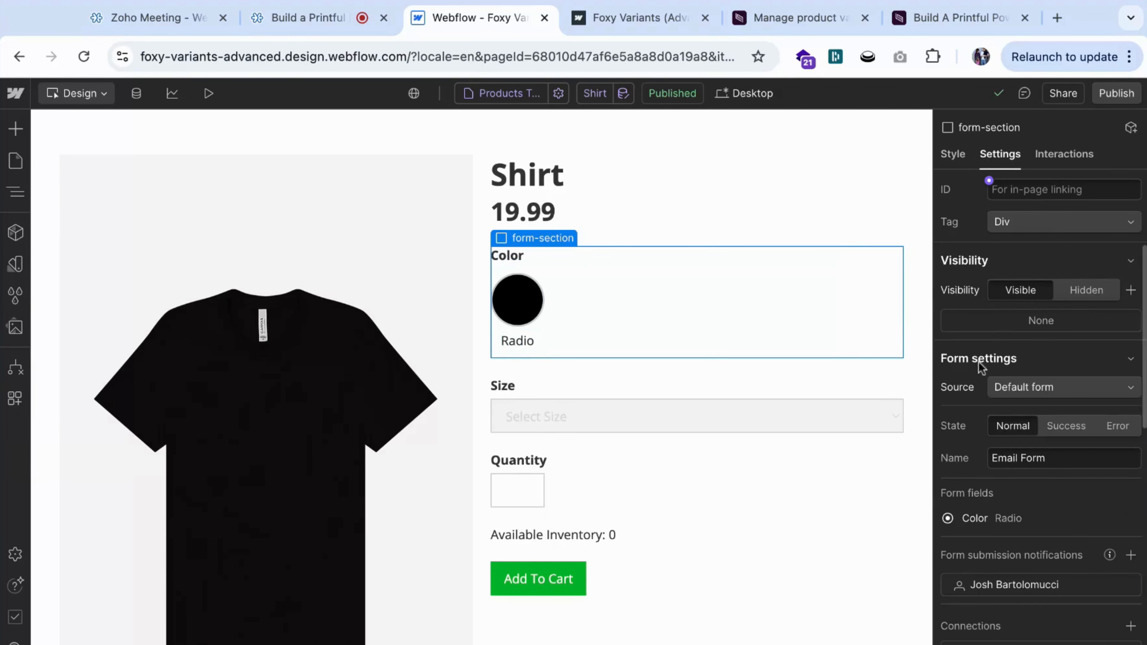
scroll(1011, 479, "down", 8)
scroll(1011, 479, "down", 2)
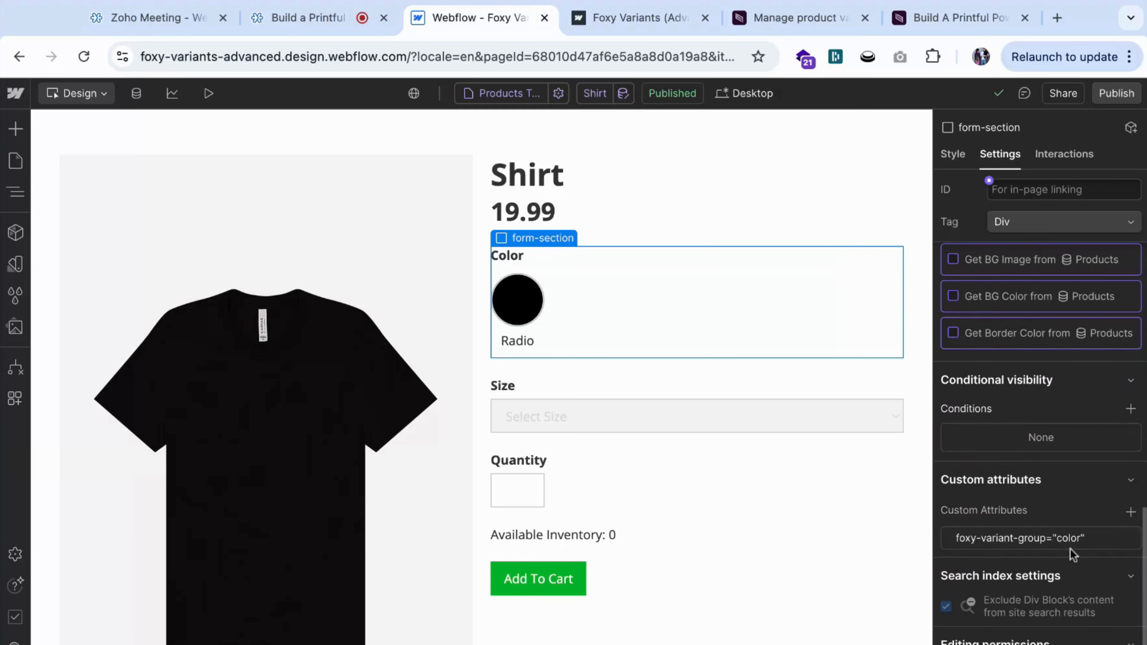
Select the form-section block around the Size field and examine the custom attributes in its element settings.
left_click(696, 400)
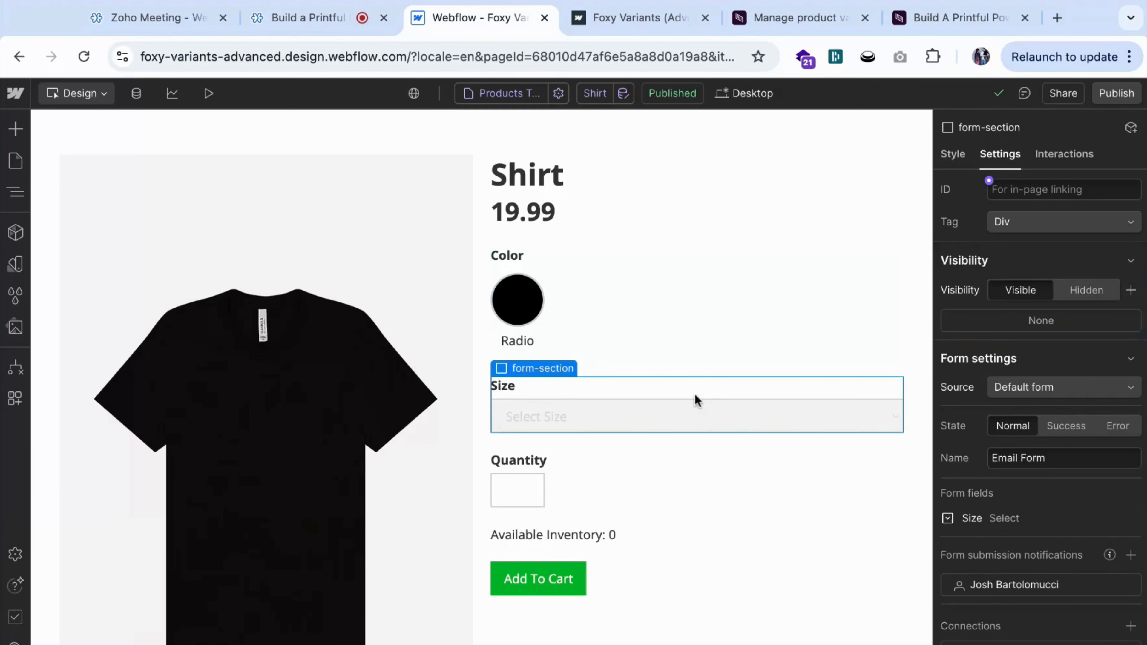
scroll(978, 490, "down", 7)
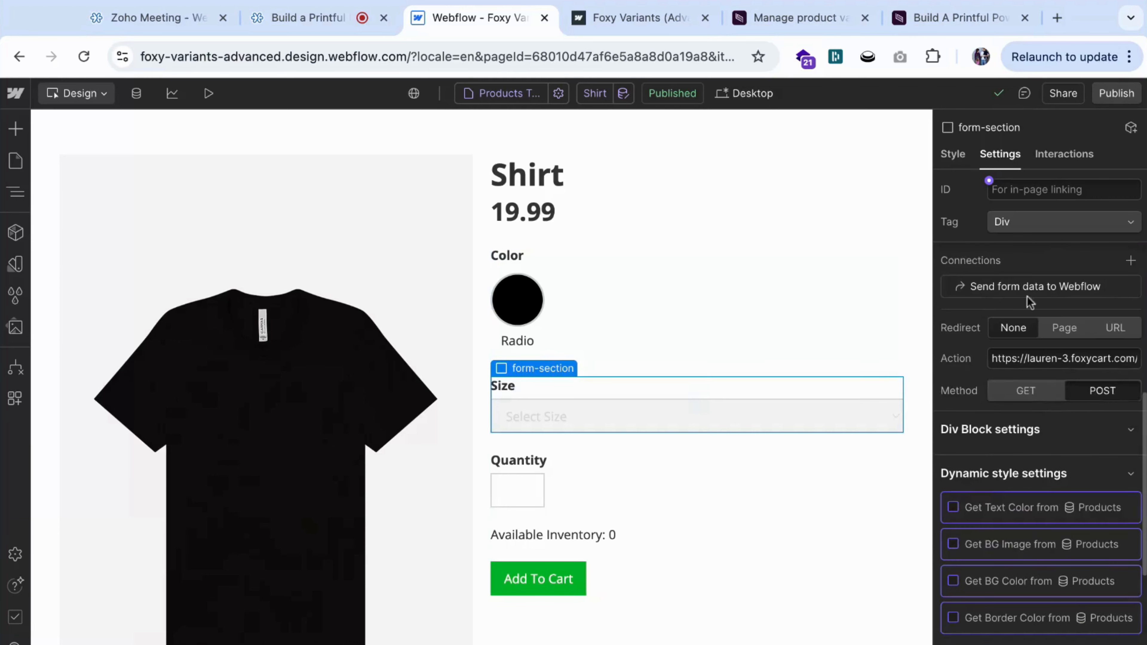
scroll(1025, 418, "down", 5)
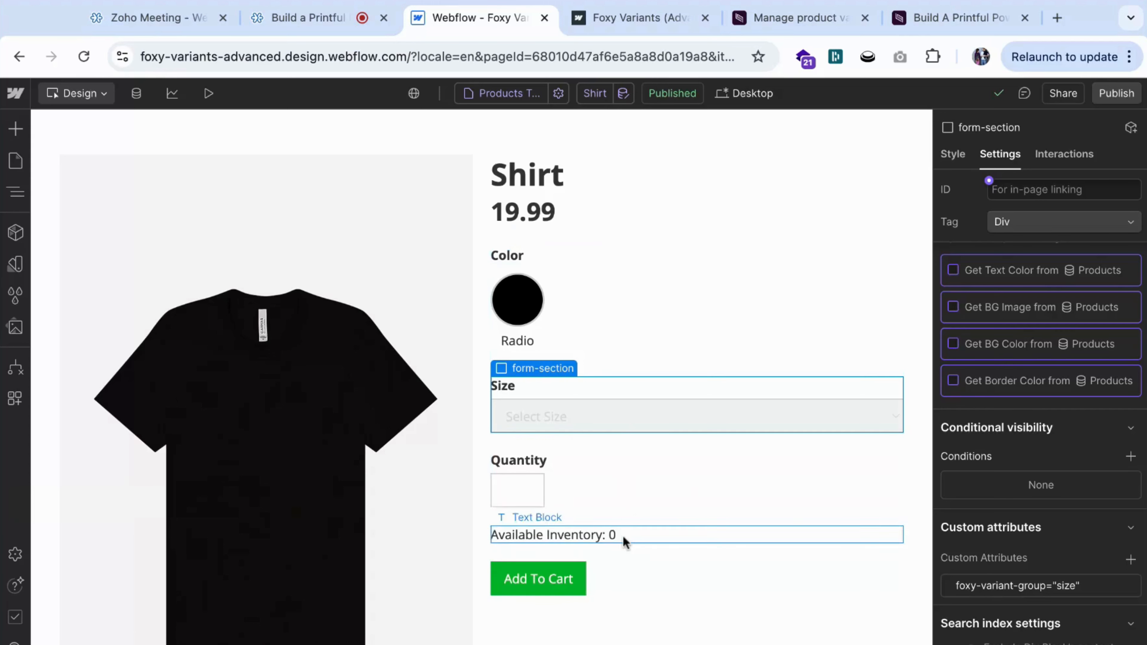
scroll(638, 502, "down", 1)
scroll(638, 509, "down", 3)
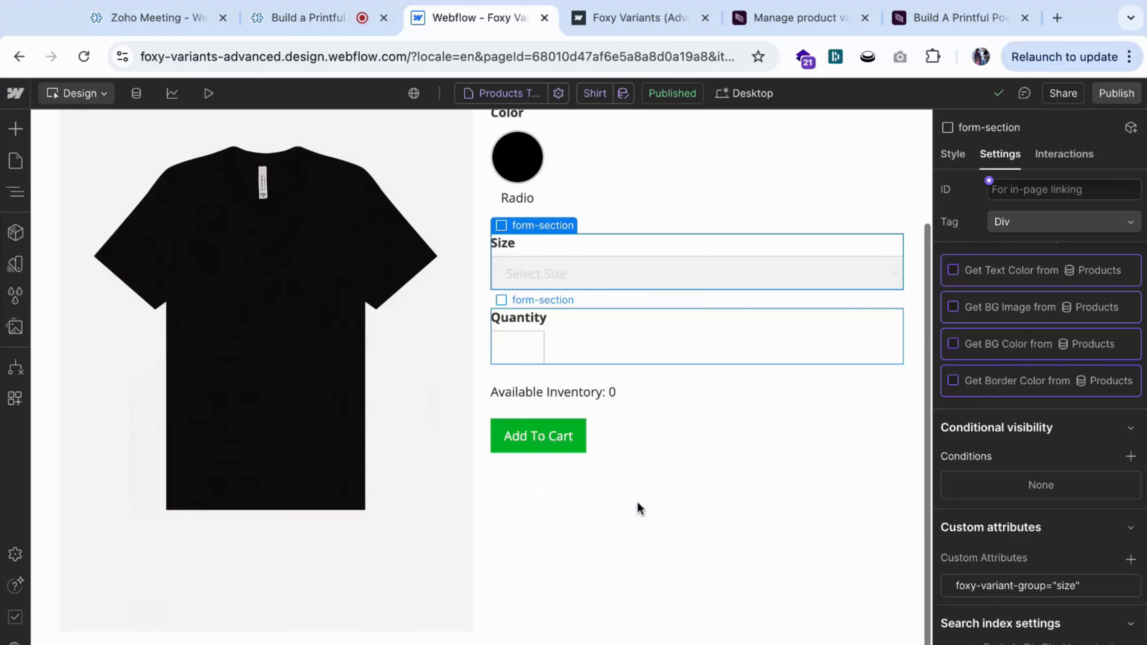
scroll(583, 429, "up", 3)
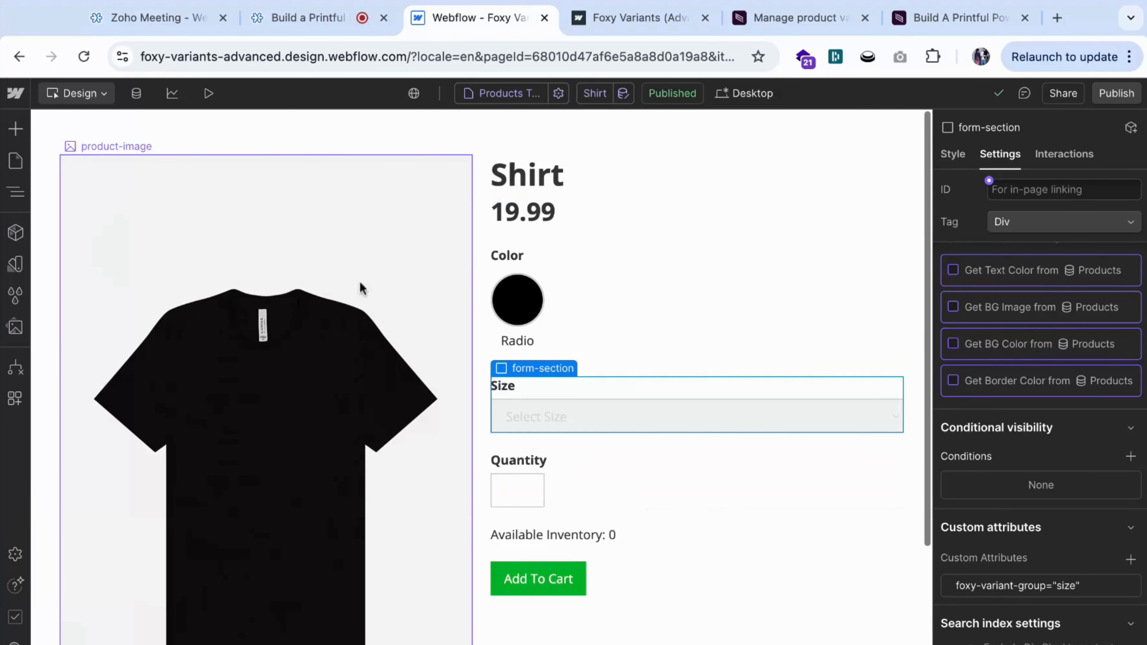
Inspect the product image, the product price heading and the Available Inventory text span on the canvas.
left_click(329, 261)
left_click(515, 228)
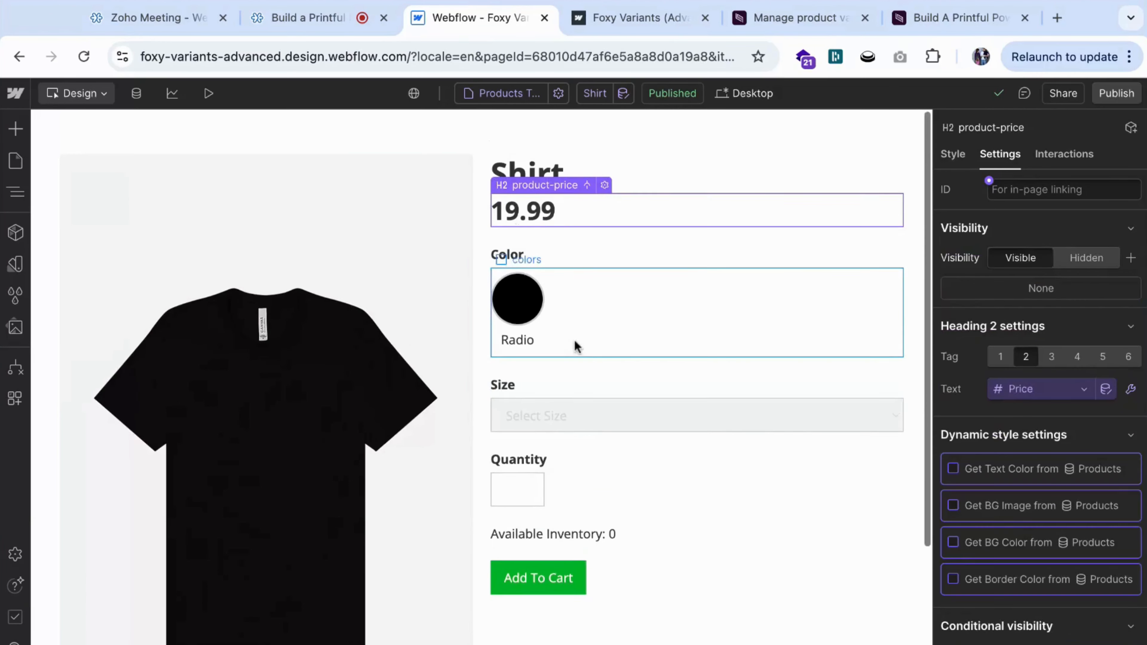
scroll(577, 348, "down", 2)
left_click(612, 444)
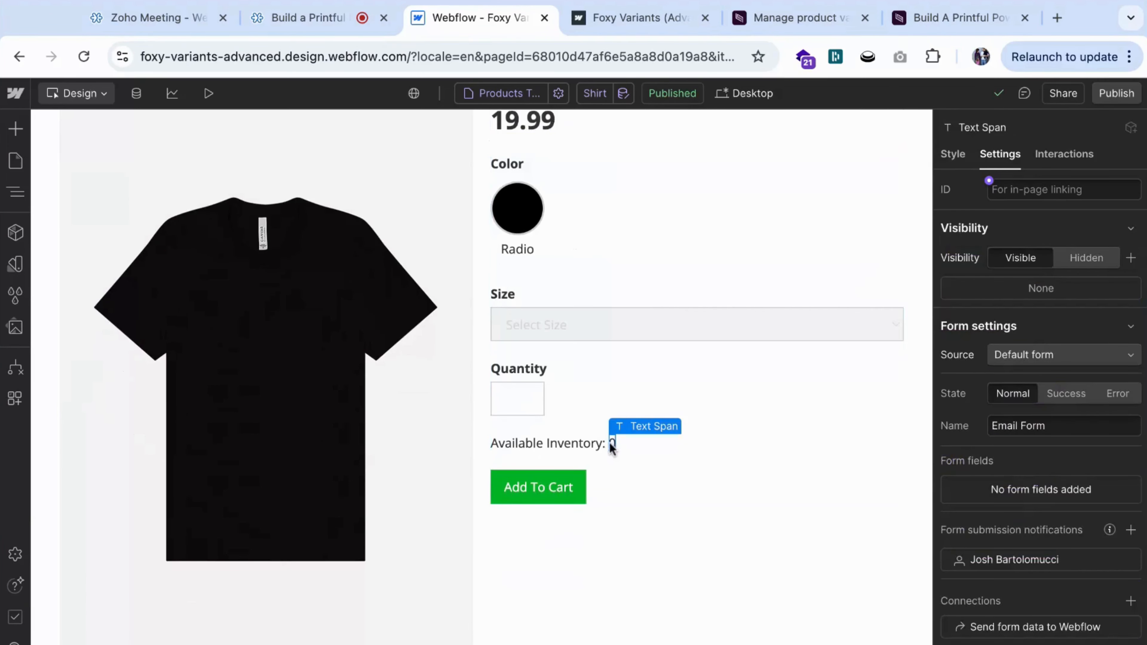
scroll(288, 303, "up", 1)
scroll(285, 300, "up", 1)
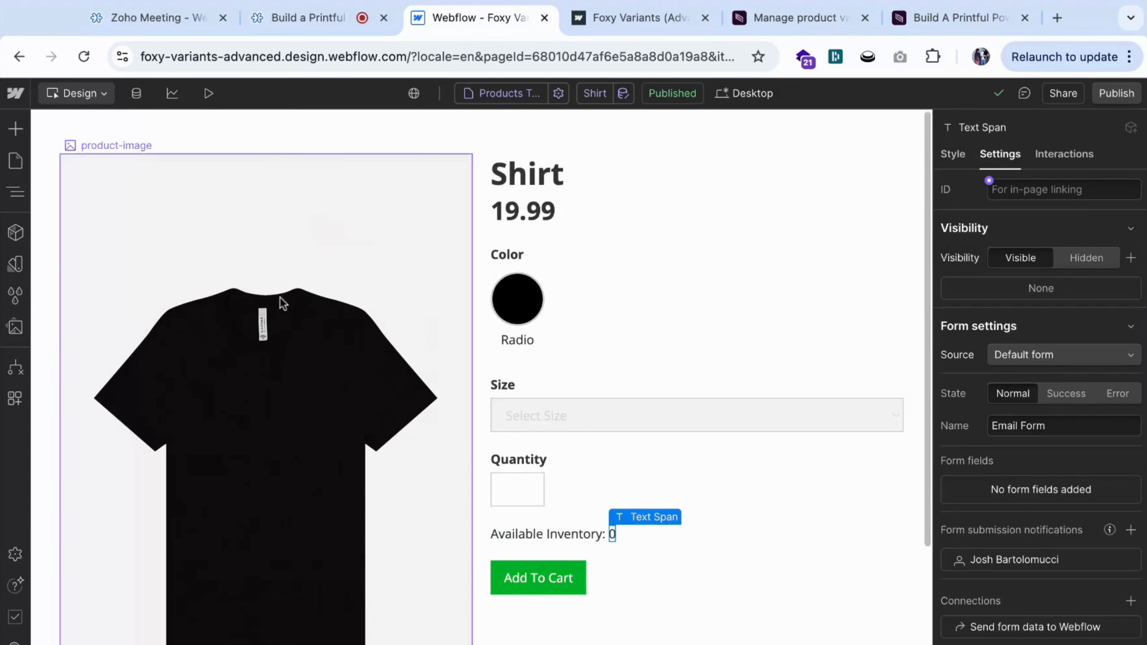
Expand the "hide" collection list in the page structure and open its Code Embed in the code editor.
left_click(15, 190)
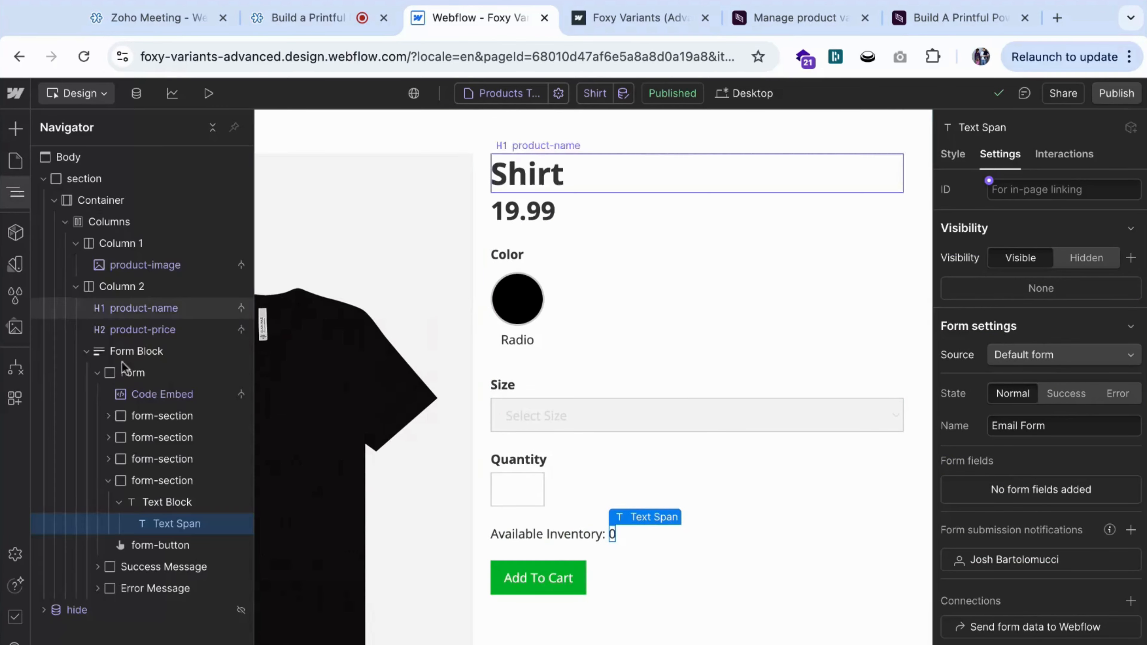
left_click(44, 610)
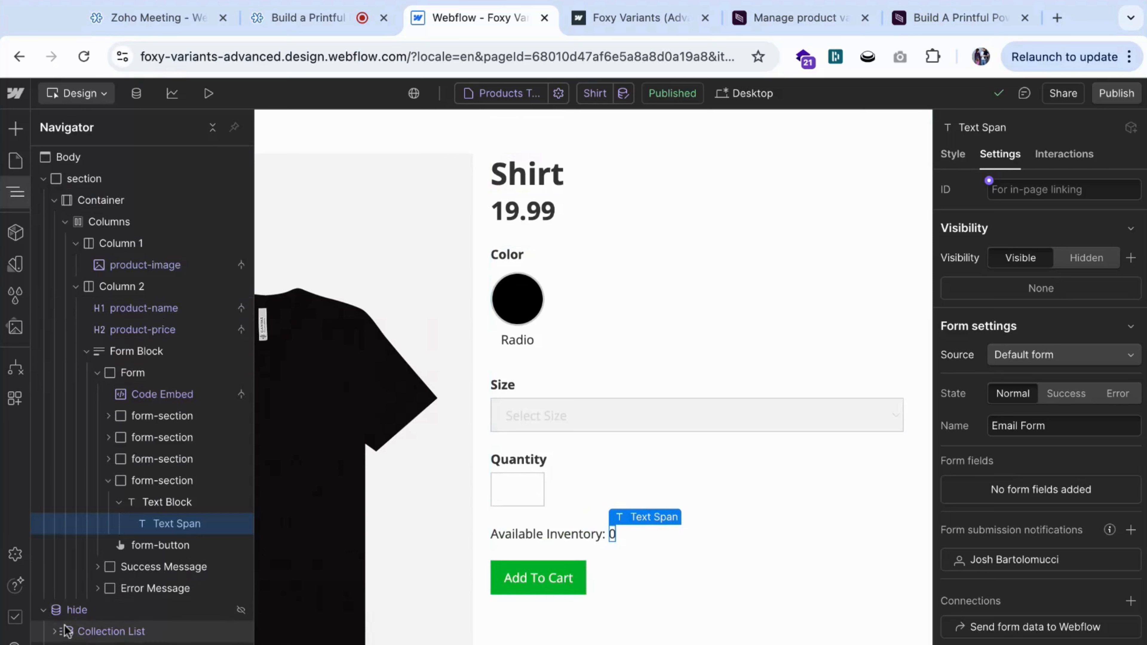
left_click(54, 632)
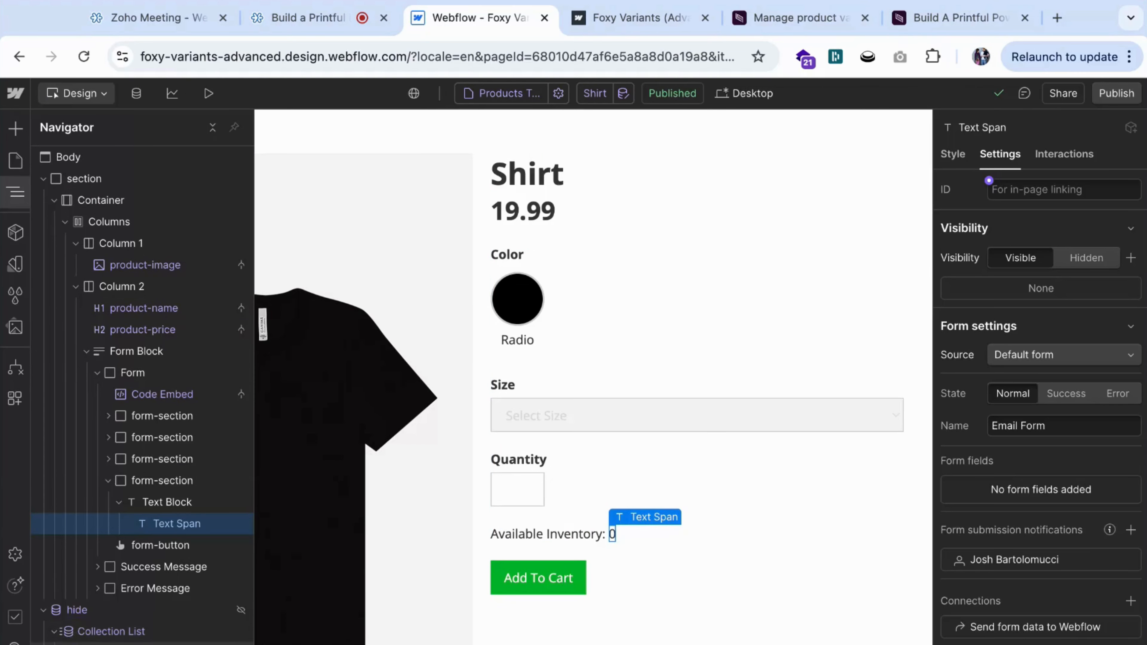
left_click(100, 644)
left_click(116, 644)
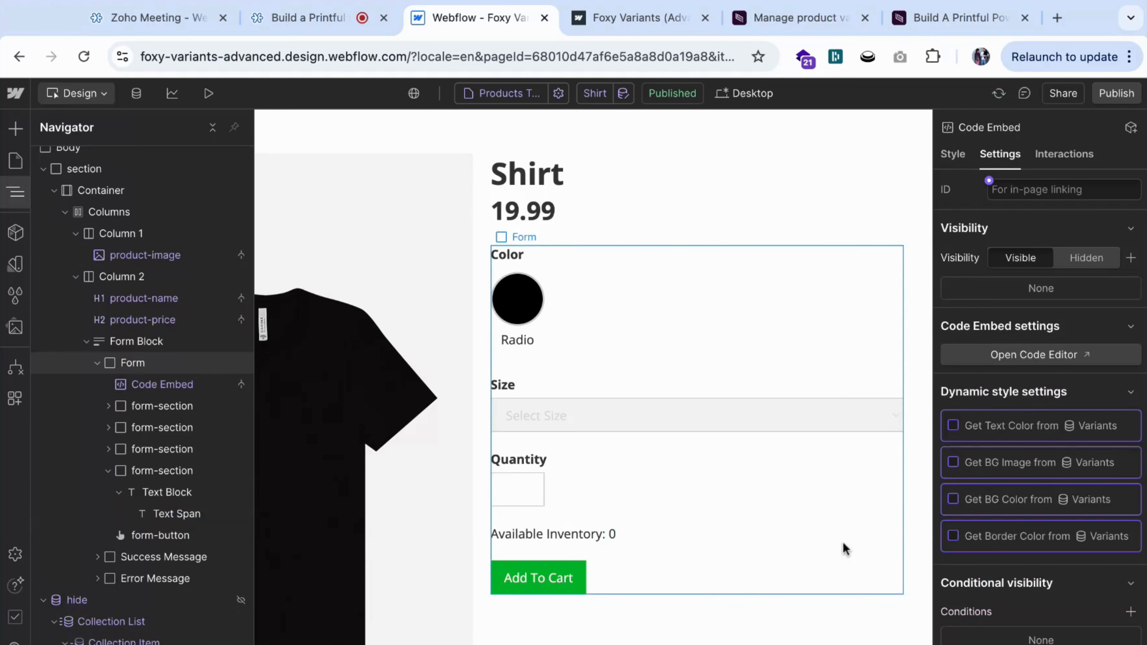
left_click(1007, 355)
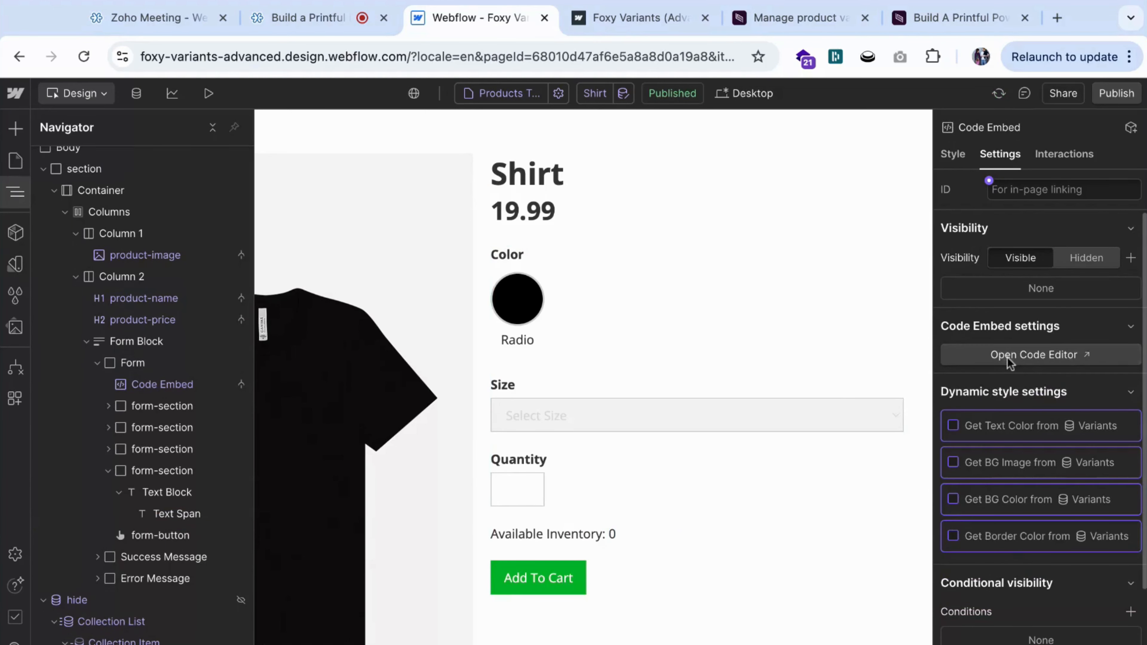
Examine the embed's foxy-variant attributes, the insertable collection fields and the Background Color binding, and close the code editor.
left_click(690, 380)
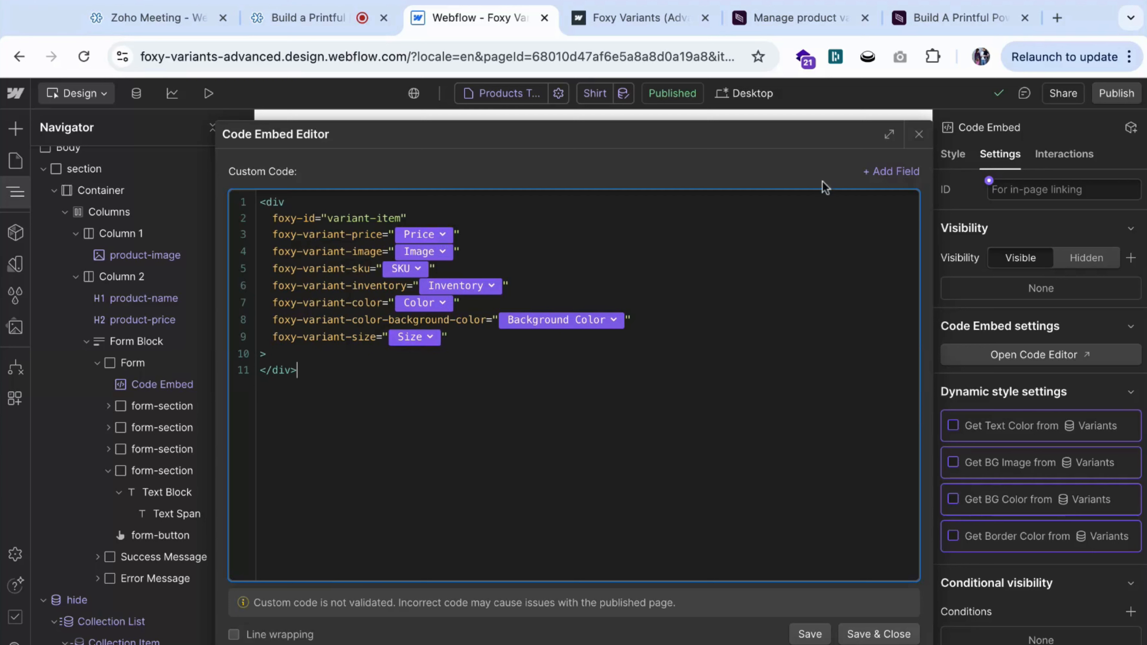
left_click(886, 176)
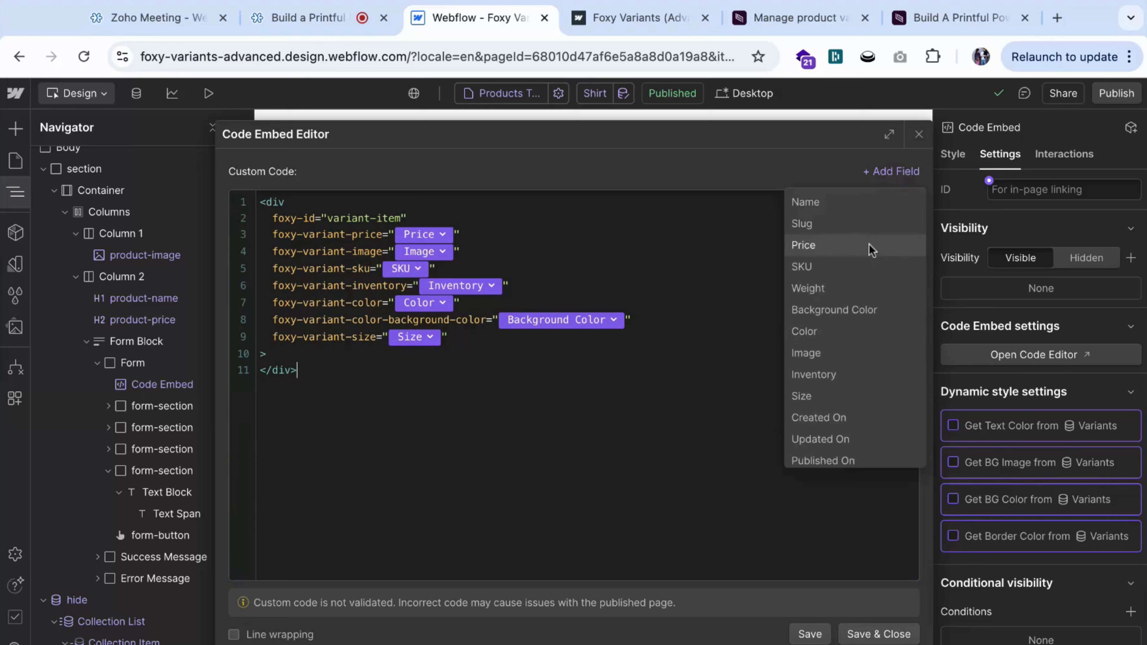
left_click(586, 167)
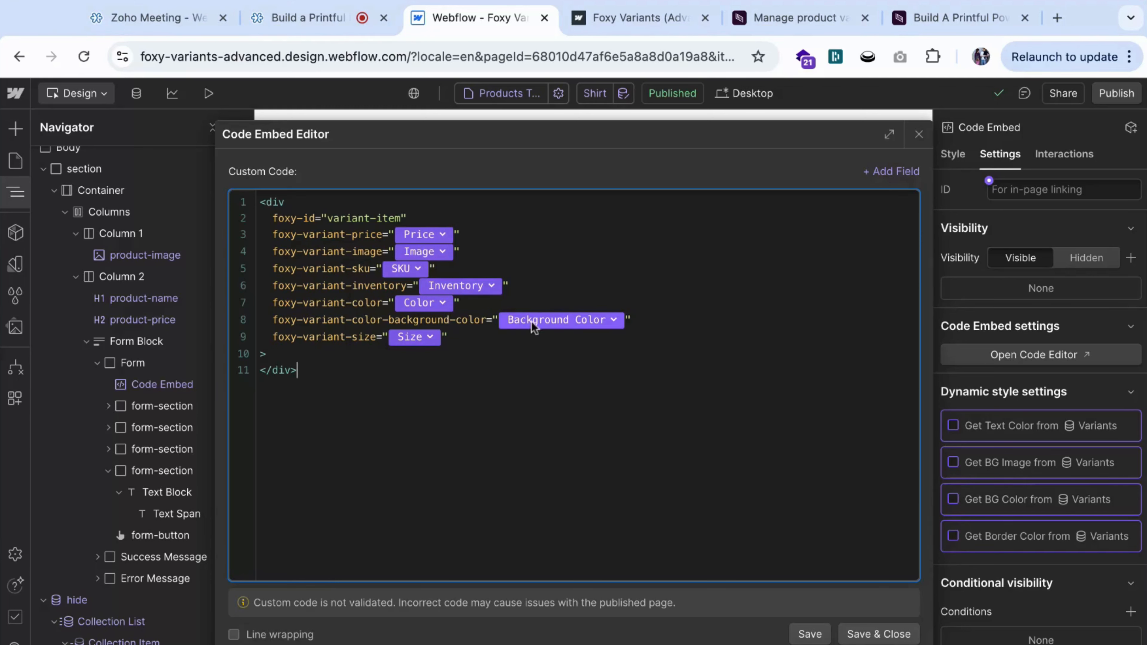
left_click(549, 320)
left_click(655, 323)
left_click(919, 134)
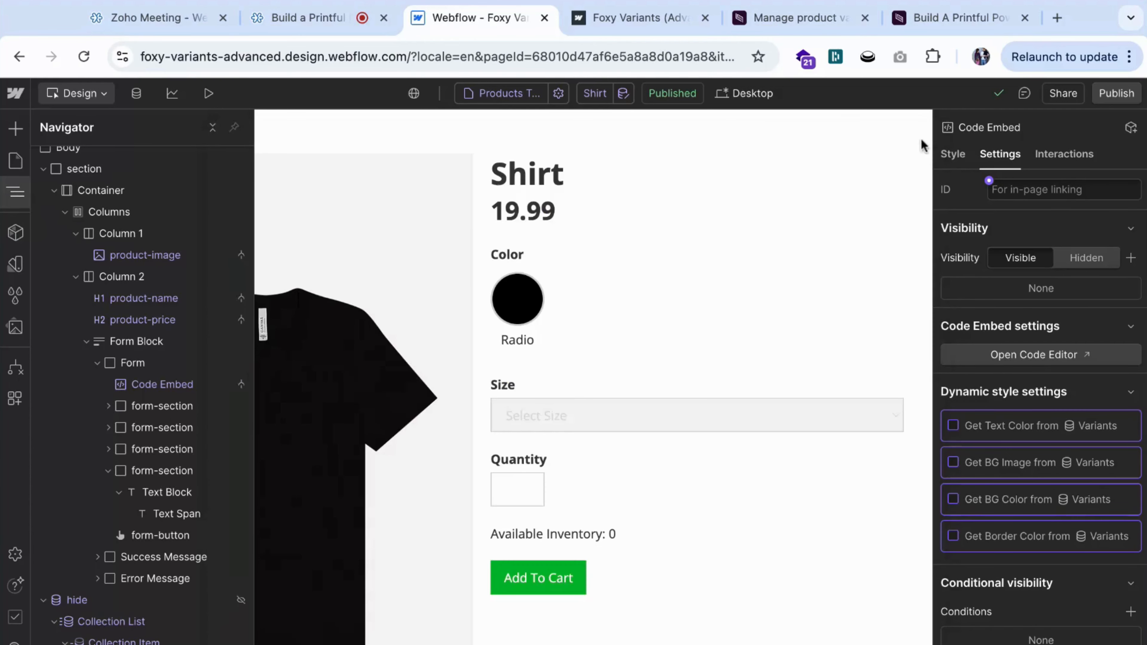
Open the Products Template page settings and examine the Foxy Variants script before the closing body tag.
left_click(15, 161)
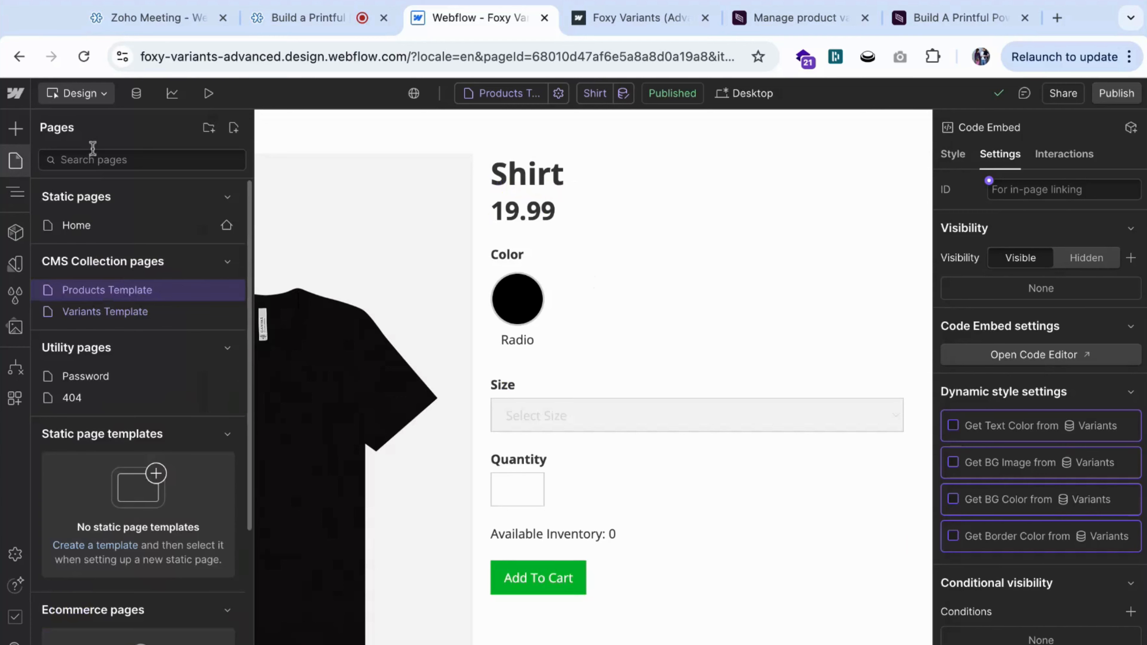
left_click(226, 292)
scroll(405, 422, "down", 15)
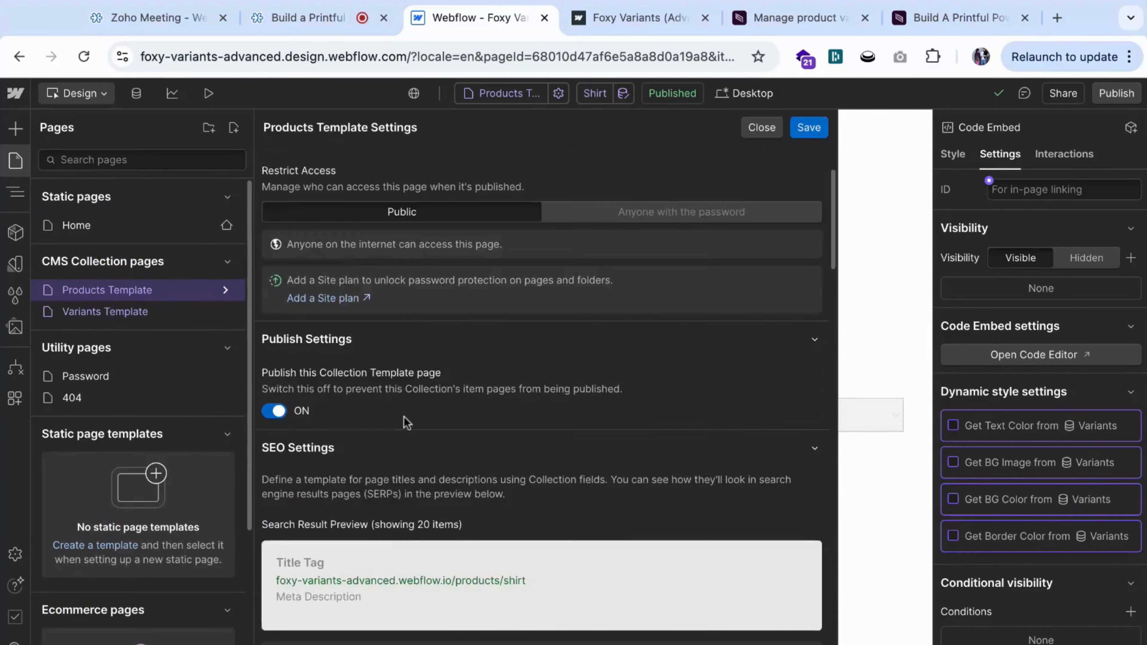
scroll(406, 422, "down", 2)
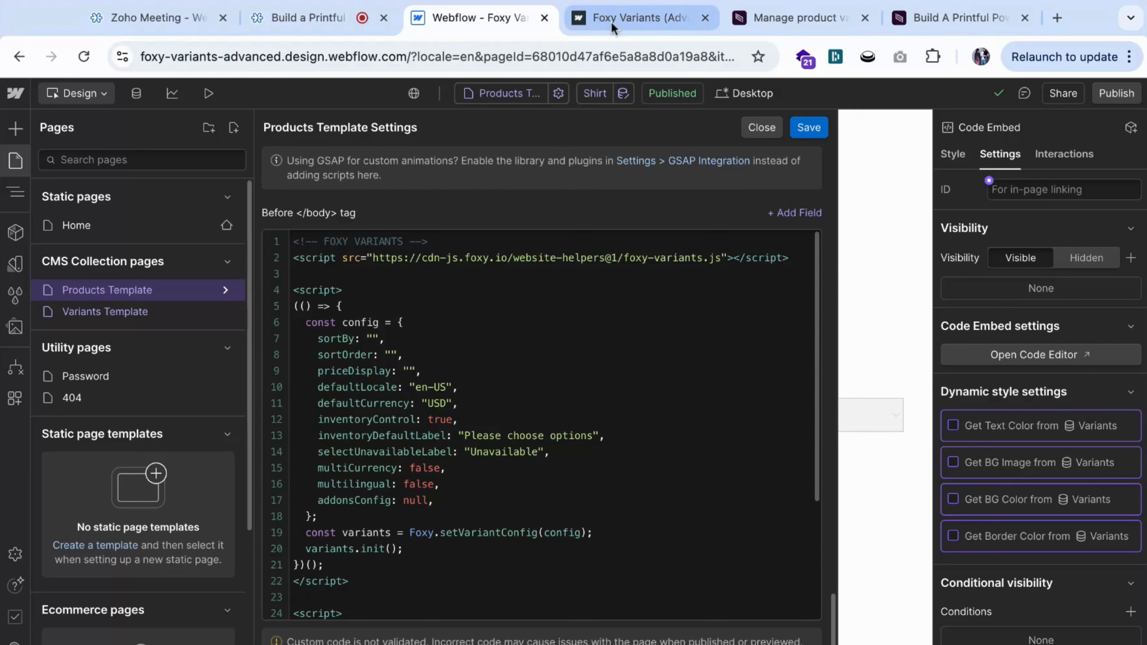
Reload the published shirt page and compare its price range and inventory label with the script's config options.
left_click(632, 18)
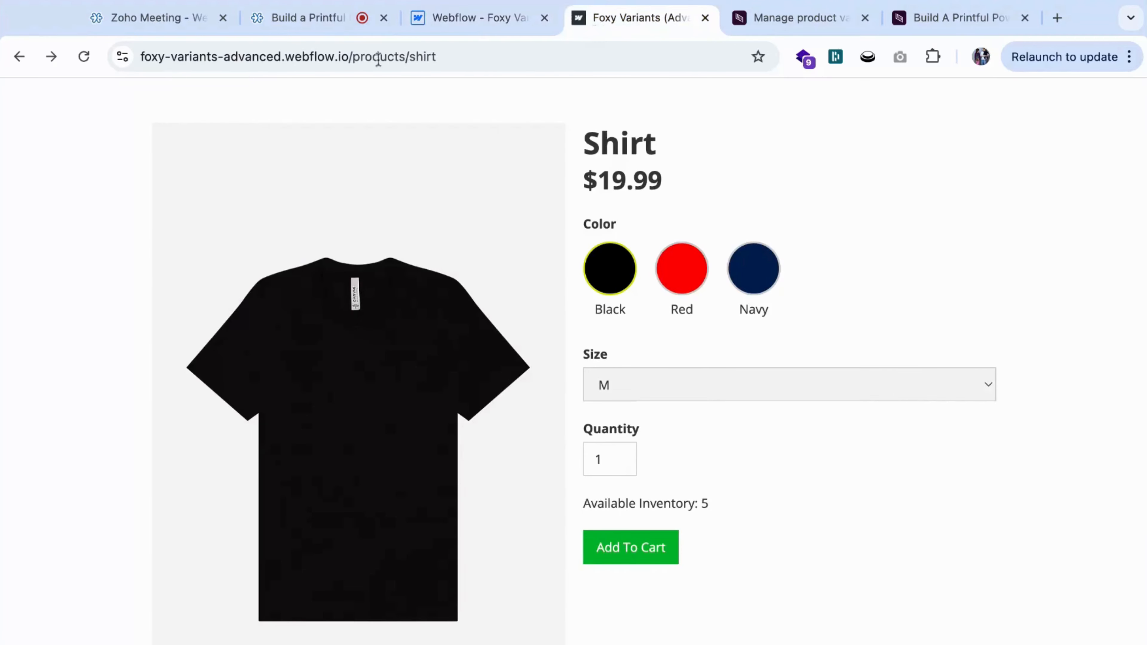
left_click(84, 56)
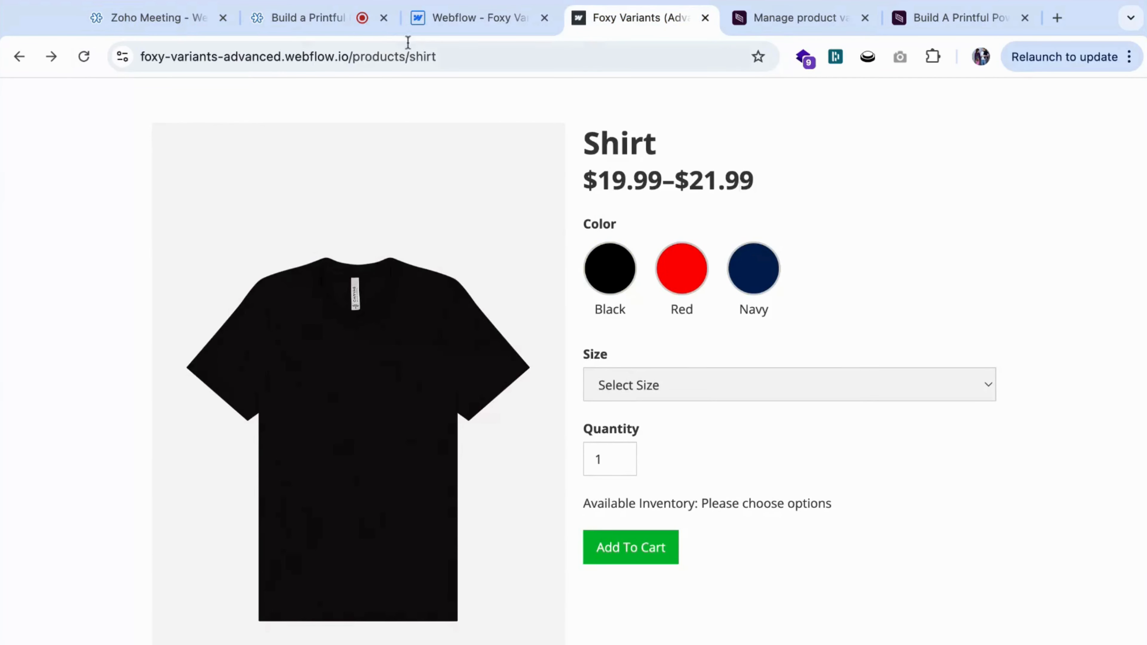
left_click(433, 18)
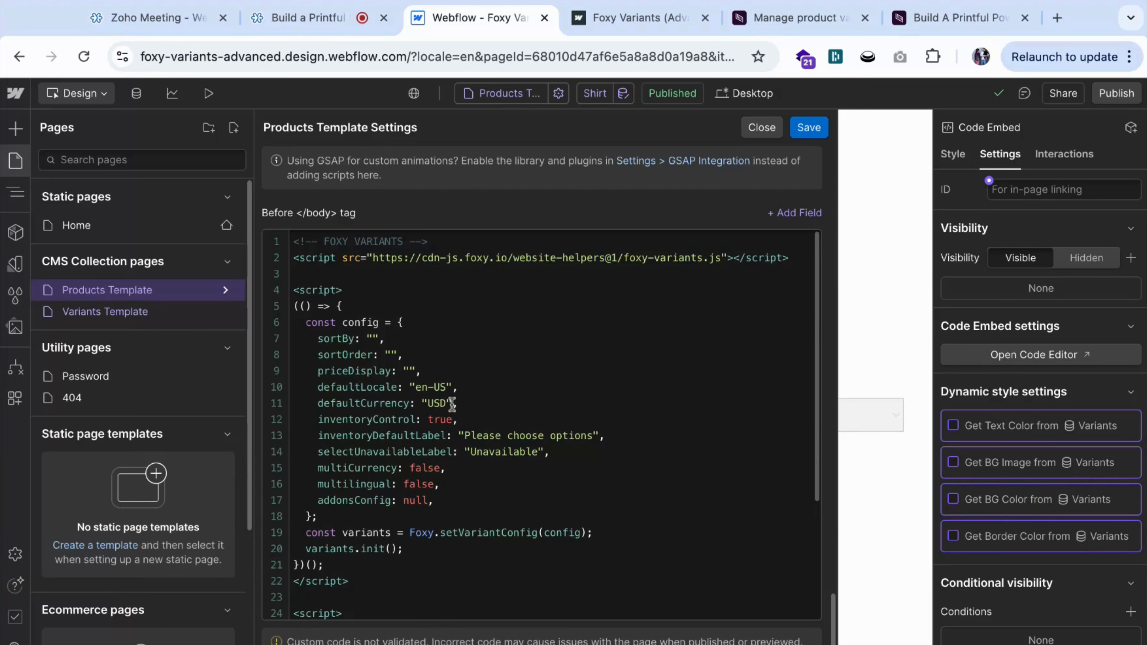
left_click(651, 22)
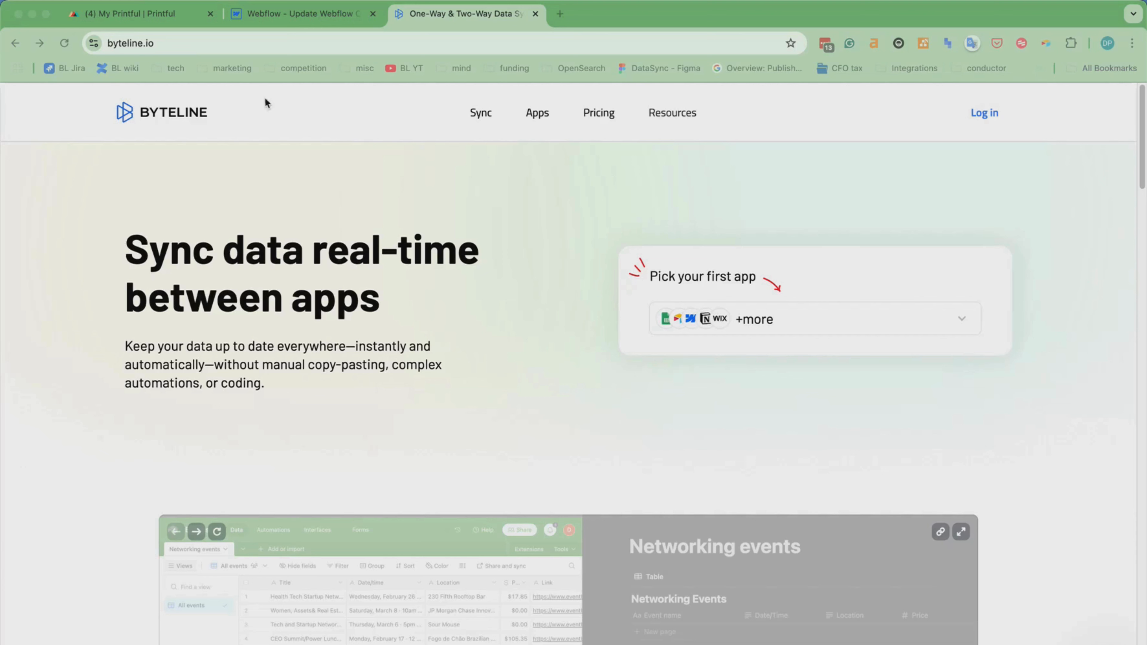
Log in to the Byteline Console with the saved account e-mail and password, and start creating a data sync.
left_click(988, 115)
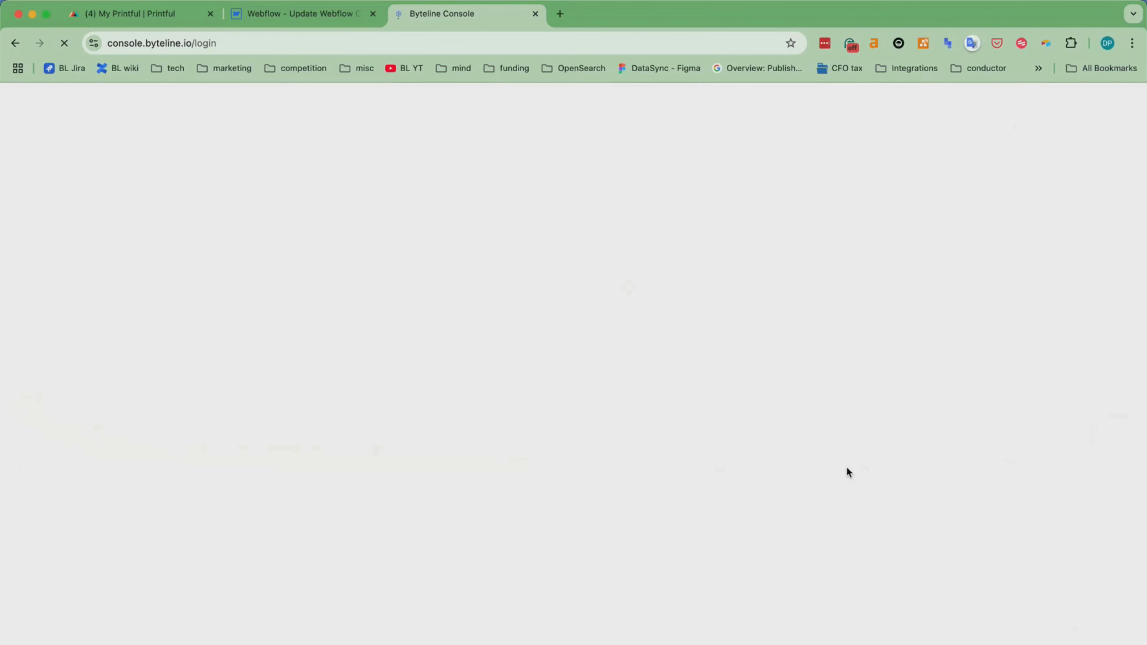
left_click(677, 429)
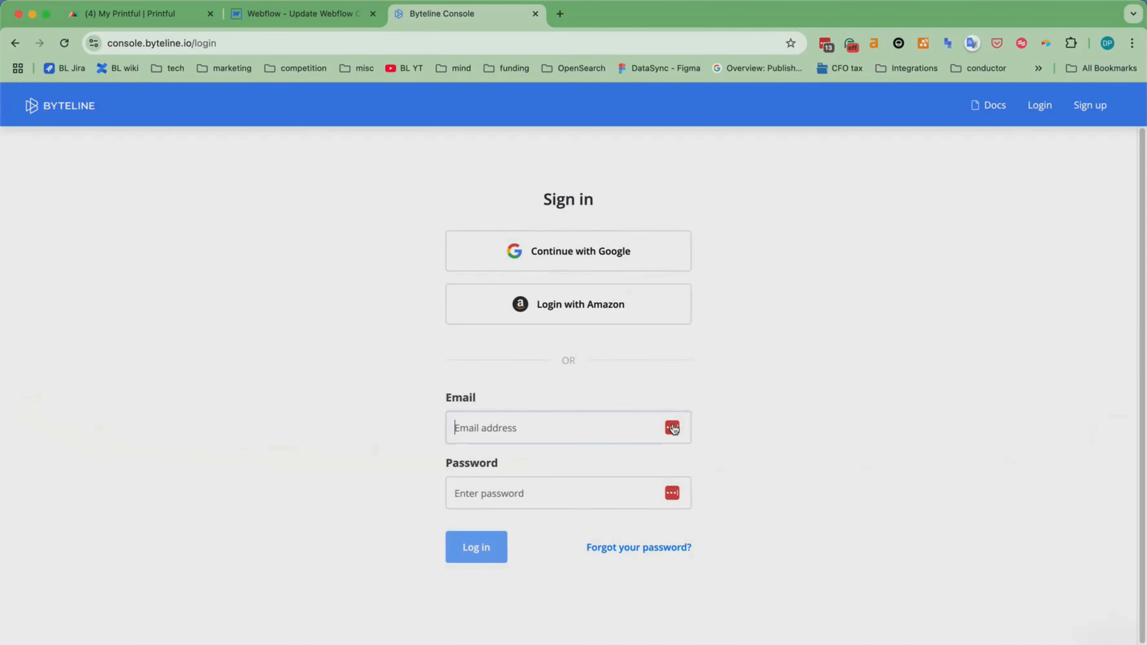
left_click(612, 463)
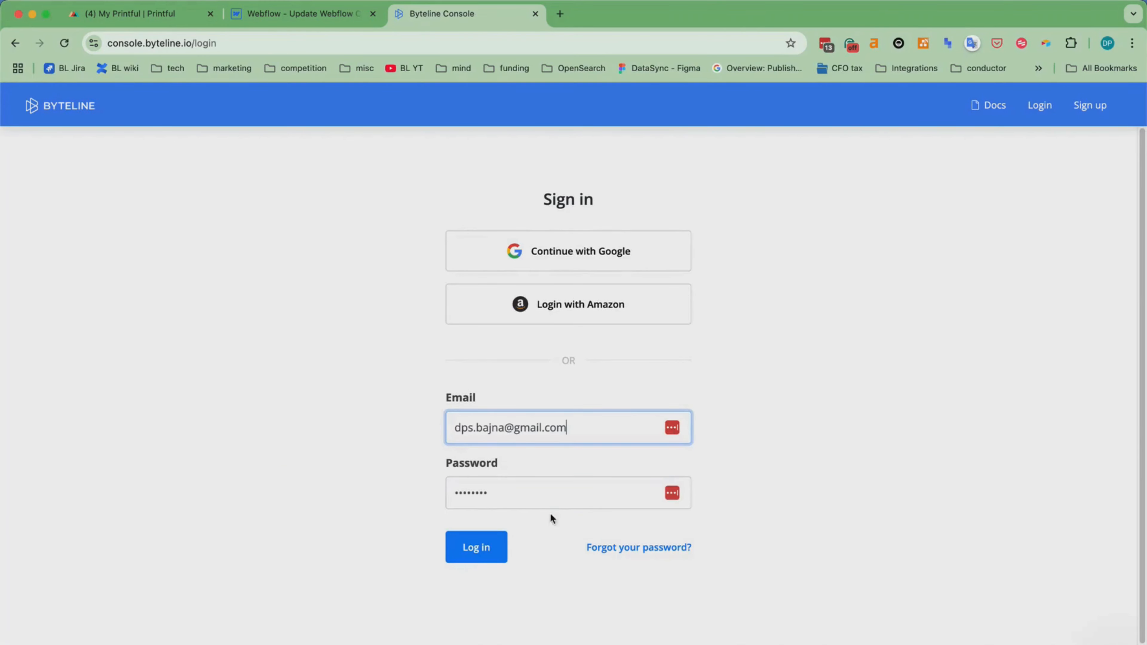
left_click(485, 546)
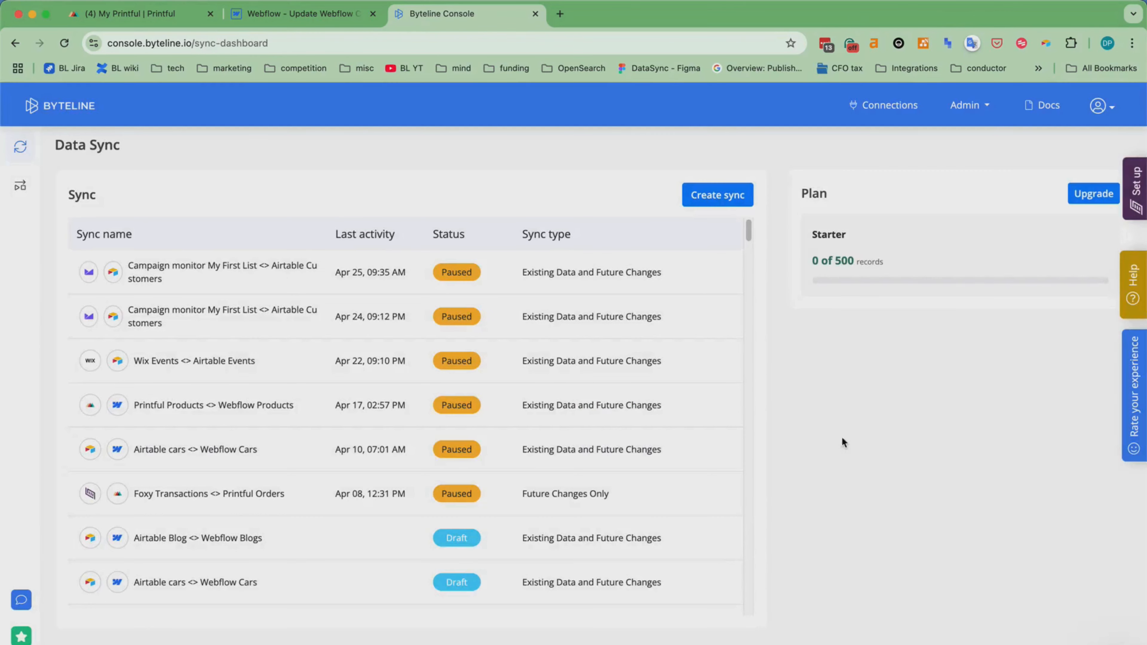
left_click(717, 195)
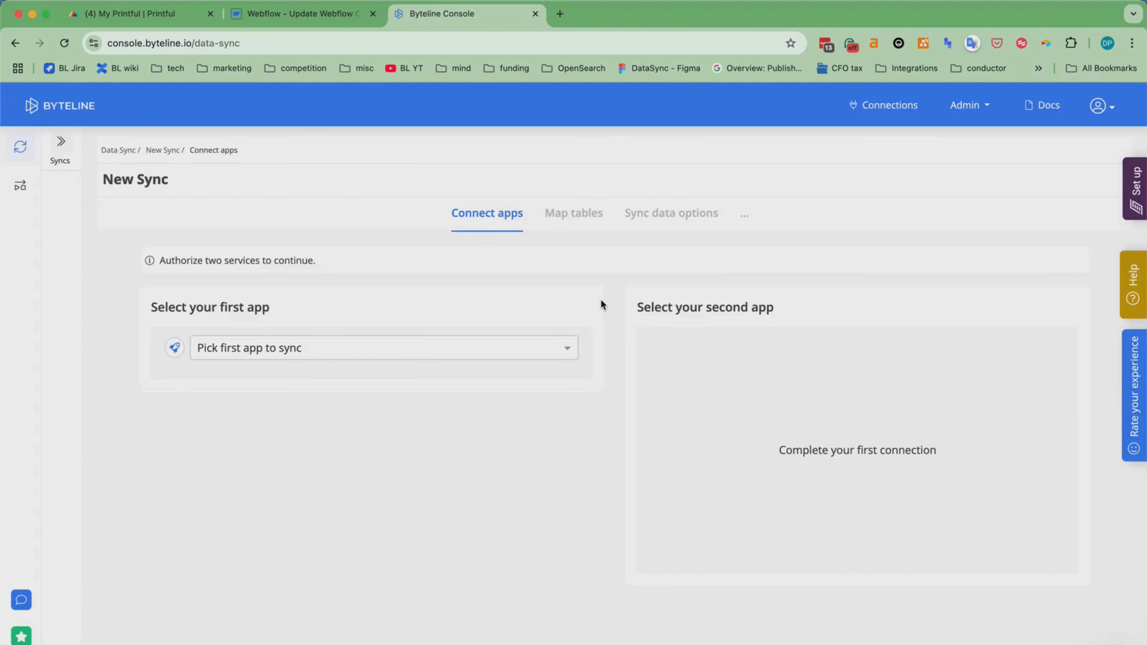
Switch to Printful and examine the products in My API Store, and check the Product variants collection in Webflow's CMS.
left_click(122, 14)
scroll(178, 386, "down", 5)
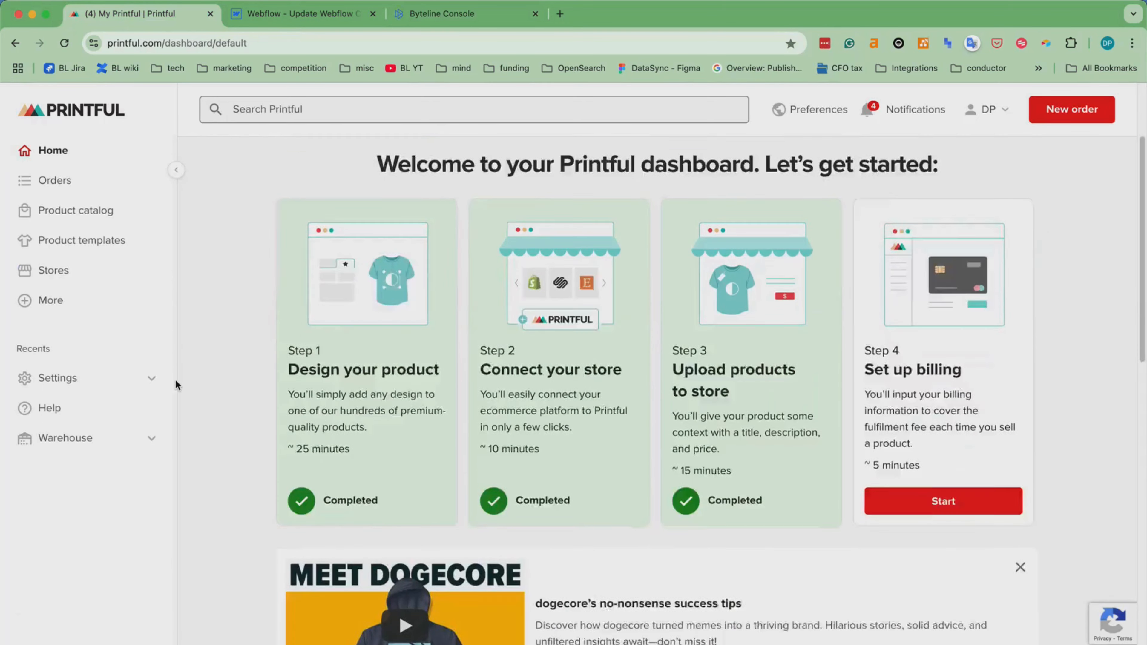
left_click(63, 271)
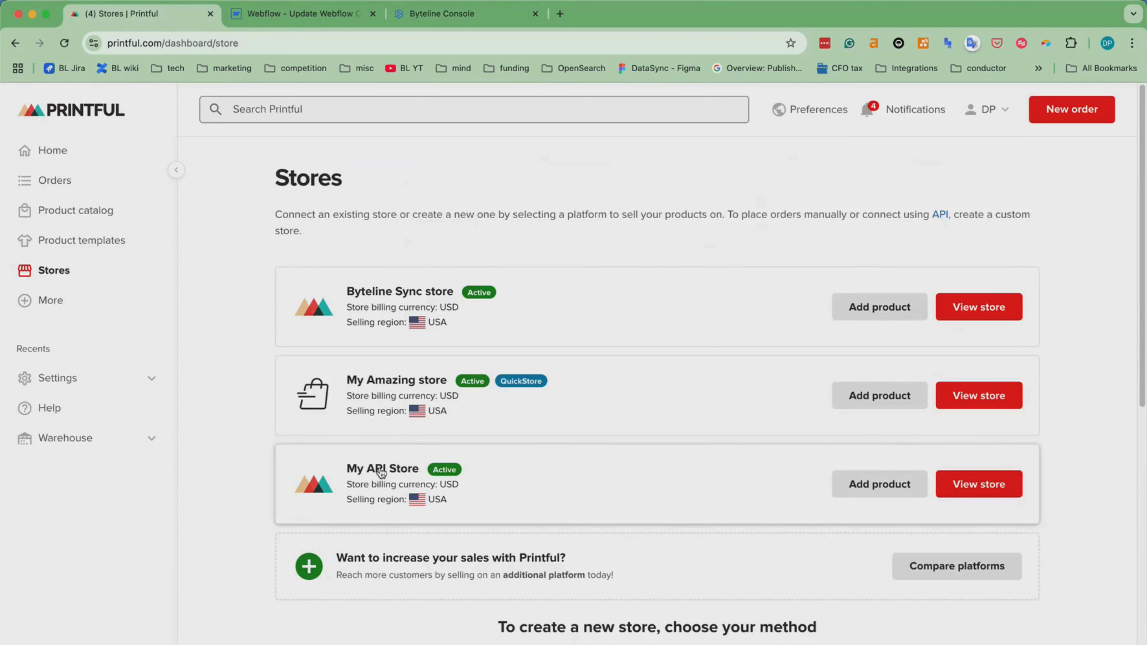
left_click(381, 469)
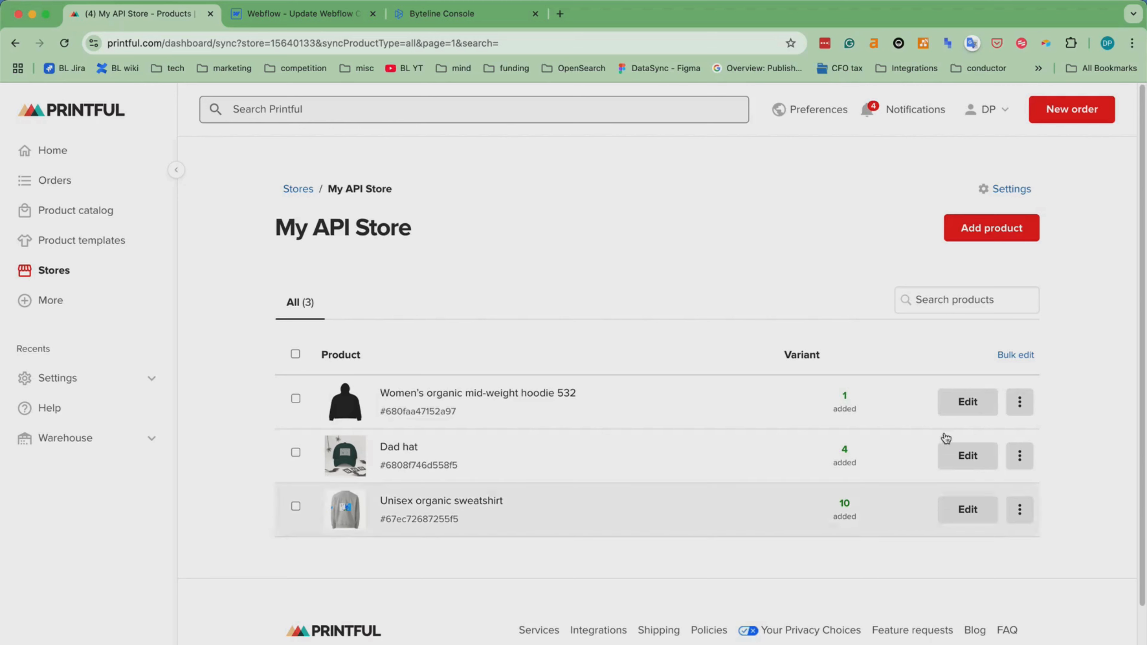
left_click(291, 14)
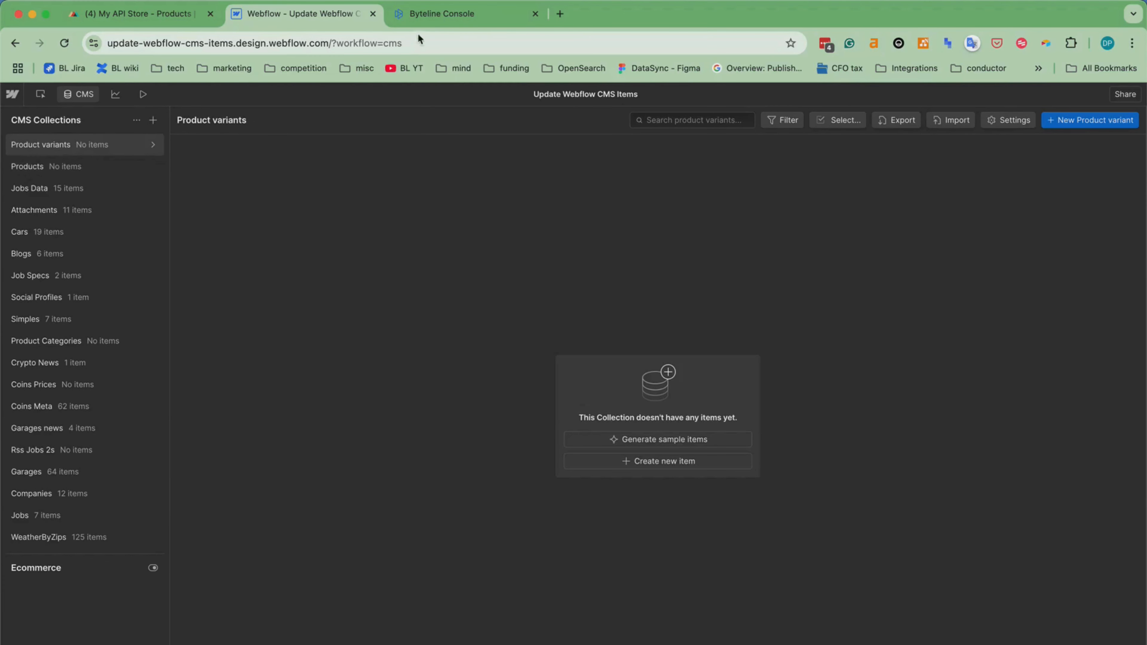
Switch to the Byteline Console and set Printful as the new sync's first app, with Product as the data type.
left_click(428, 15)
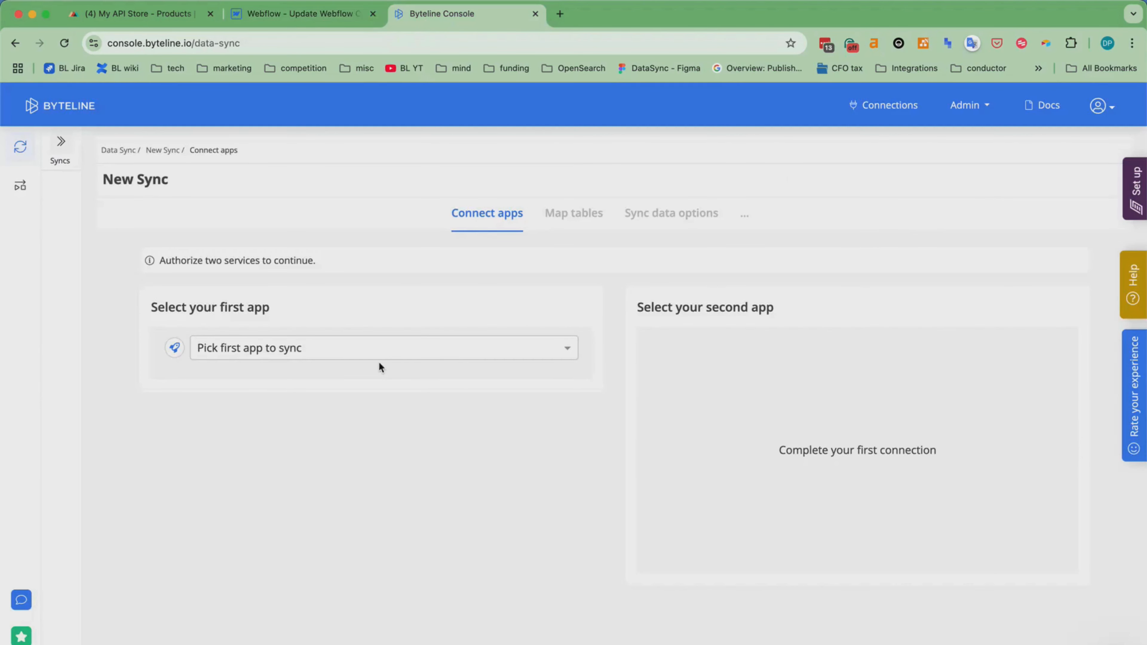
left_click(300, 351)
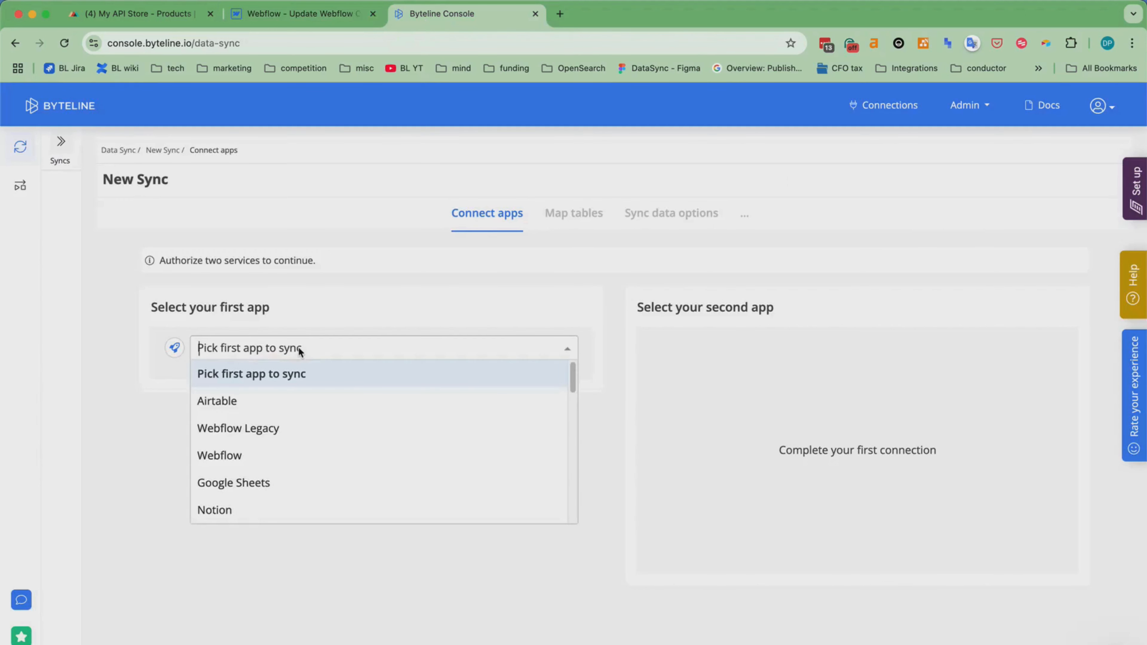
type("pri")
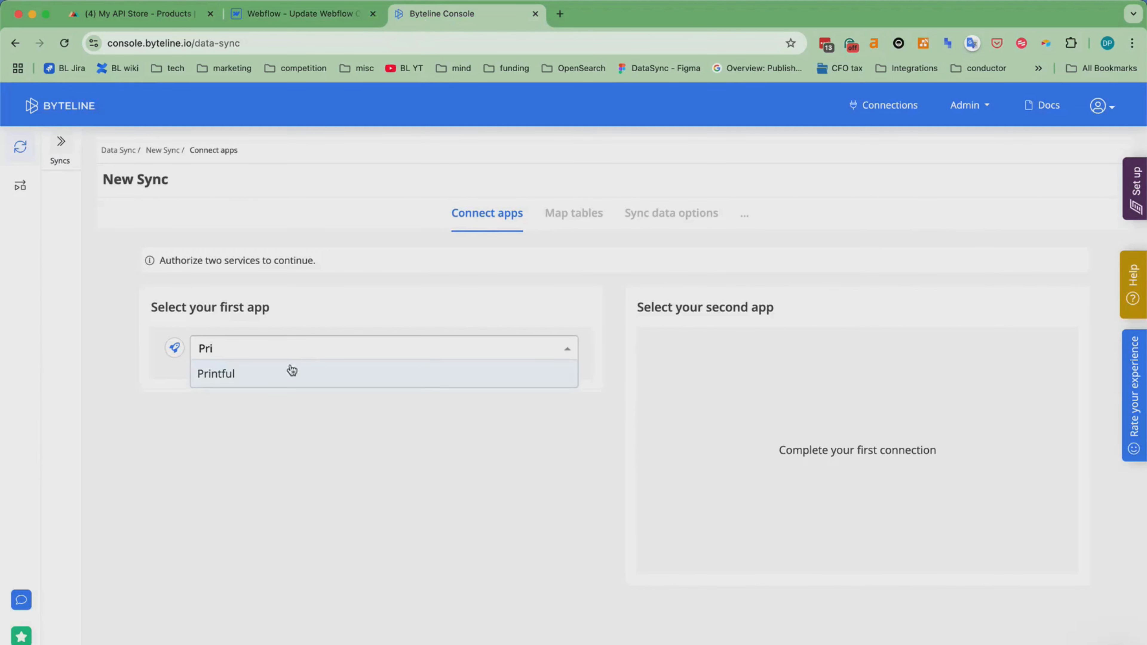
left_click(288, 370)
left_click(234, 442)
left_click(208, 527)
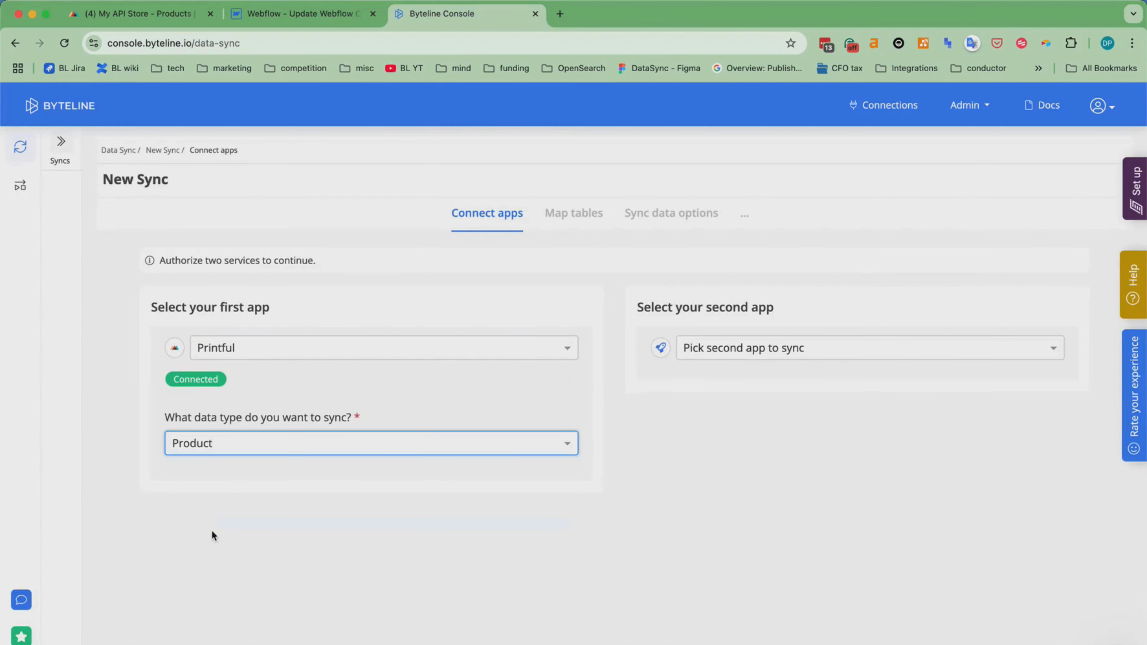
Set Webflow as the second app with the CMS Collection data type and the Update Webflow CMS Items site, and continue to table mapping.
left_click(751, 356)
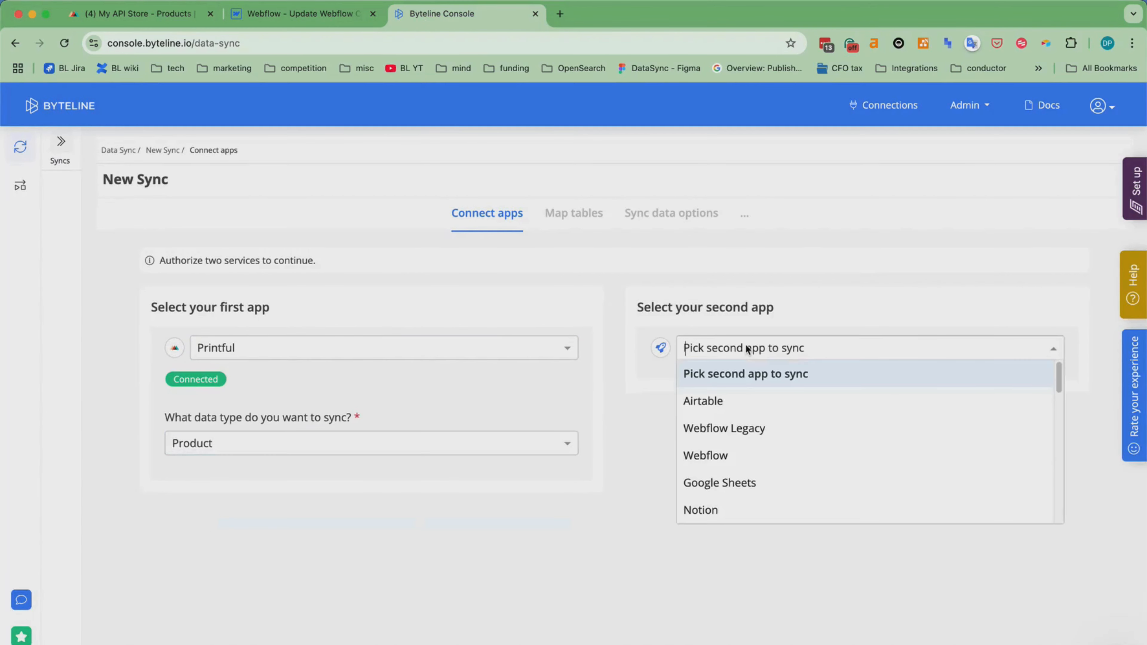
left_click(734, 455)
left_click(736, 446)
left_click(734, 497)
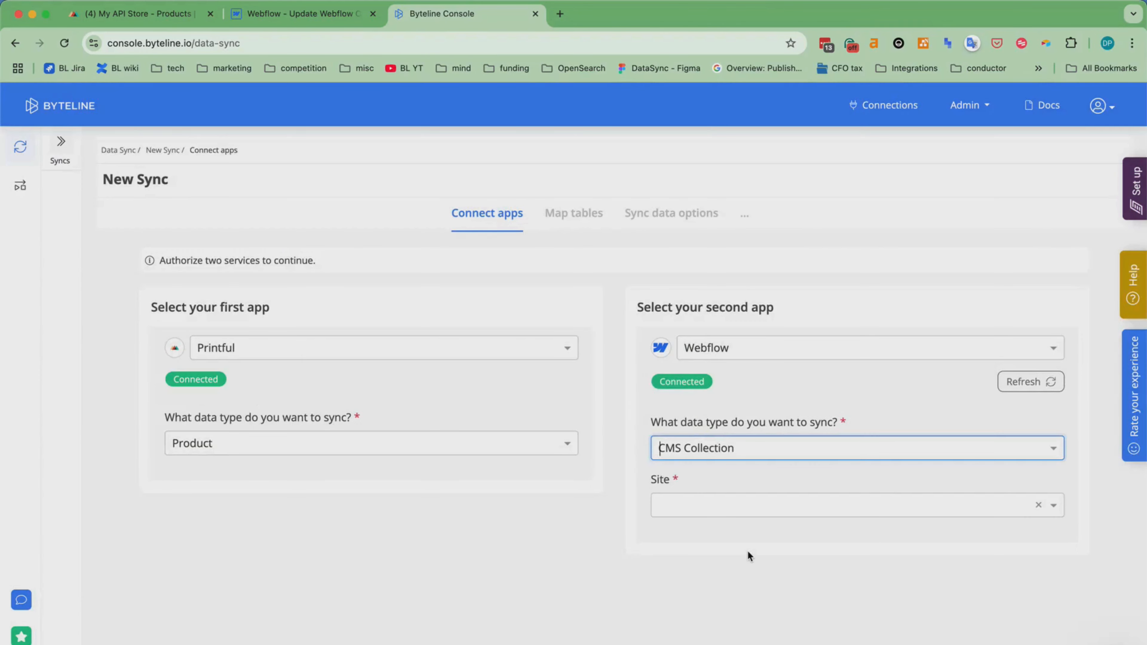
left_click(714, 500)
left_click(714, 531)
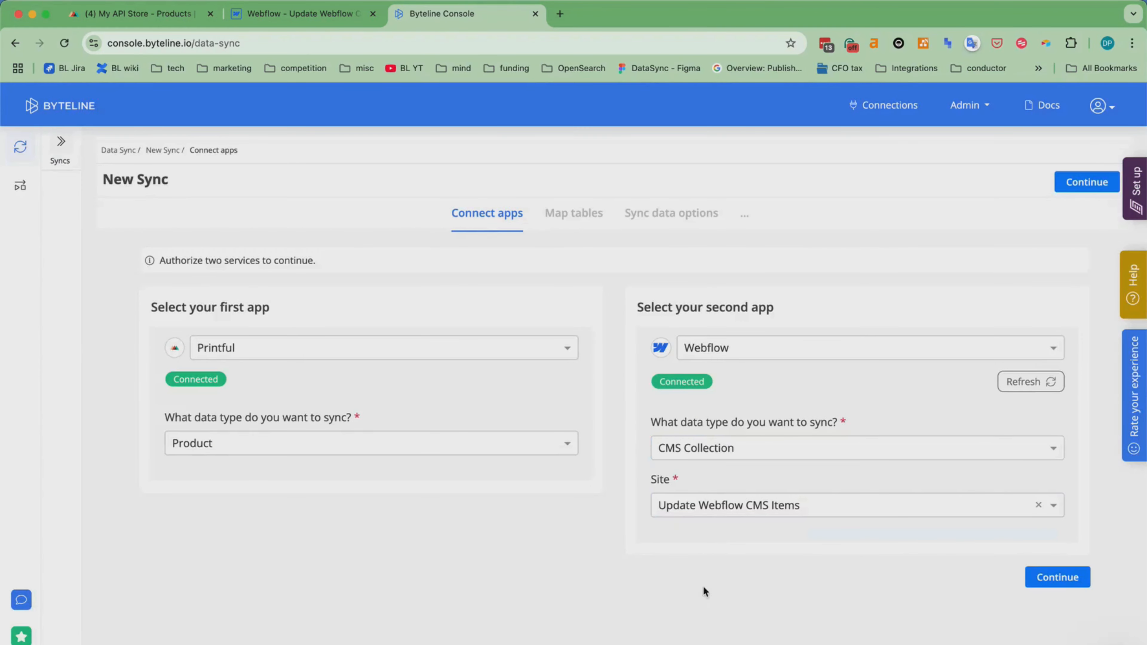
left_click(1070, 576)
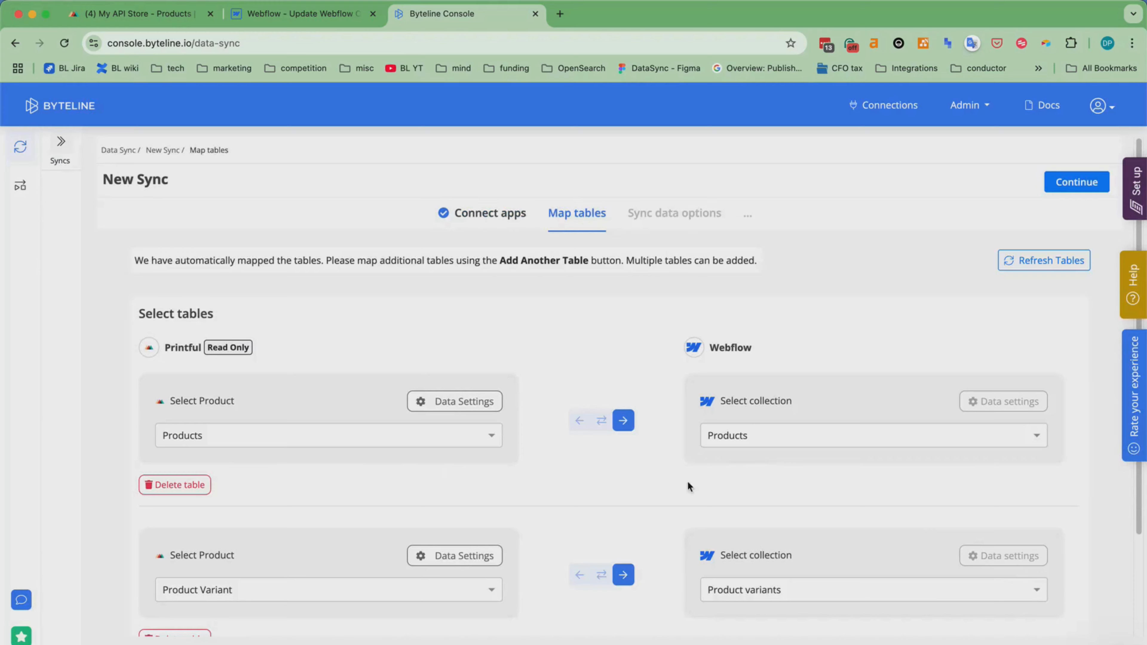
Accept the Products and Product Variant table mappings and keep the Existing Data and Future Changes sync option, continuing to field mapping.
scroll(632, 488, "down", 1)
scroll(632, 489, "down", 1)
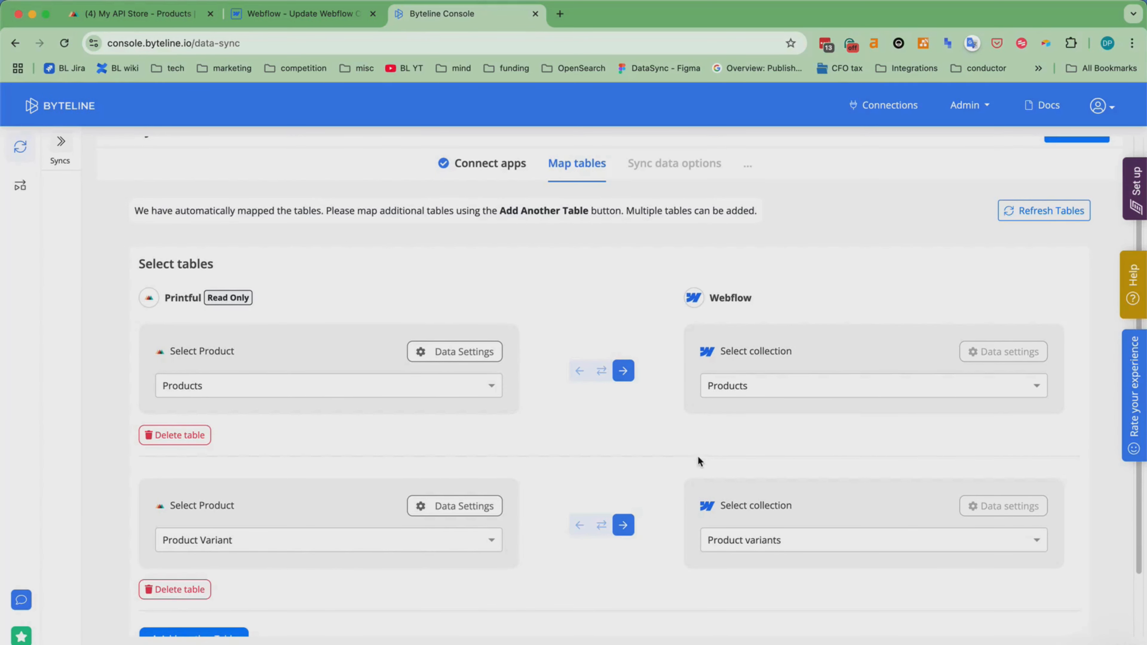
scroll(698, 456, "down", 1)
scroll(956, 497, "down", 2)
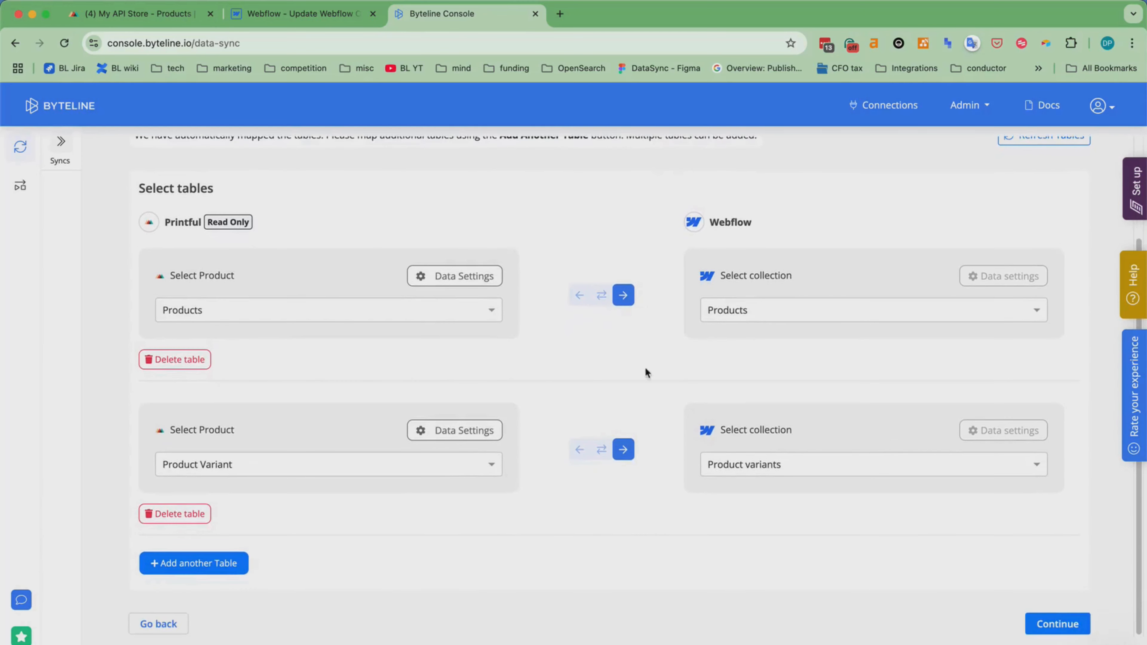
left_click(1069, 616)
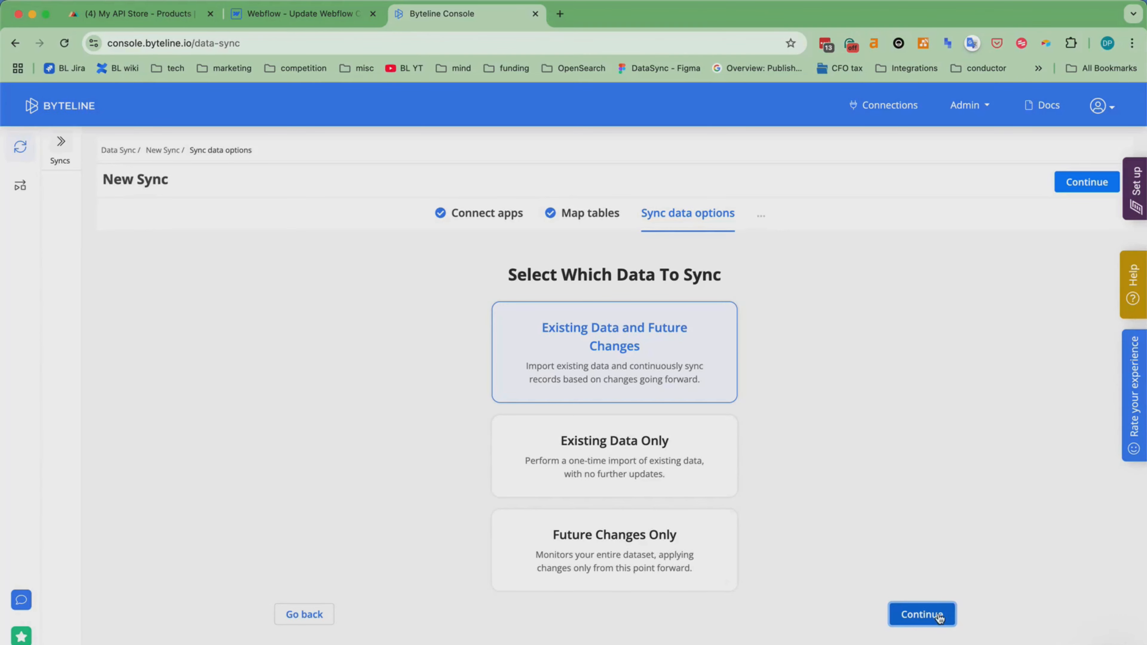
left_click(924, 614)
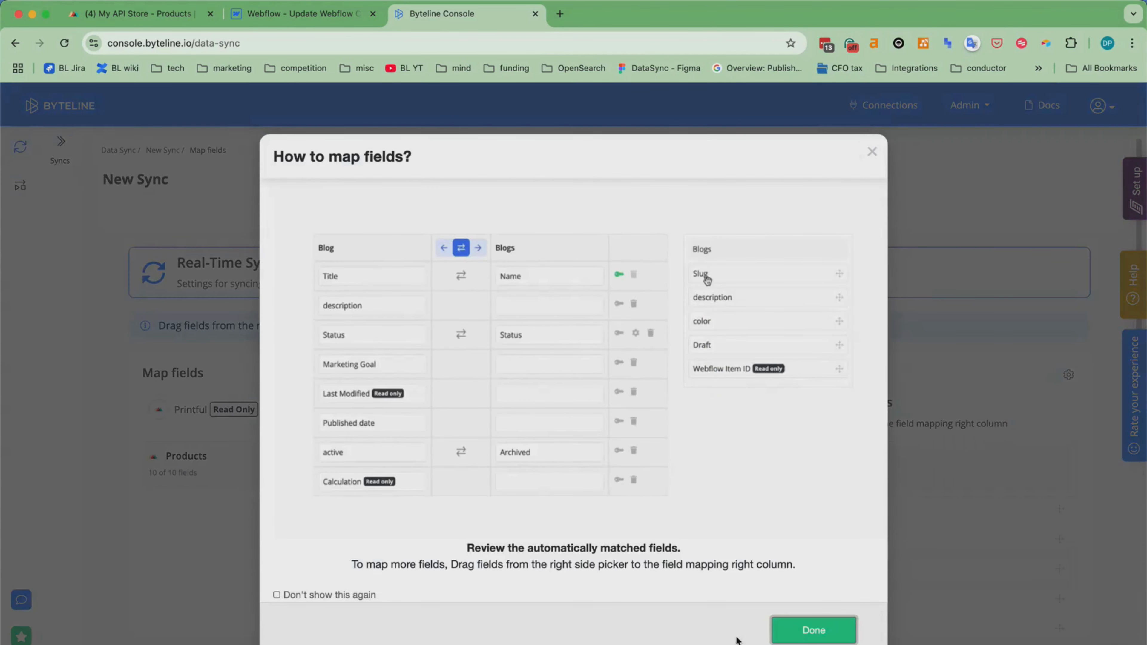
left_click(797, 631)
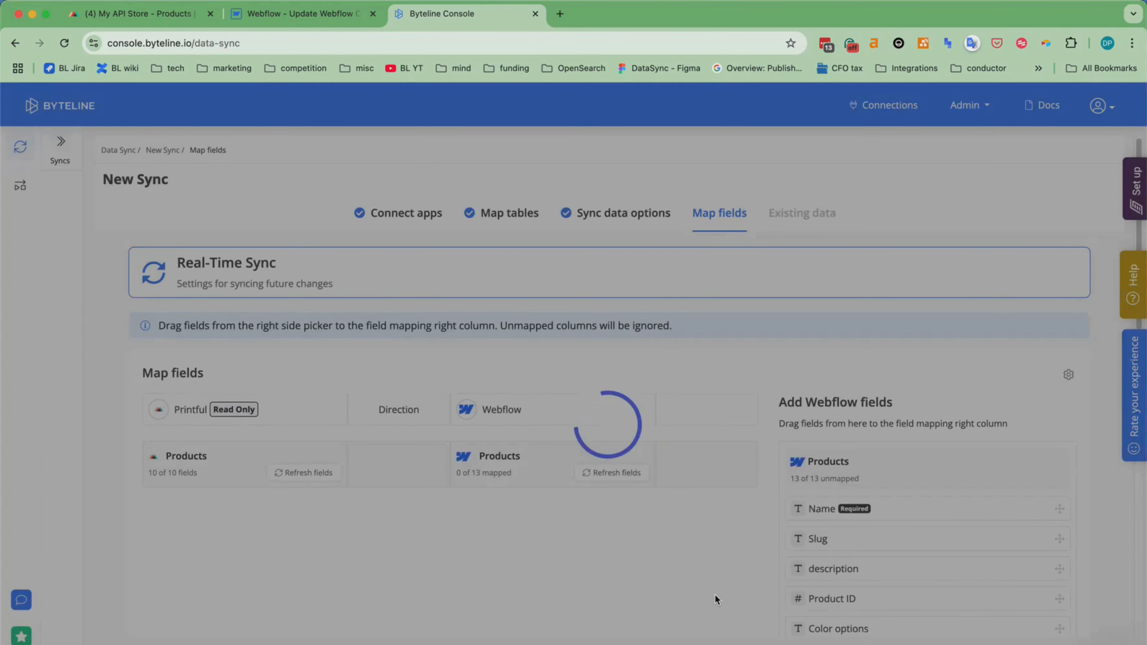
Examine the automatic field mappings between the Printful Products table and the Webflow Products collection.
scroll(712, 589, "down", 6)
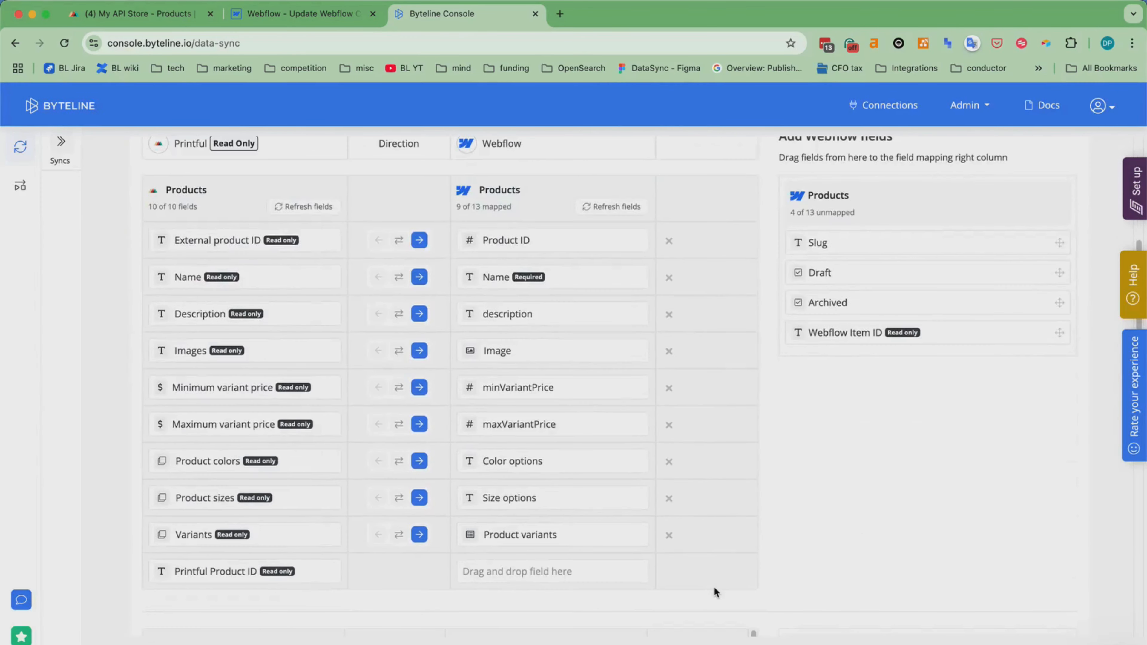
scroll(717, 585, "up", 3)
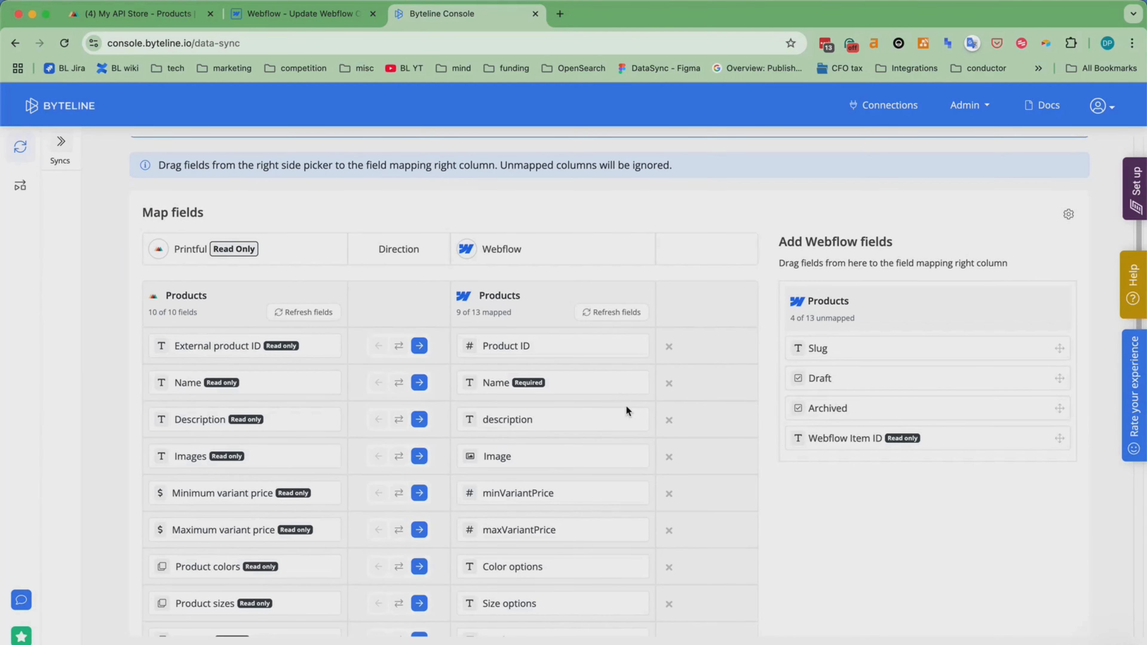
scroll(627, 406, "down", 1)
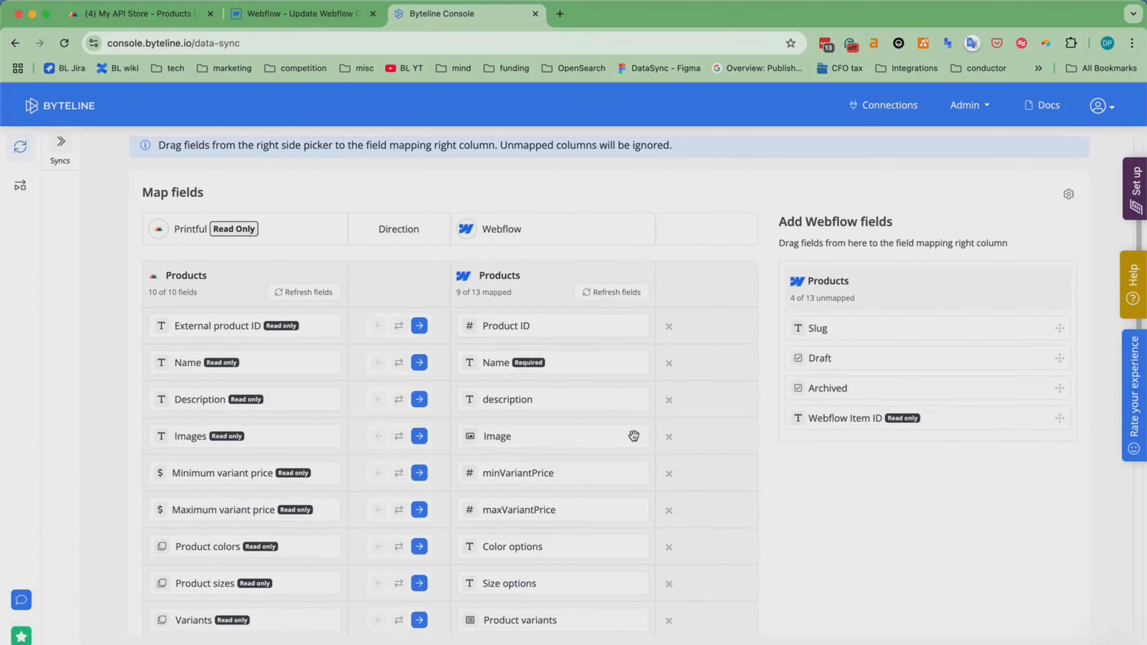
scroll(631, 435, "down", 2)
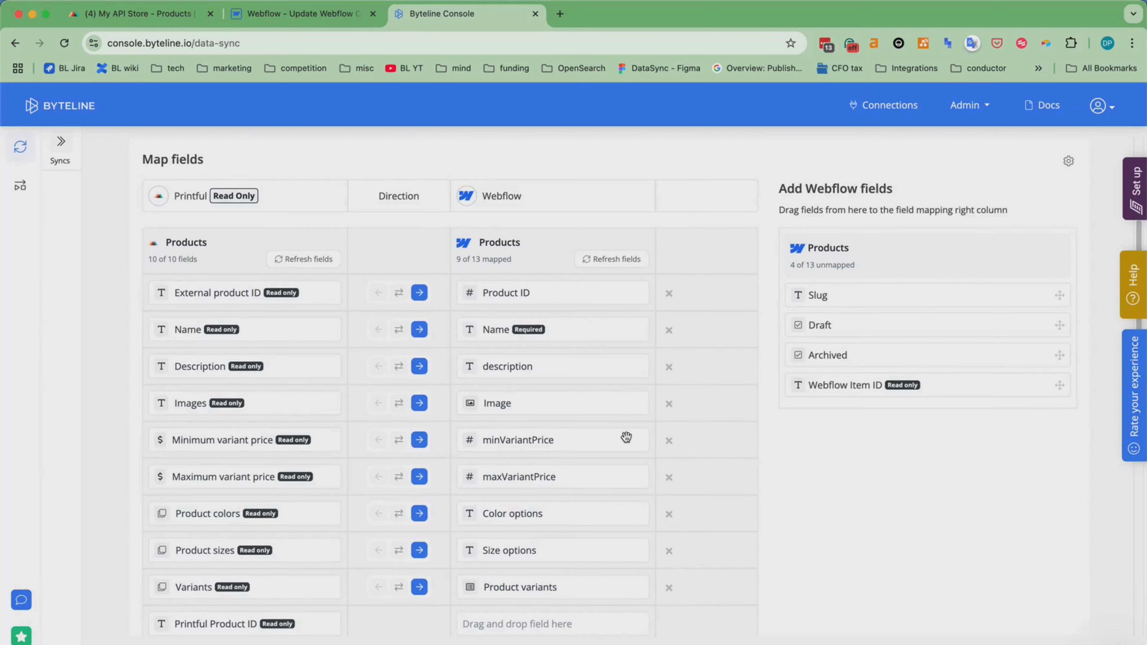
scroll(628, 434, "down", 4)
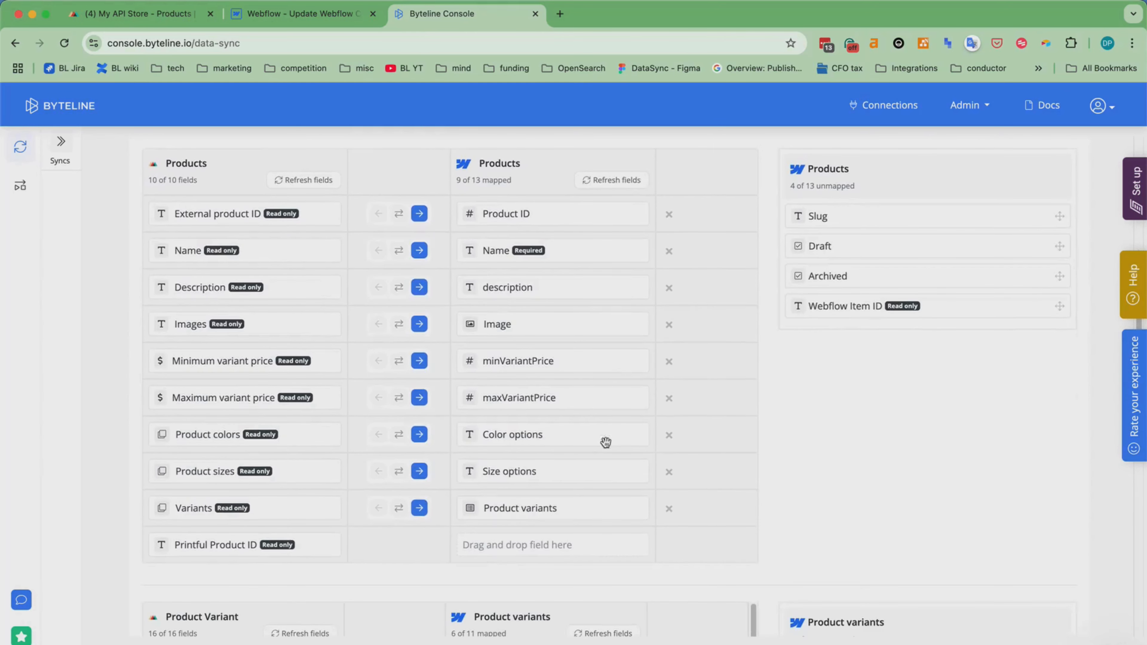
scroll(608, 451, "down", 6)
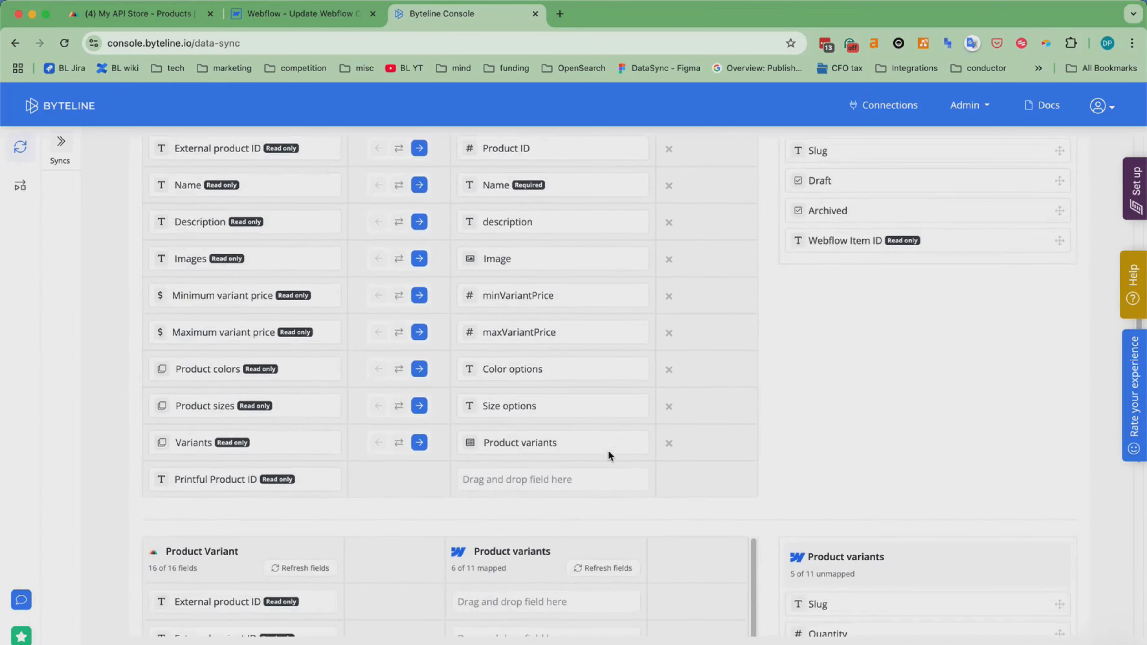
Review the Product Variant field mappings, remap Webflow's Variant color field to Printful's Variant color code, and continue to existing data.
scroll(624, 440, "down", 18)
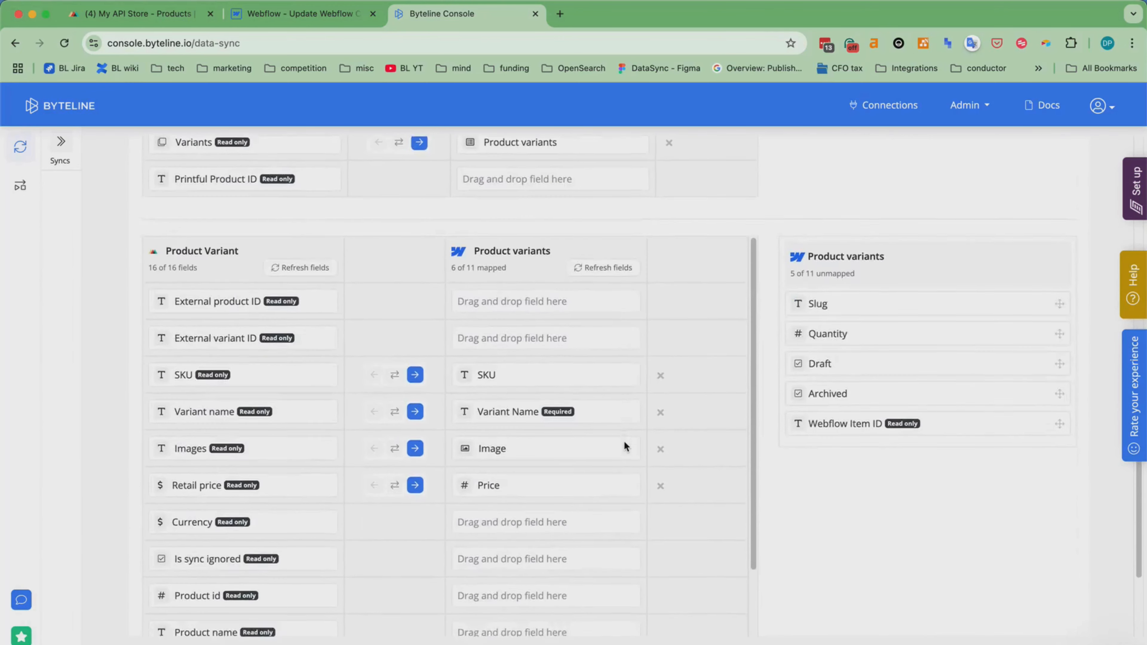
scroll(641, 447, "up", 2)
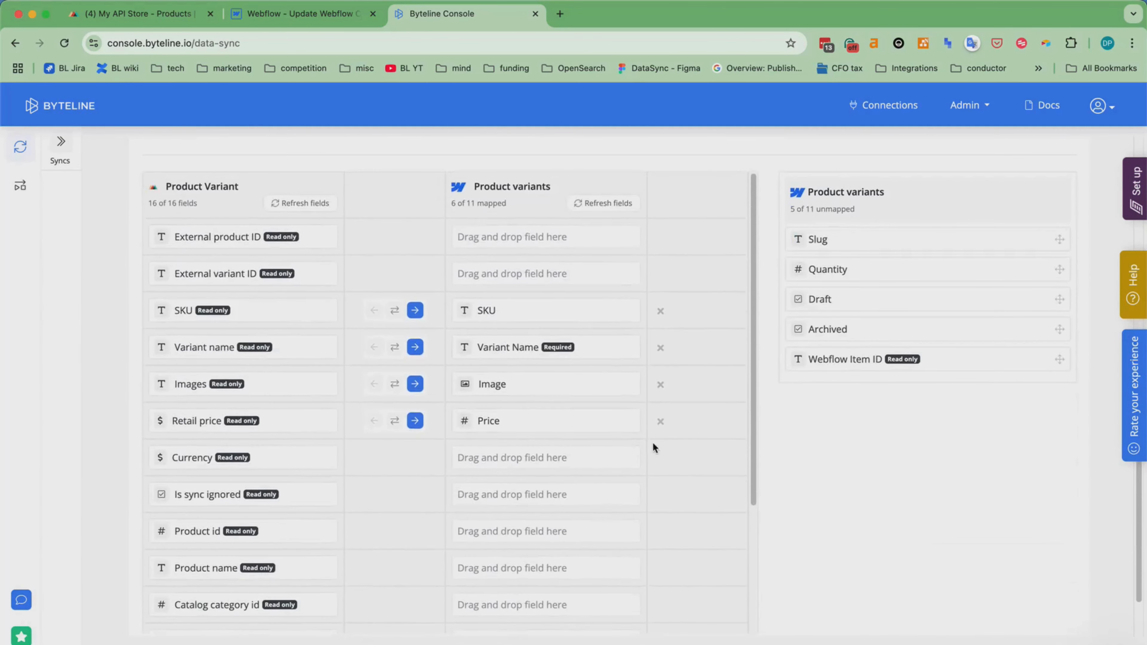
scroll(559, 443, "down", 3)
scroll(559, 440, "down", 4)
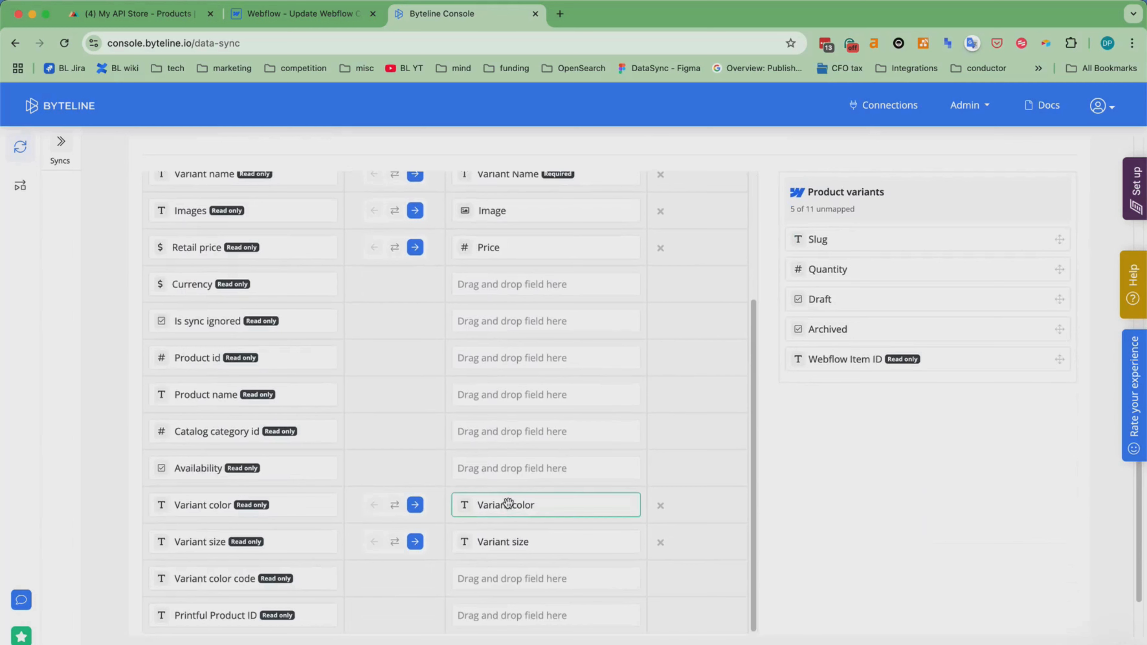
left_click_drag(508, 504, 505, 579)
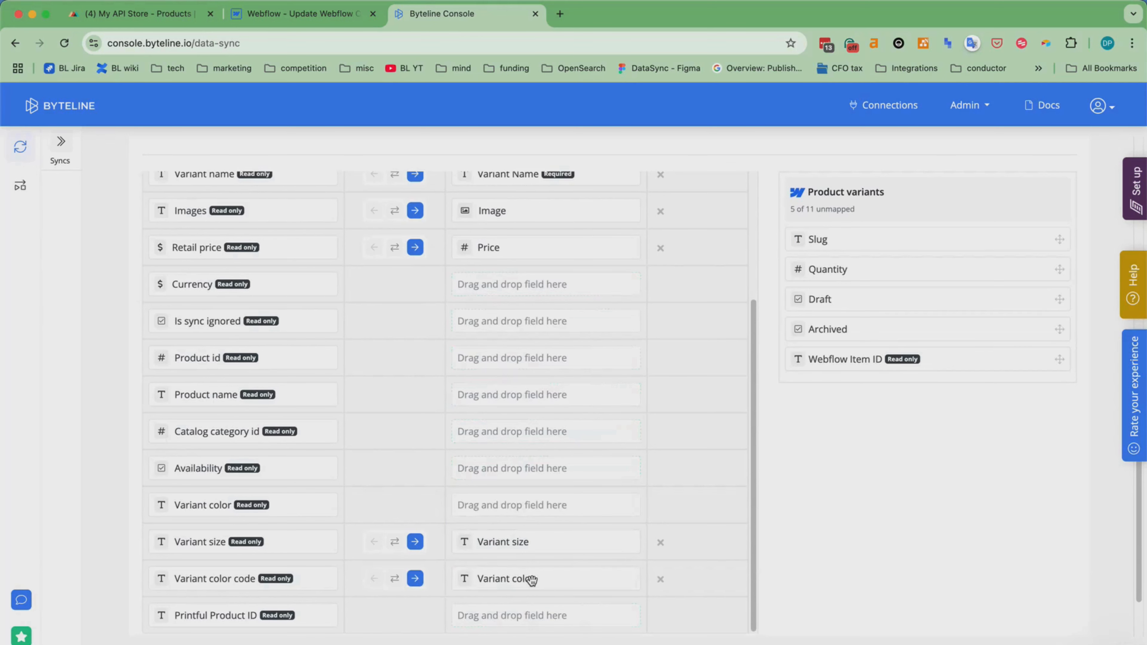
scroll(893, 551, "down", 3)
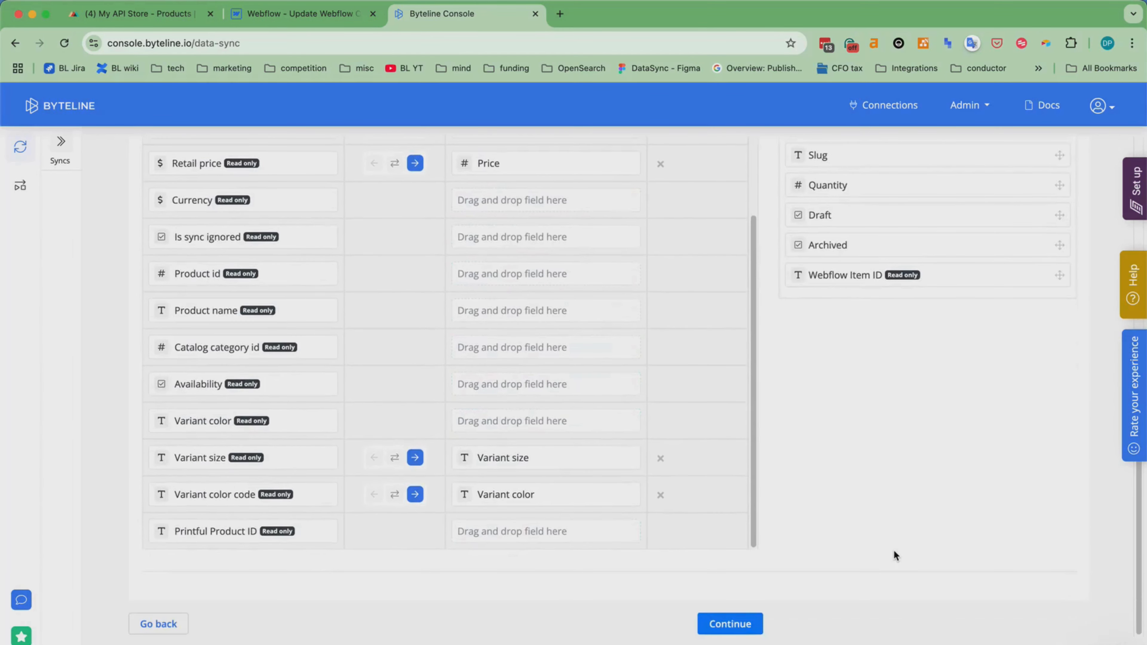
left_click(732, 630)
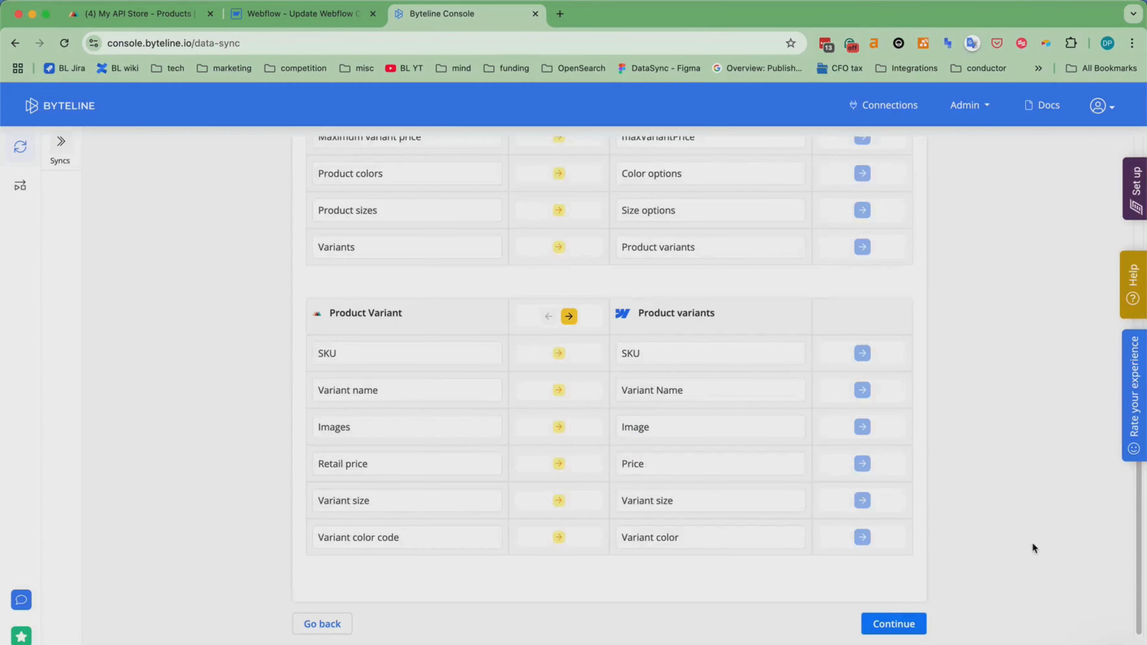
Review the existing-data settings, keep the Printful to Webflow direction for both tables, and generate the sync preview.
scroll(1010, 527, "up", 10)
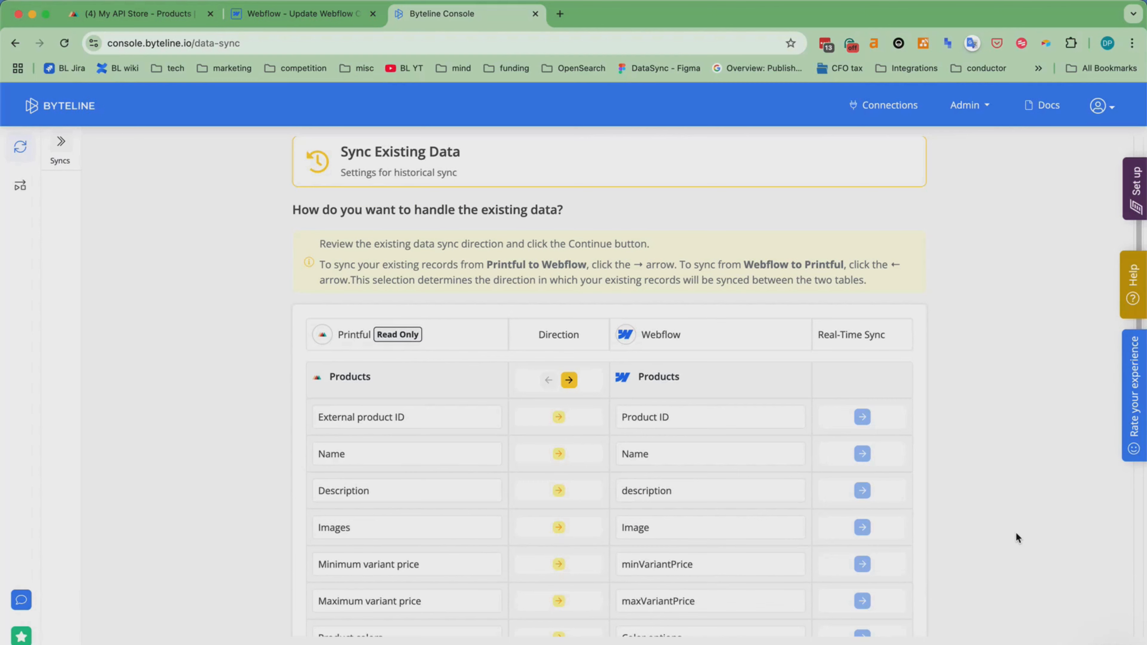
scroll(1018, 535, "down", 10)
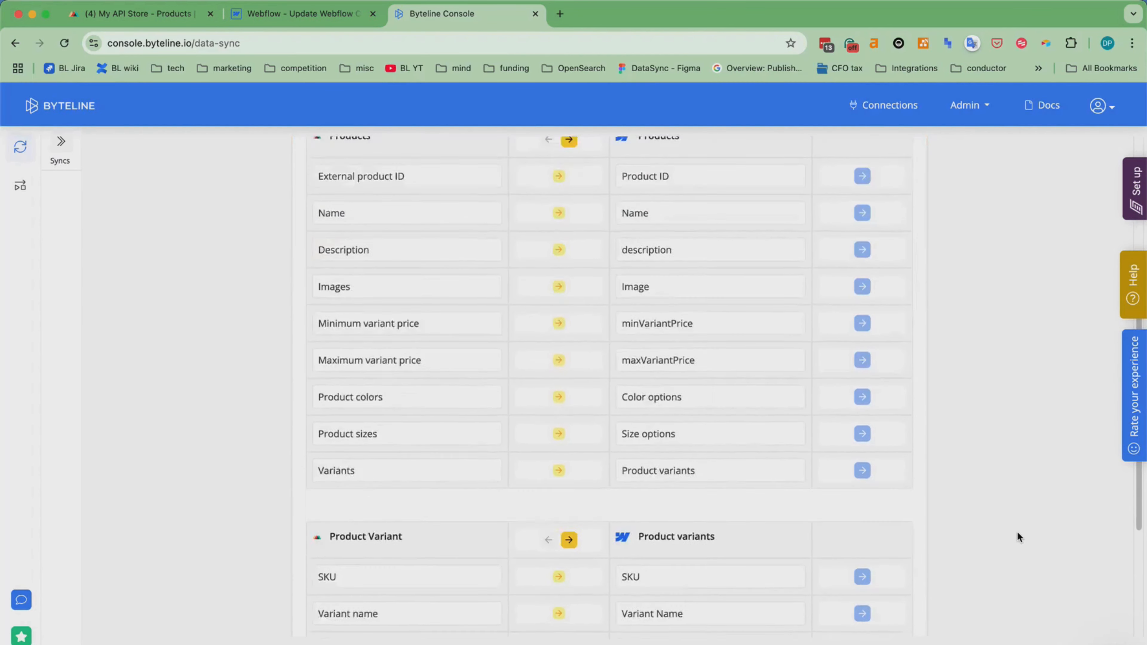
left_click(901, 628)
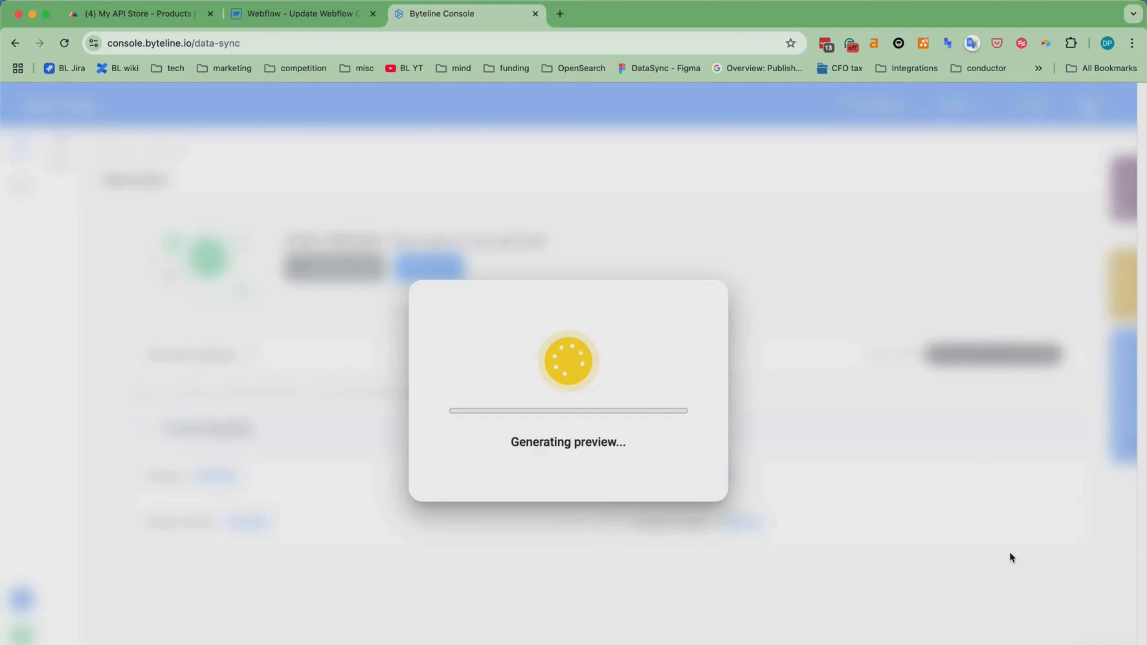
Compare Webflow's Products and Product variants collections with the sync preview, and start the sync.
left_click(275, 17)
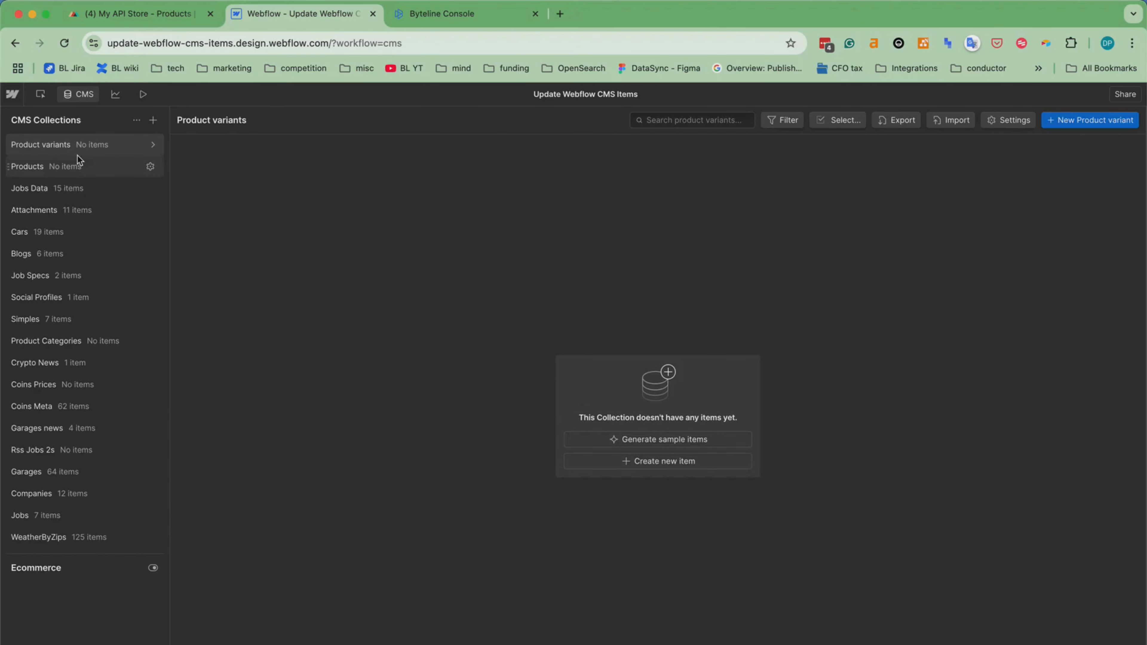
left_click(480, 13)
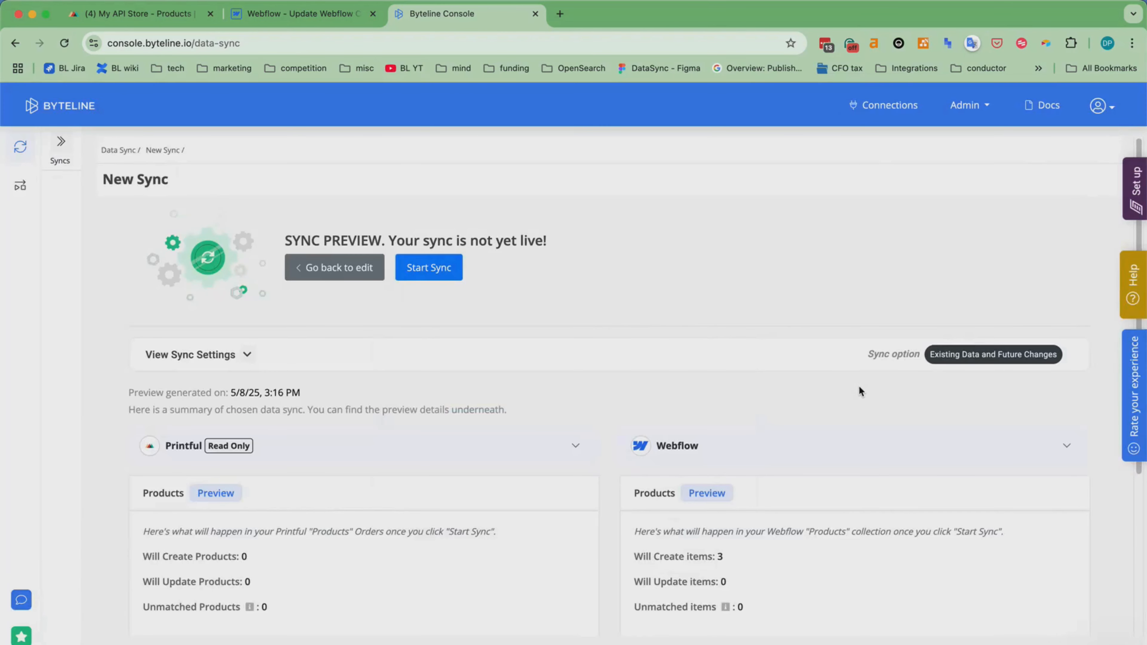
scroll(869, 385, "down", 4)
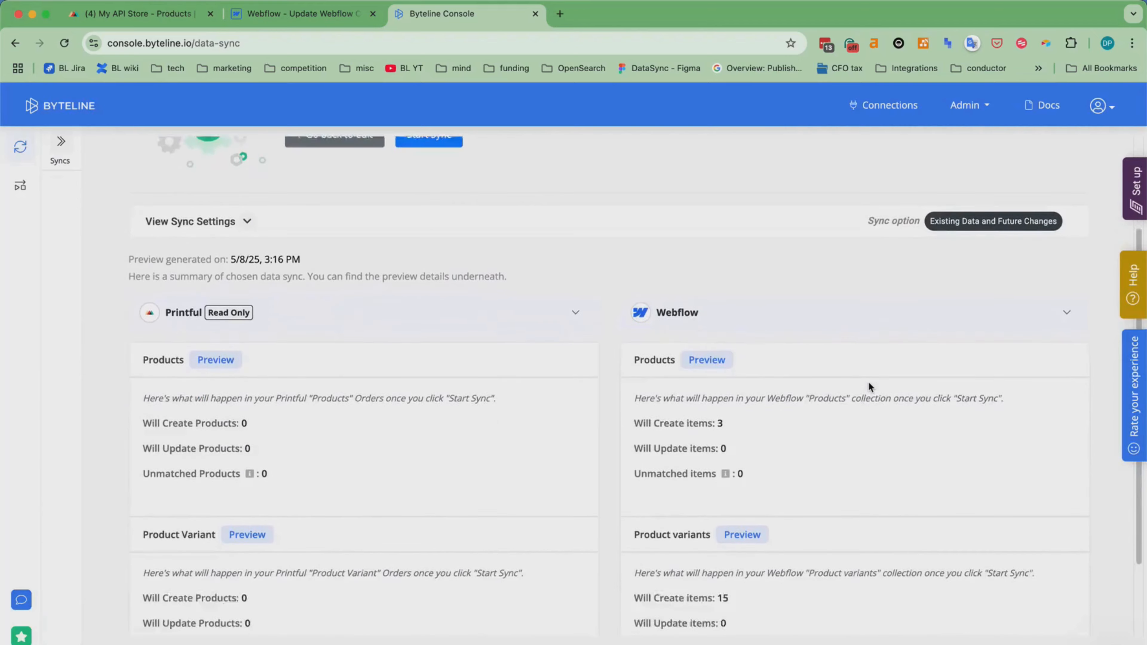
scroll(876, 382, "down", 2)
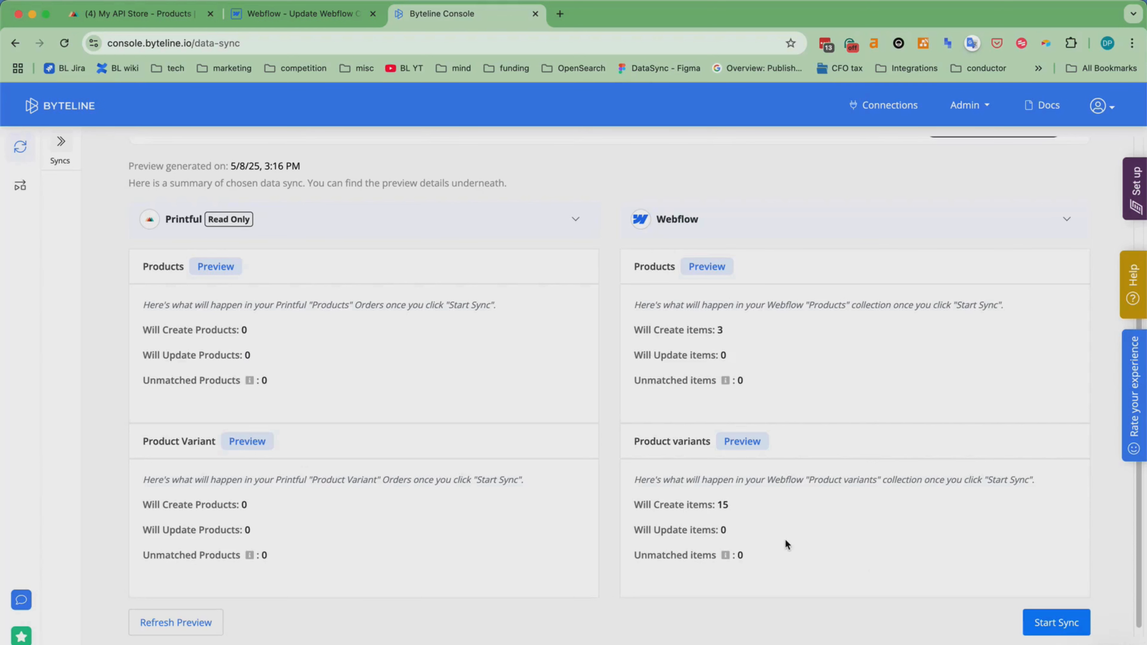
scroll(809, 558, "down", 1)
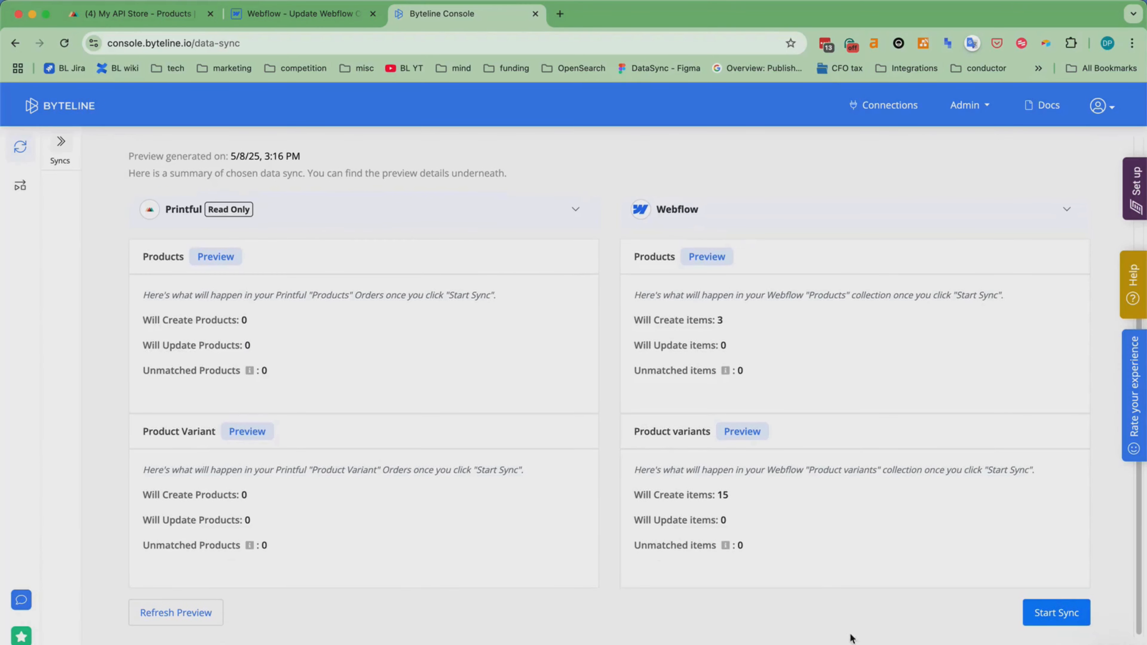
left_click(1042, 616)
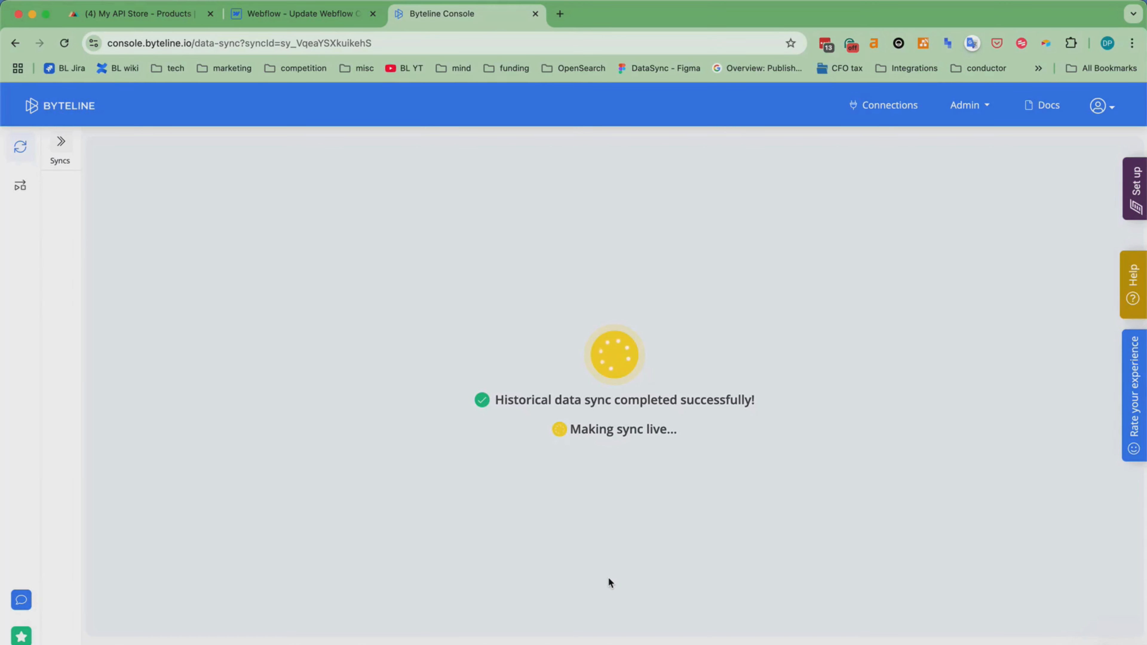
Switch to Webflow, reload the project, and view the Product variants and Products collections in the CMS.
left_click(291, 18)
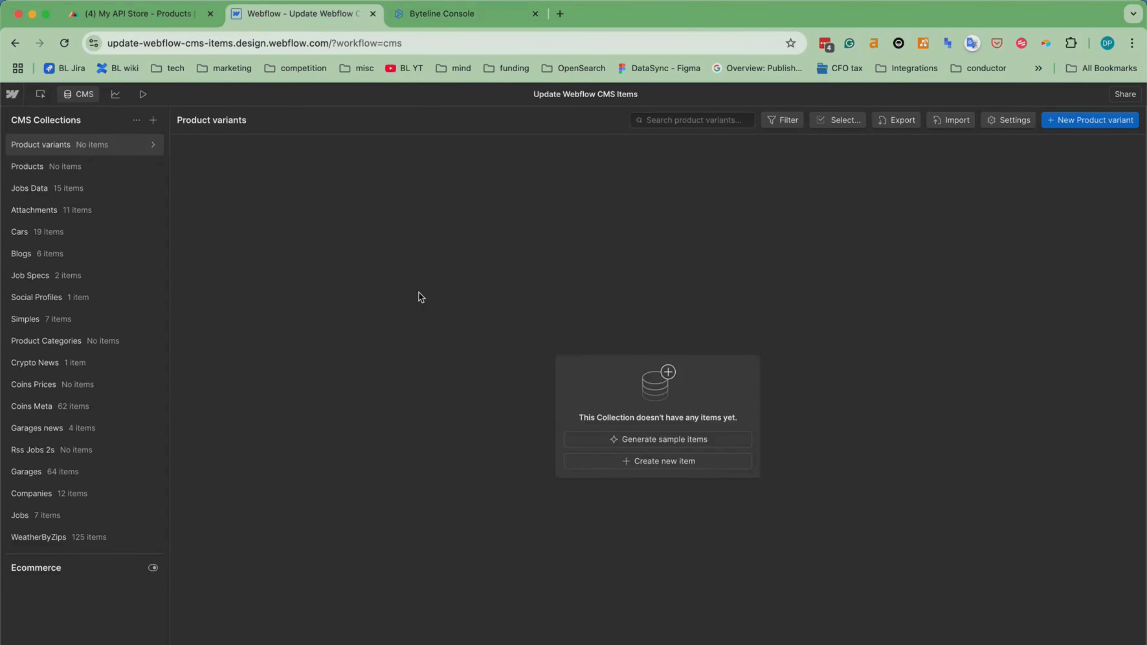
left_click(66, 43)
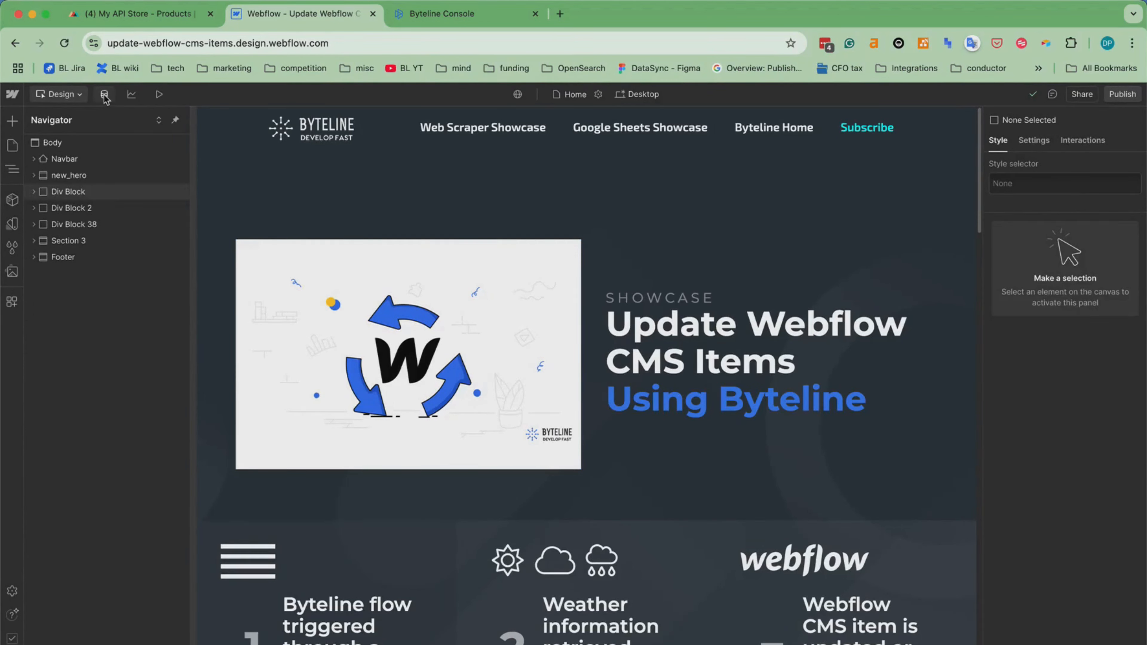
left_click(104, 96)
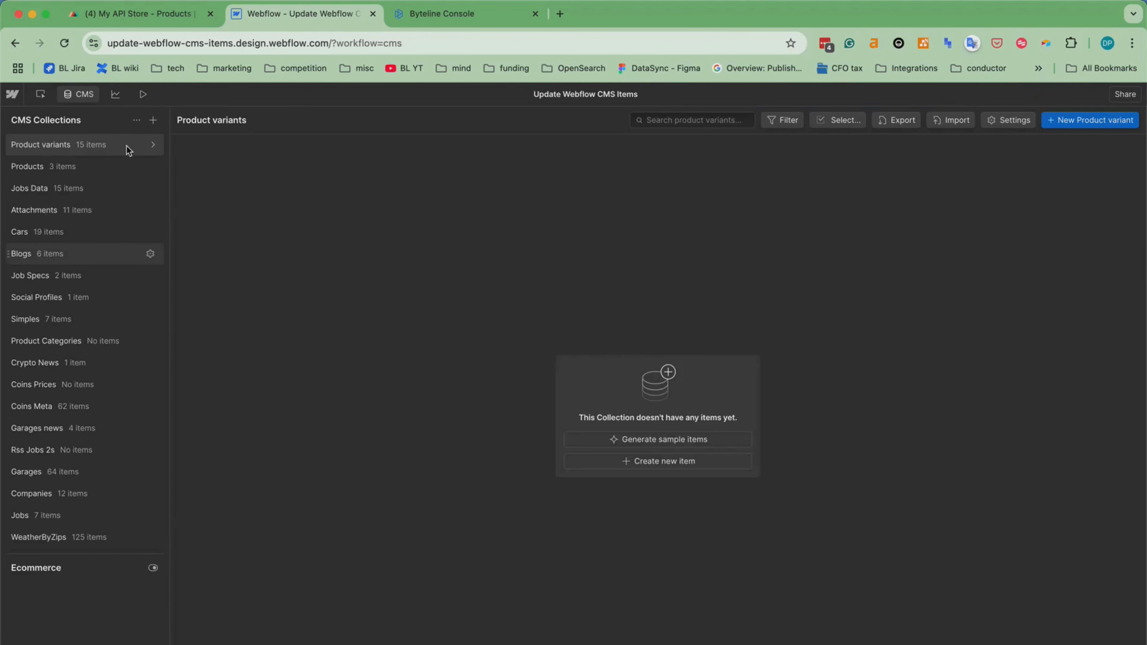
left_click(47, 168)
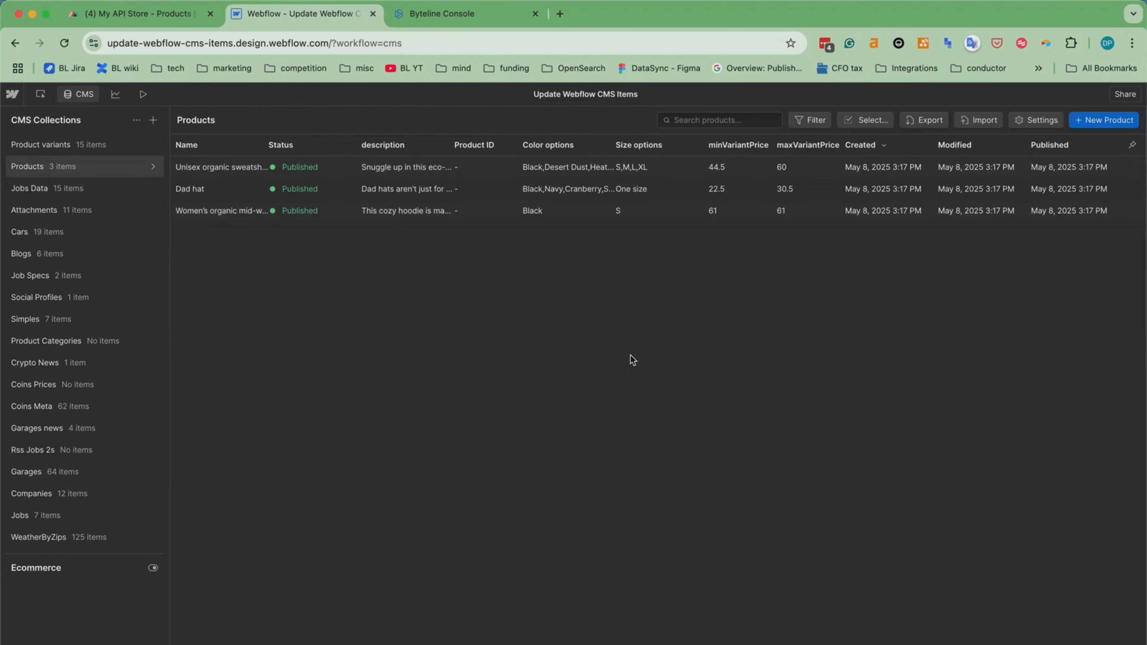
Examine the synced Unisex organic sweatshirt product item, including its description, options, image, linked variants and variant prices.
left_click(232, 172)
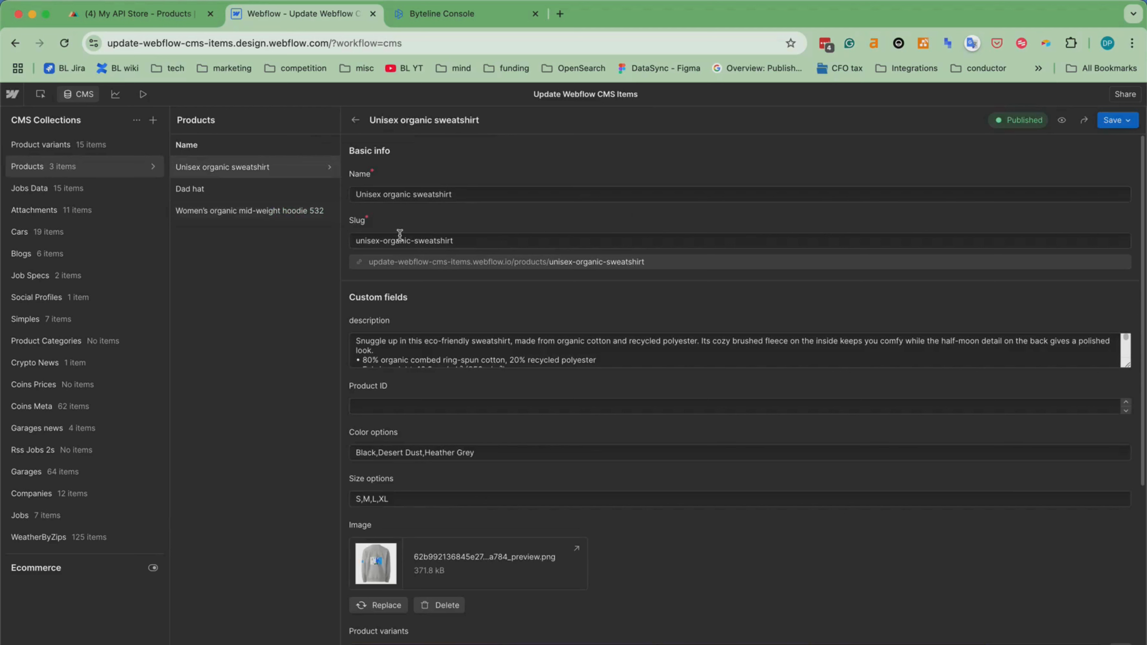
left_click(503, 351)
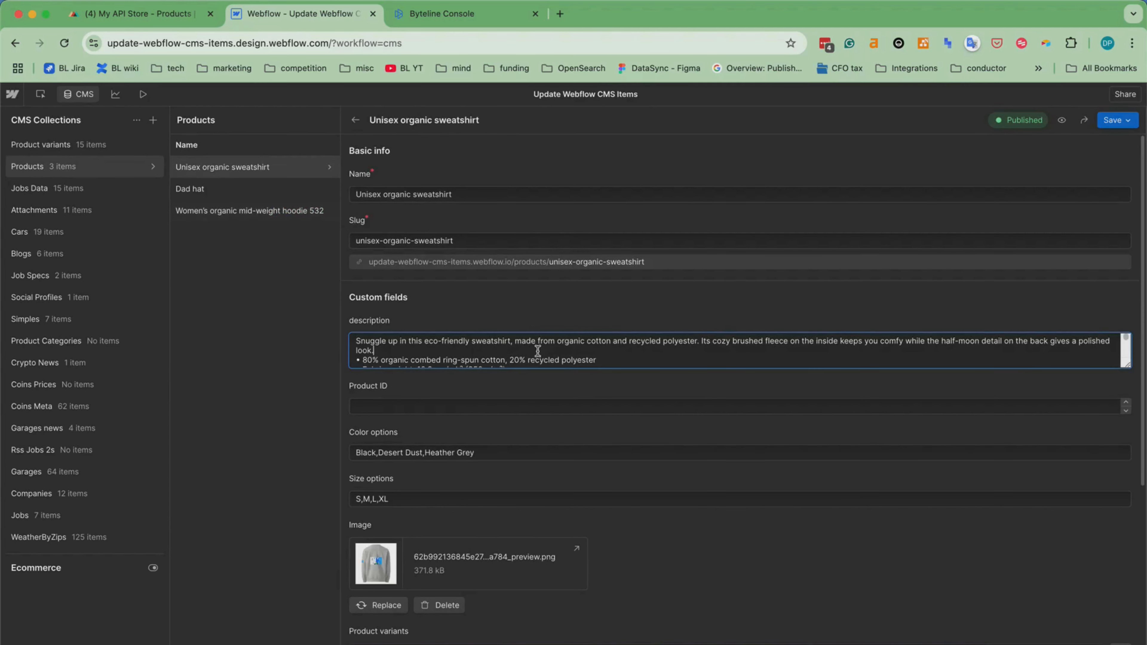
scroll(541, 351, "down", 5)
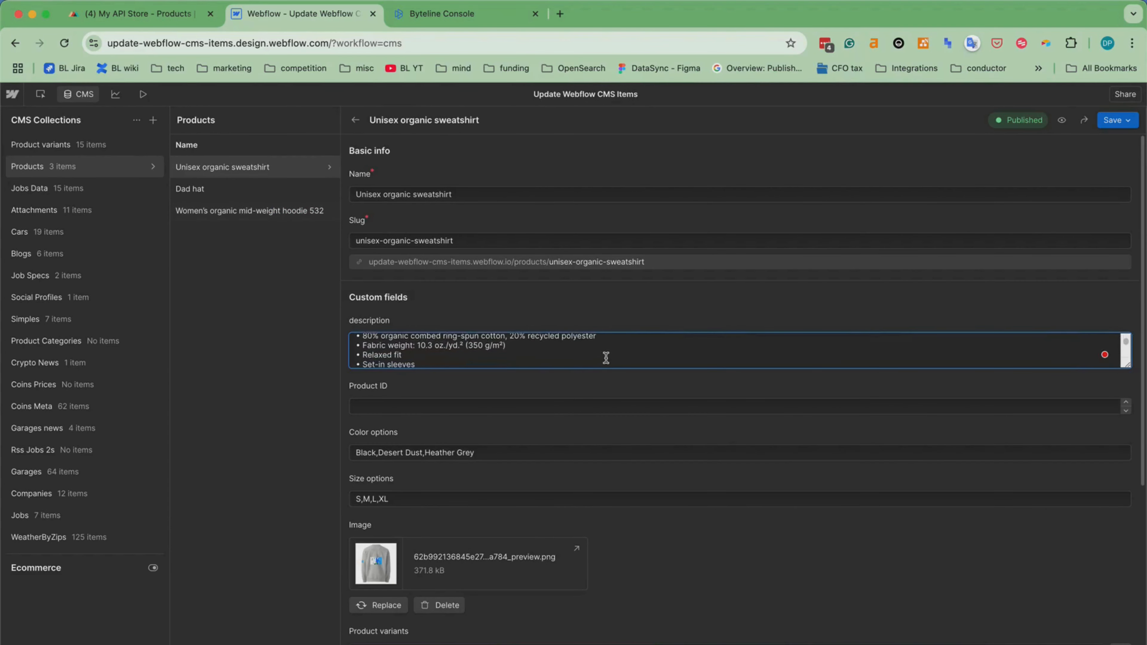
scroll(605, 357, "down", 4)
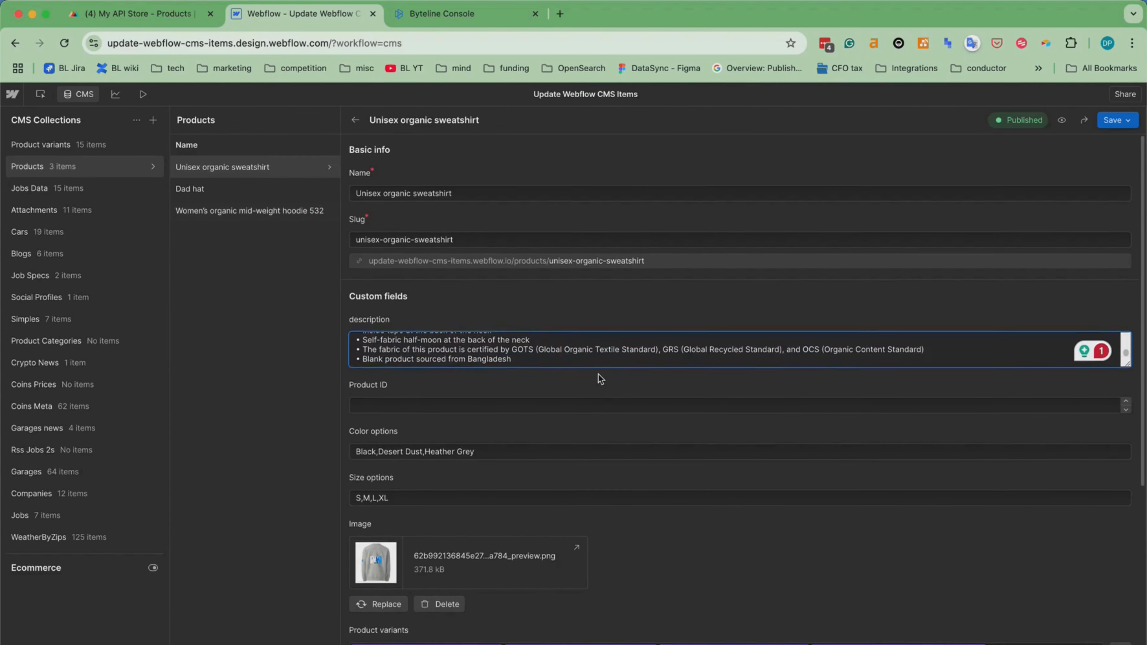
scroll(599, 376, "down", 1)
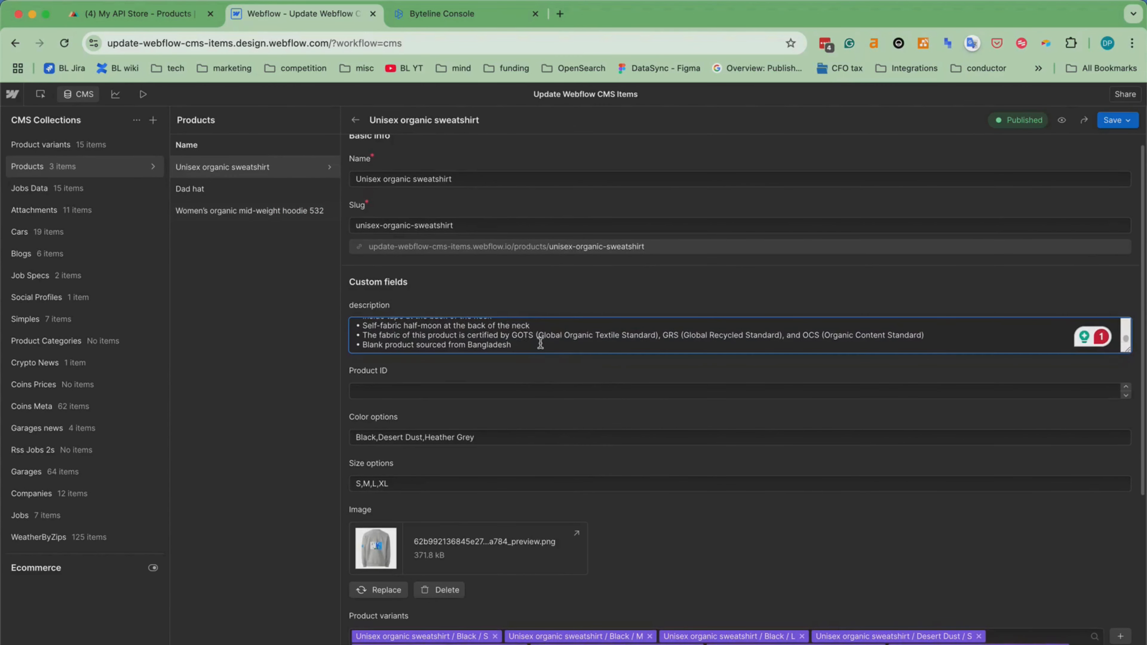
scroll(542, 384, "down", 2)
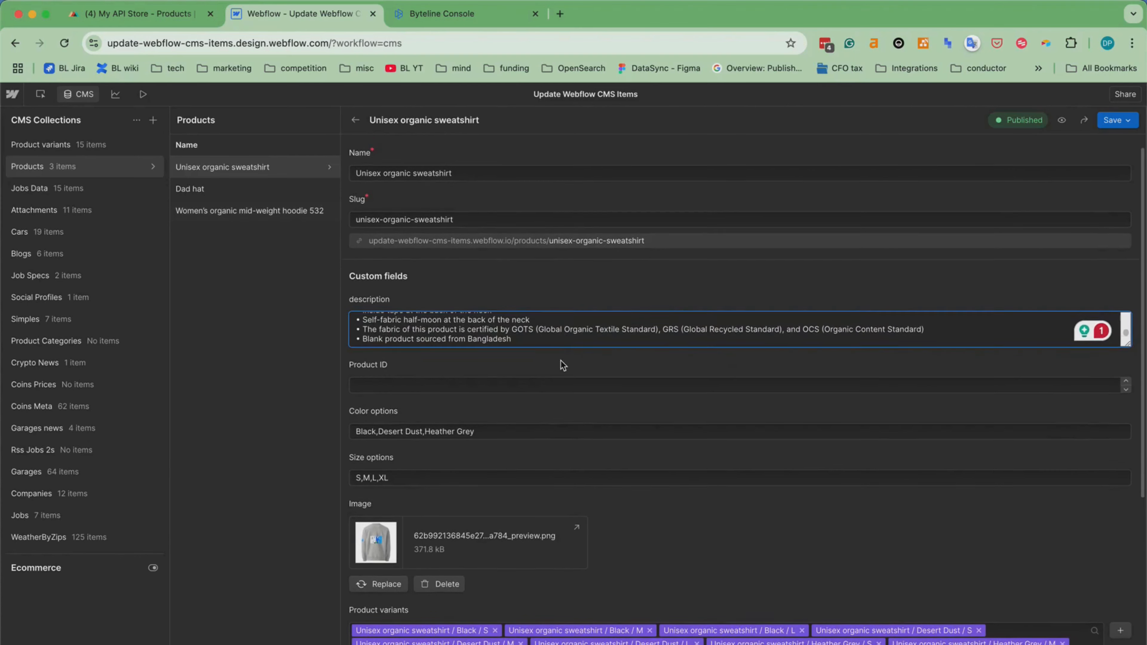
scroll(563, 447, "down", 3)
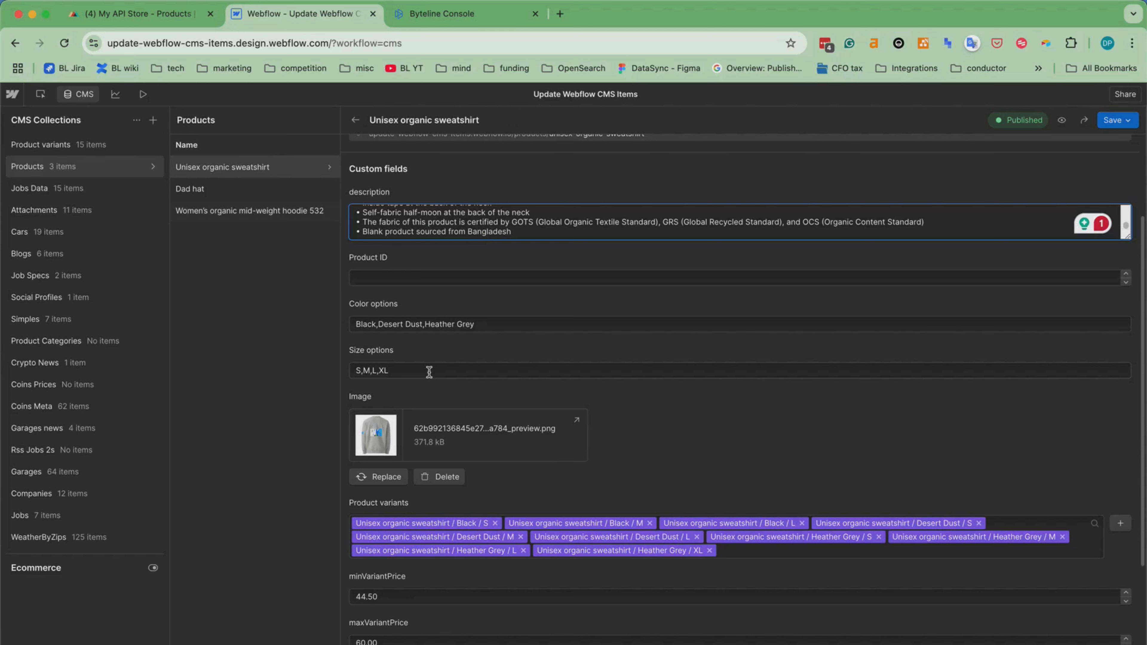
scroll(687, 395, "down", 2)
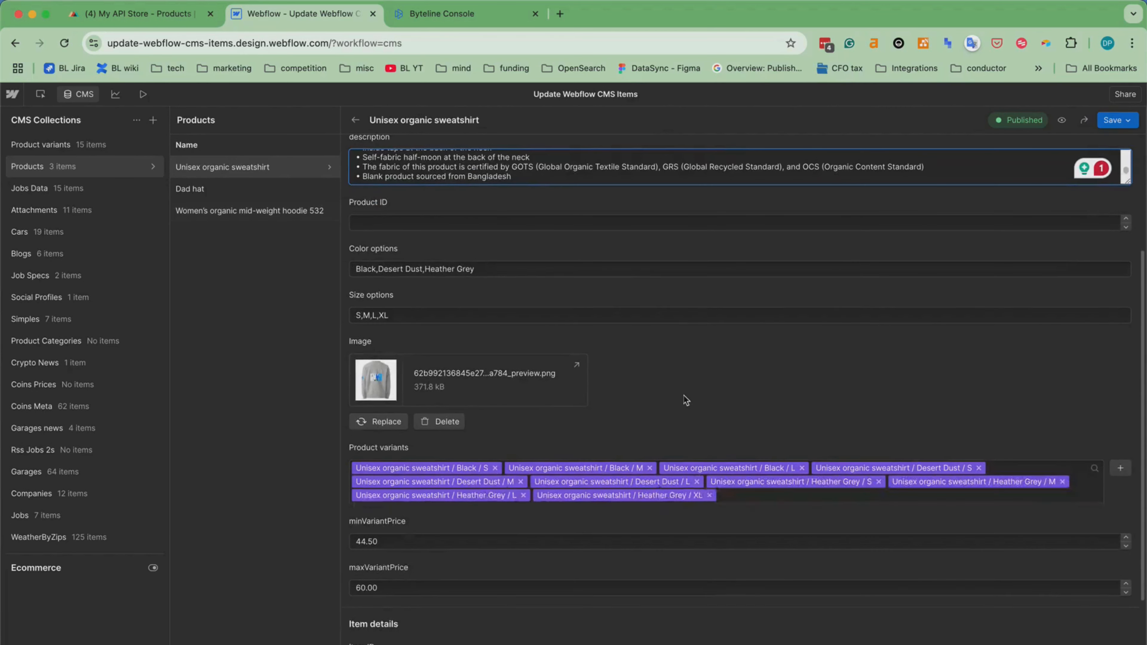
scroll(662, 440, "down", 3)
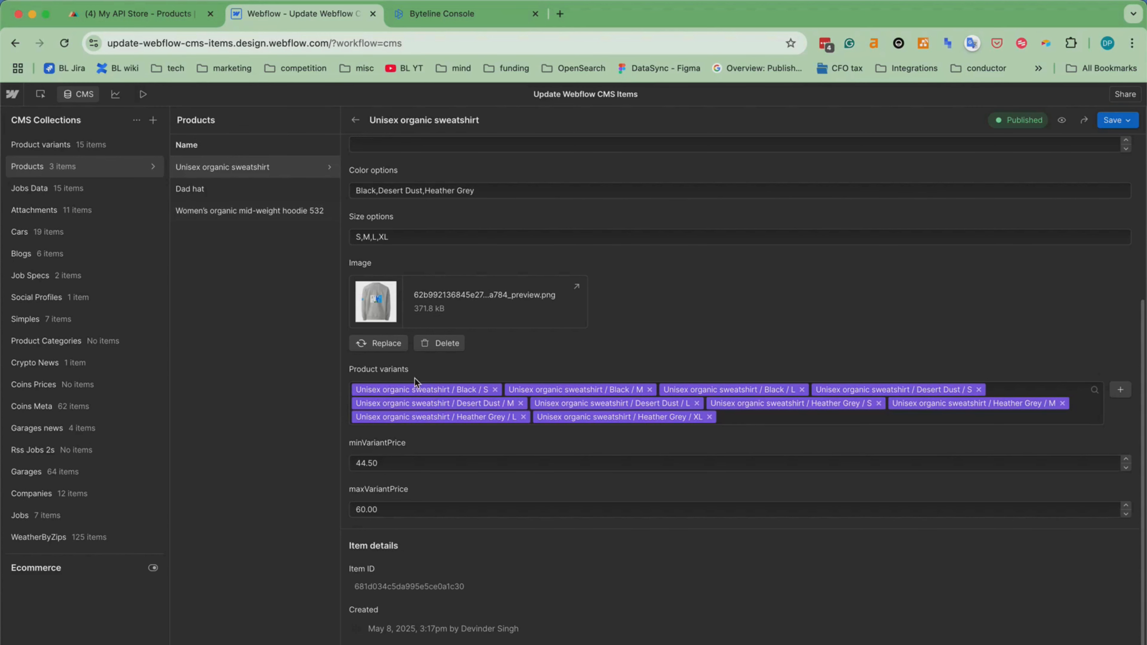
scroll(480, 457, "down", 1)
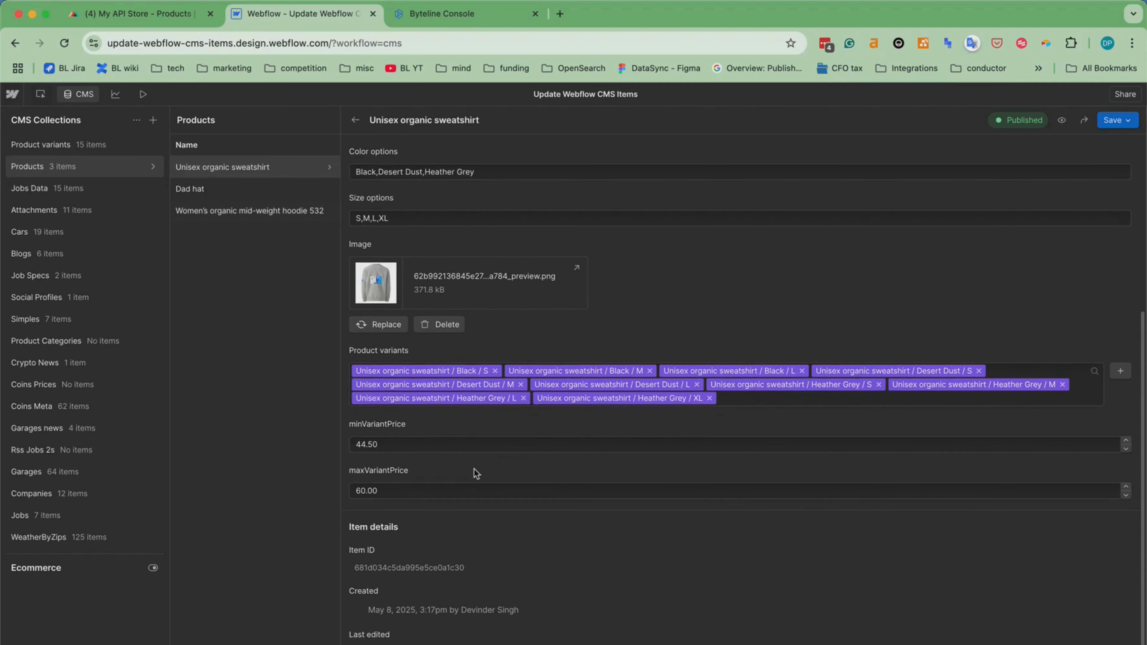
Inspect the Unisex organic sweatshirt / Black / M item in Product variants, covering its price, SKU, size, color and image.
left_click(50, 145)
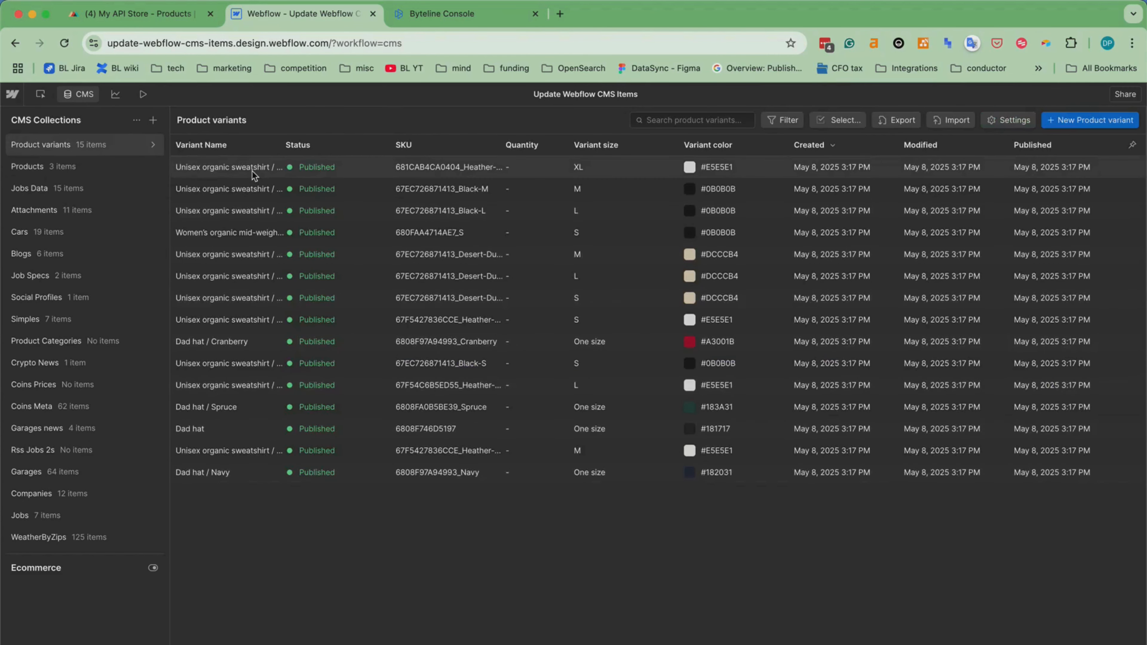
left_click(226, 190)
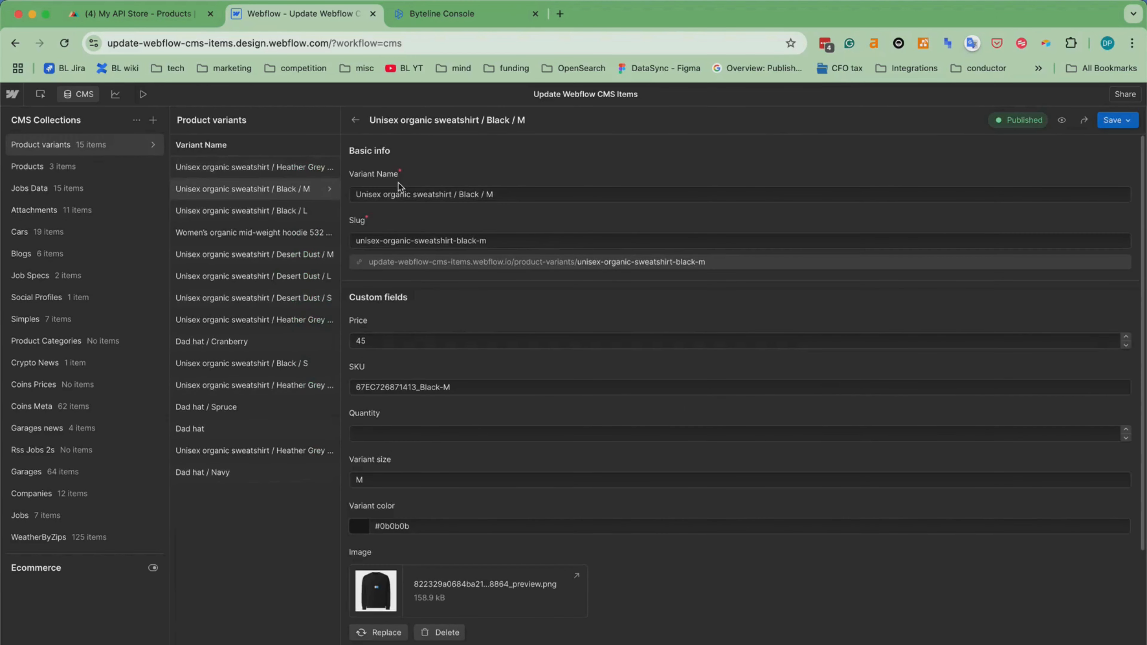
scroll(603, 378, "down", 2)
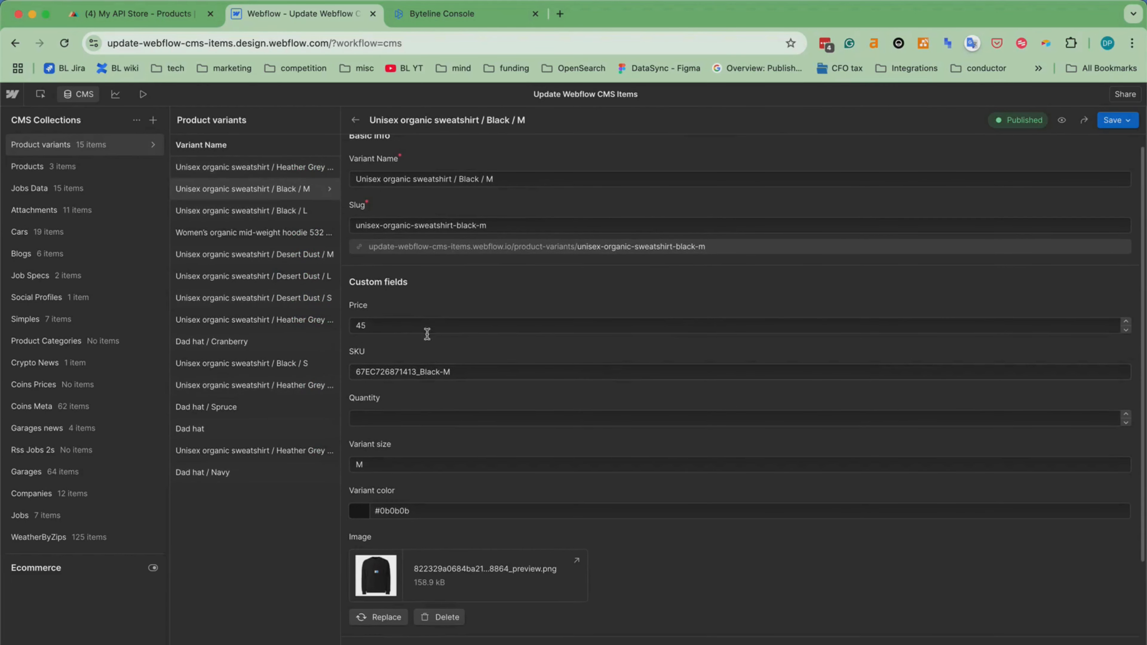
scroll(550, 405, "down", 3)
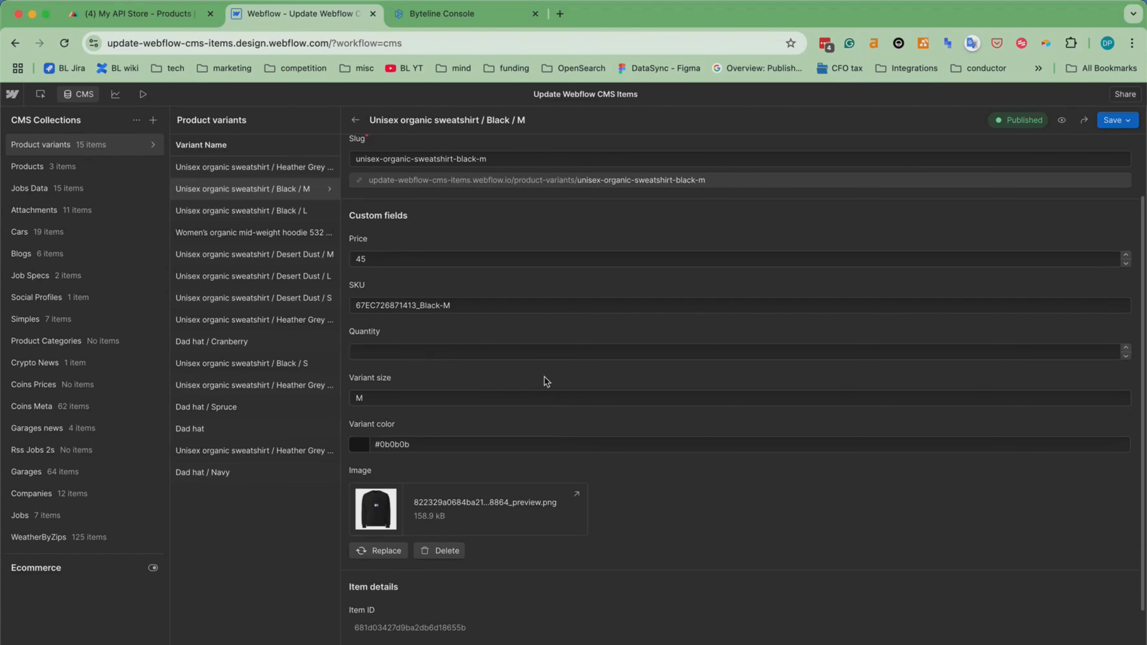
scroll(546, 382, "down", 1)
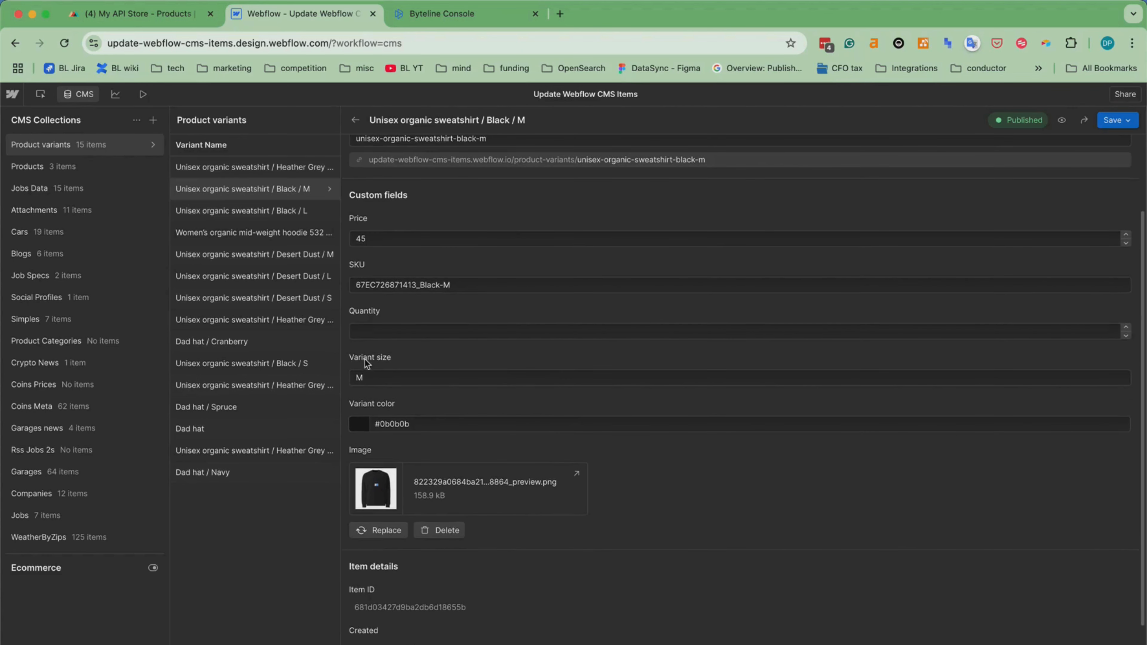
scroll(717, 517, "down", 3)
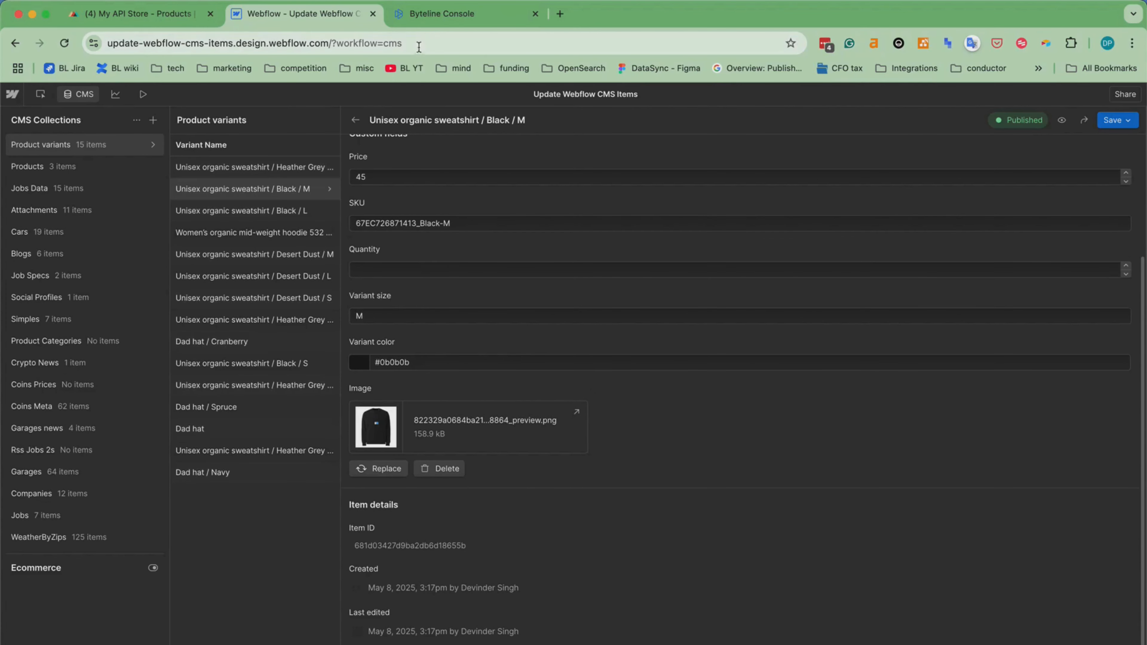
Switch to the Byteline Console and review the sync's change history, including the details of the first Products create record.
left_click(441, 16)
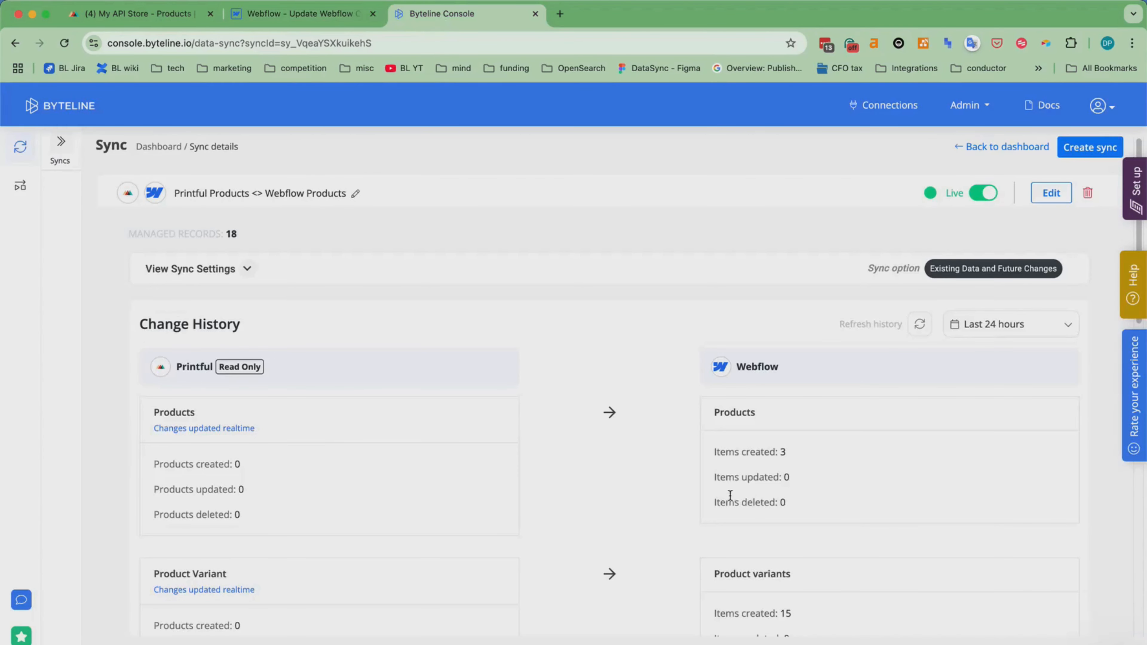
scroll(644, 517, "down", 5)
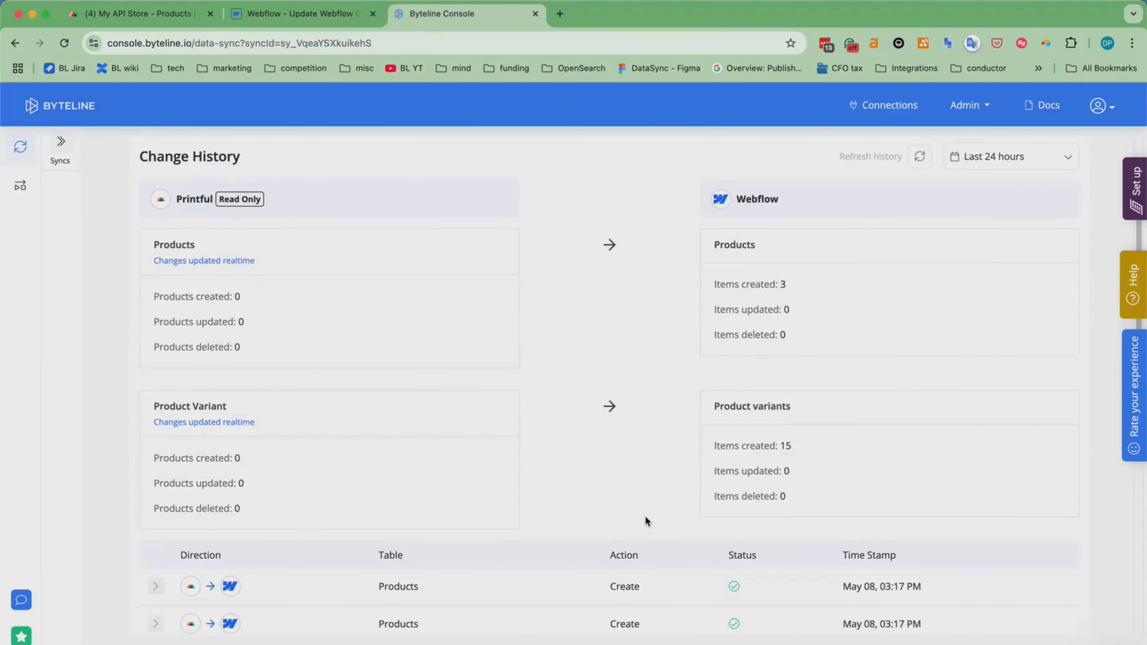
scroll(657, 515, "up", 3)
scroll(658, 515, "down", 10)
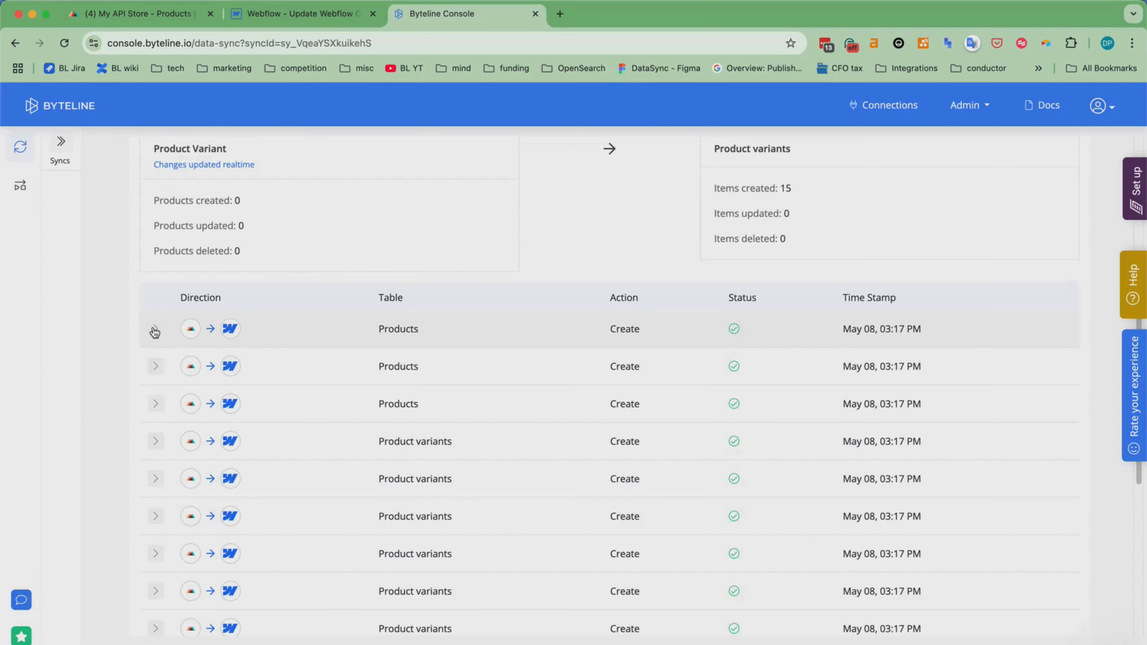
left_click(155, 332)
scroll(452, 519, "down", 1)
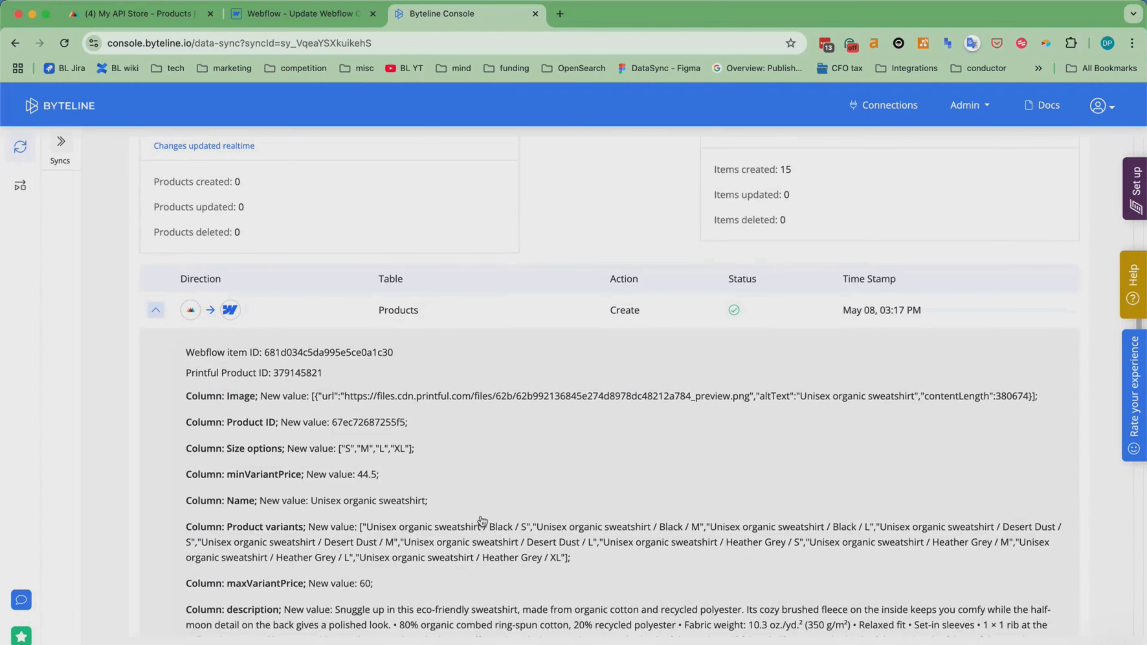
scroll(482, 520, "down", 1)
left_click(155, 288)
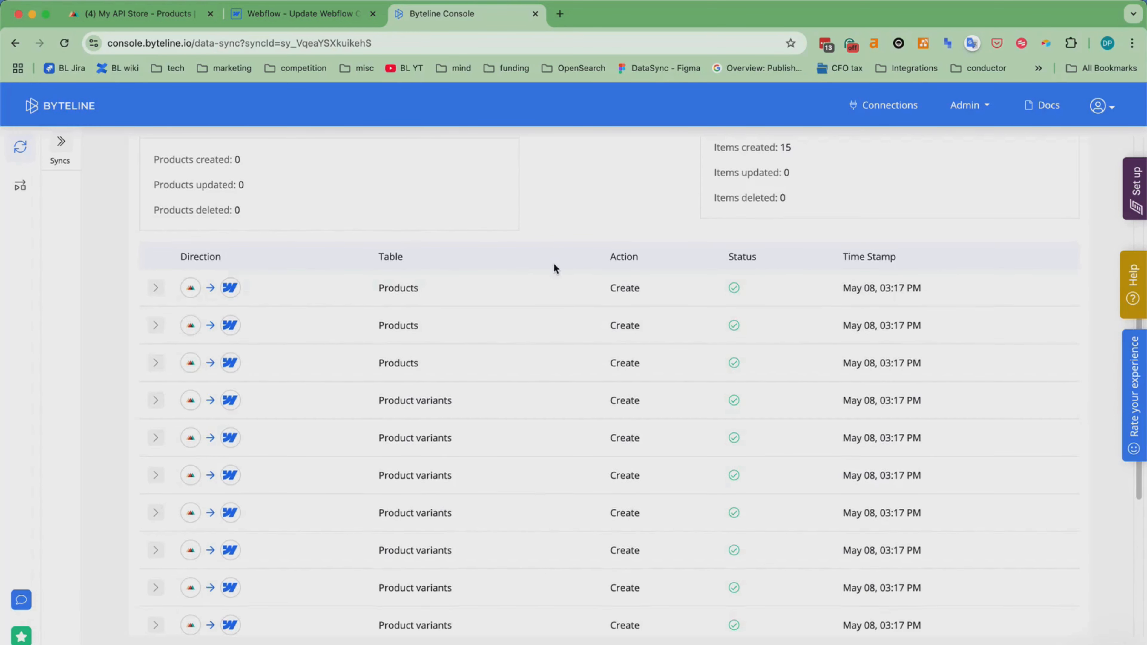
scroll(553, 265, "up", 10)
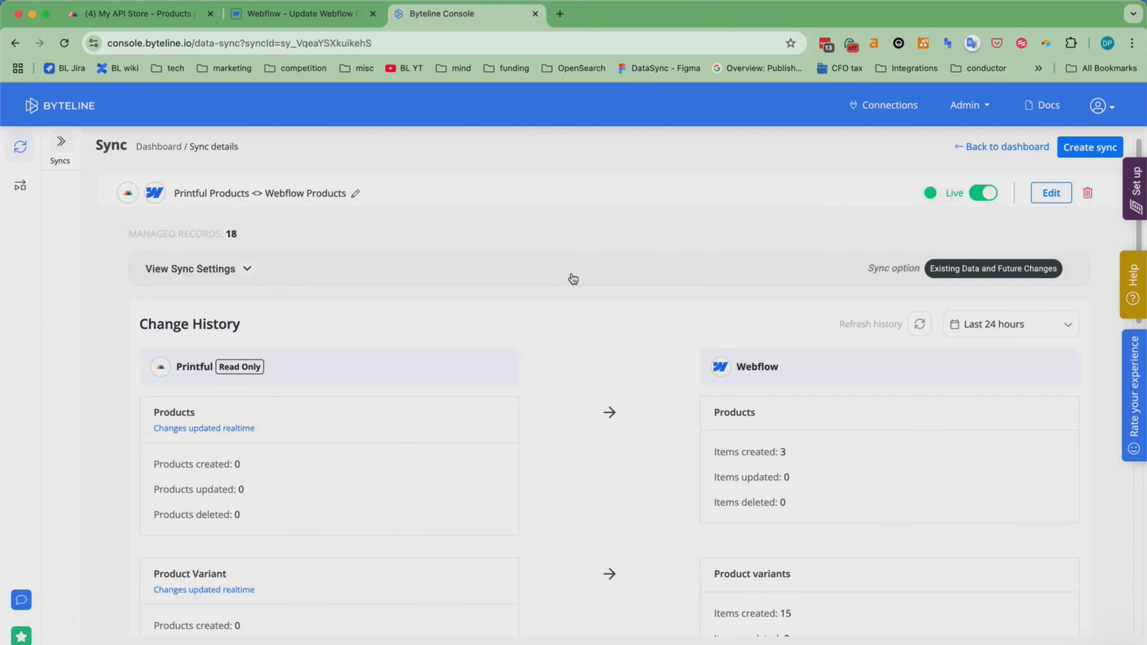
Create a new sync with Foxy as the first app and Transactions as its data type.
left_click(1089, 148)
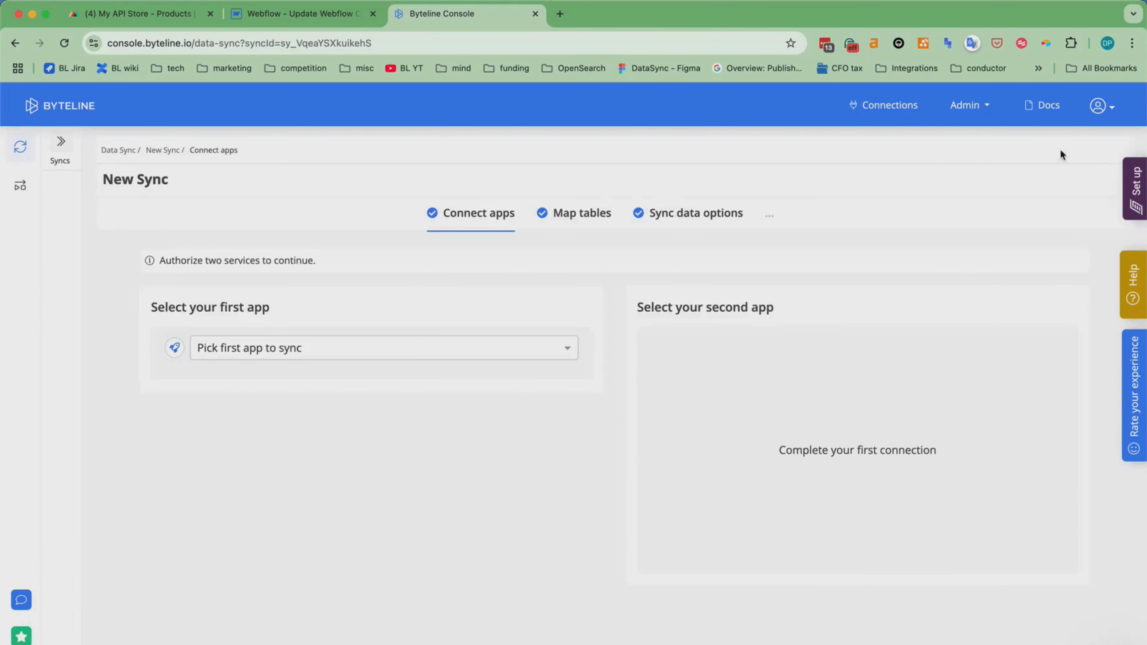
left_click(269, 350)
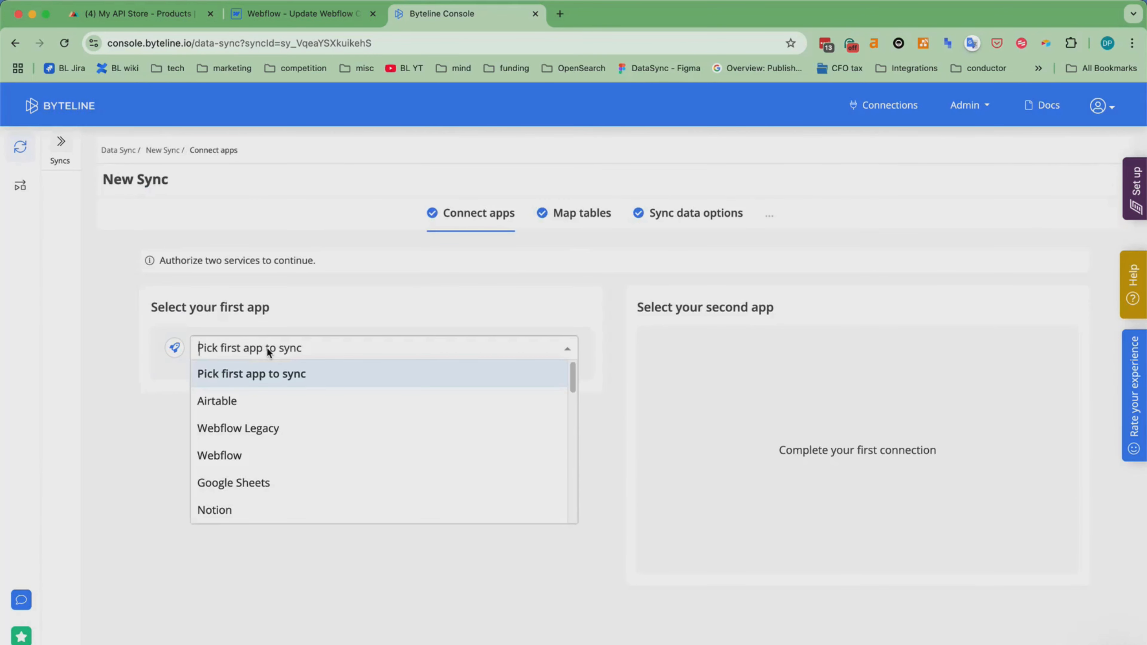
type("Fox")
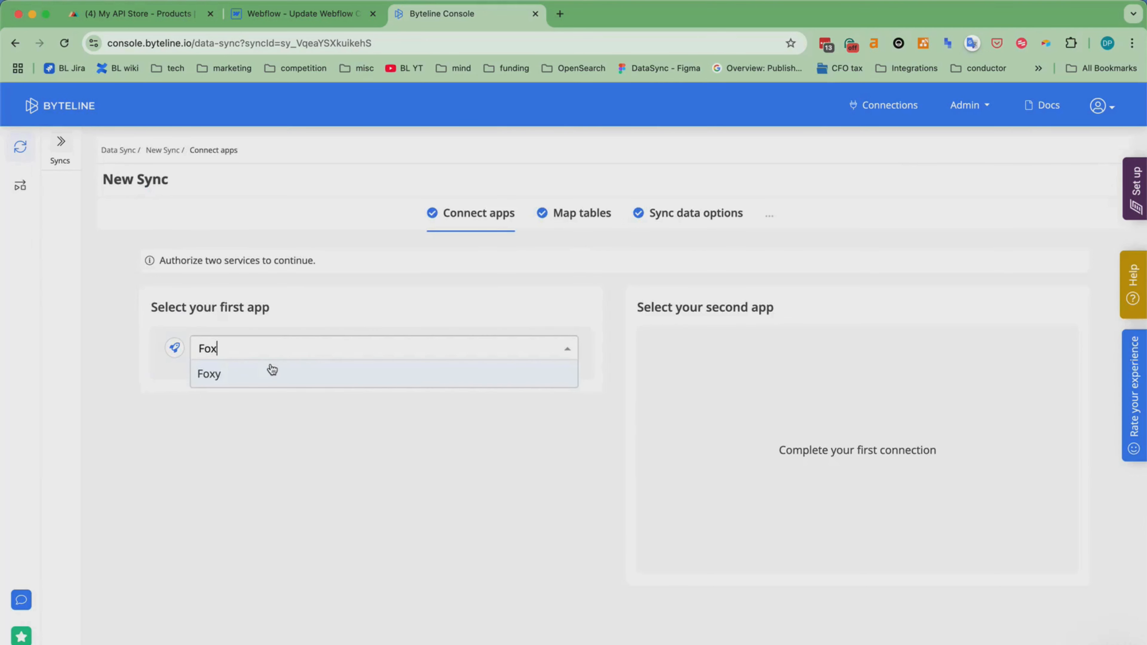
left_click(272, 372)
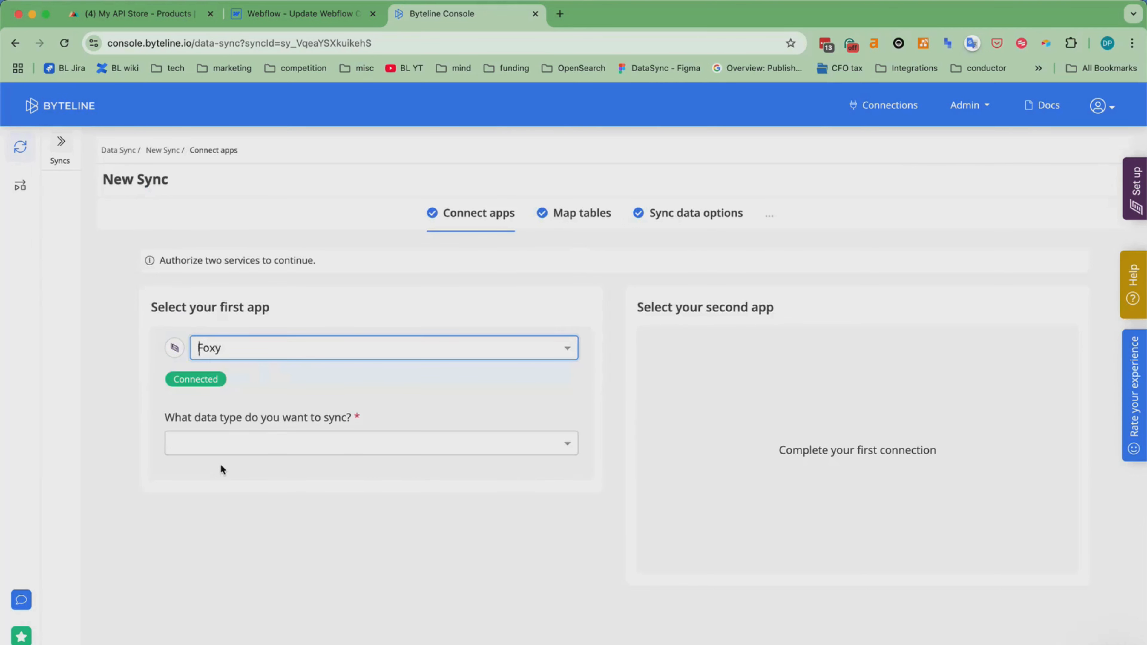
left_click(213, 445)
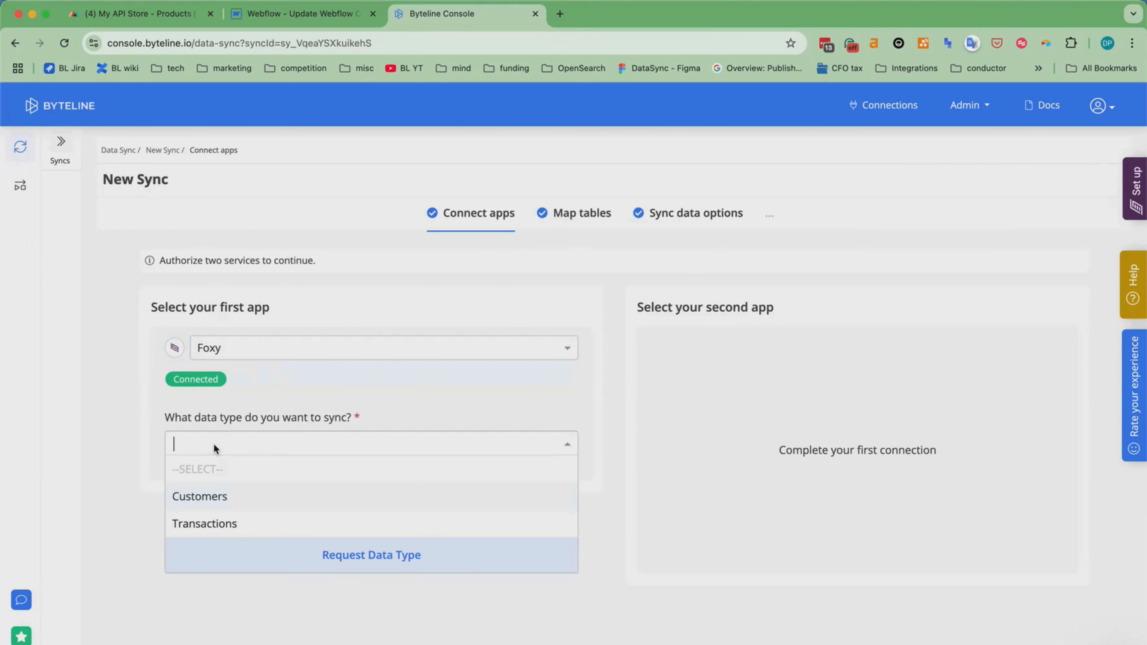
left_click(210, 530)
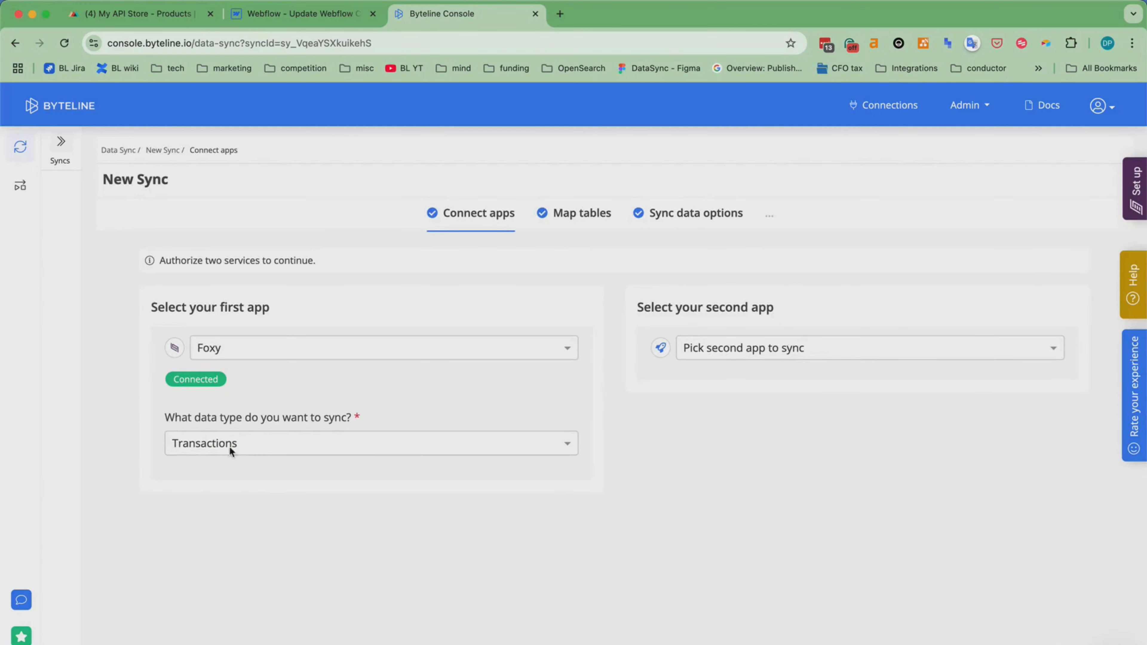
Choose Printful as the sync's second app with Orders as its data type.
left_click(786, 347)
type("Pri")
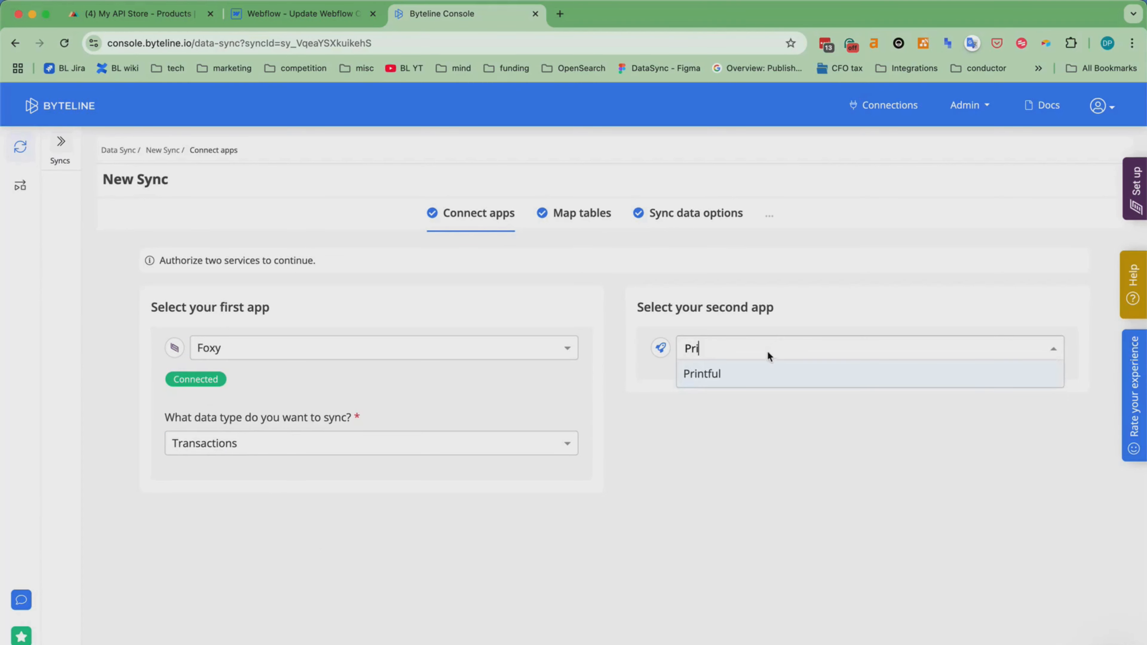
left_click(748, 367)
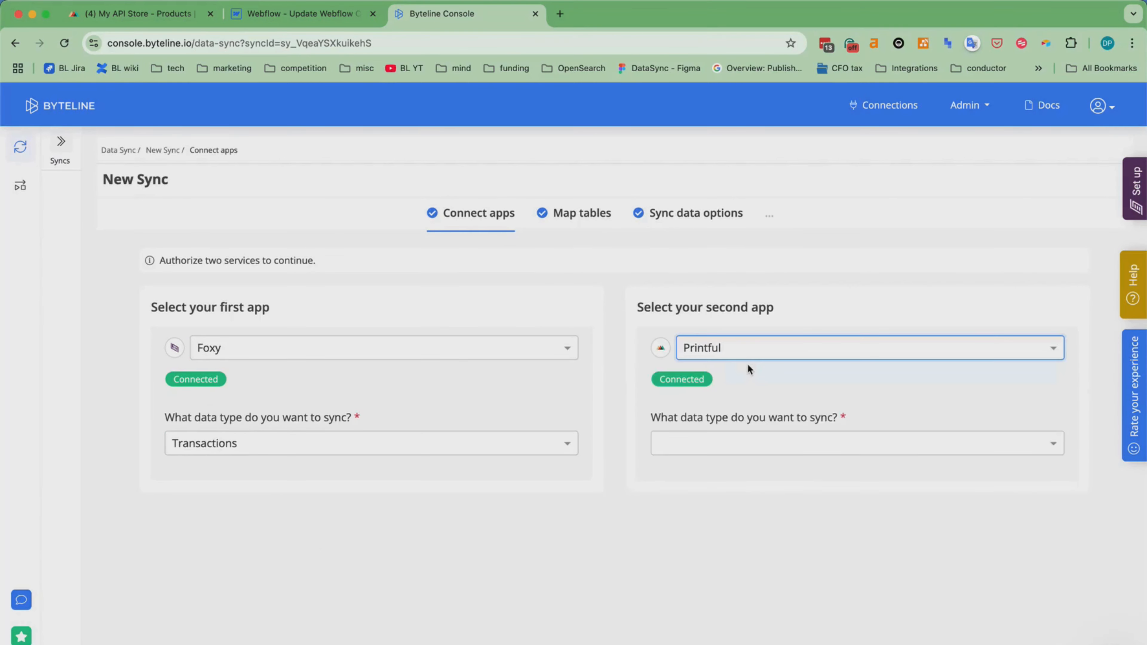
left_click(699, 445)
left_click(694, 497)
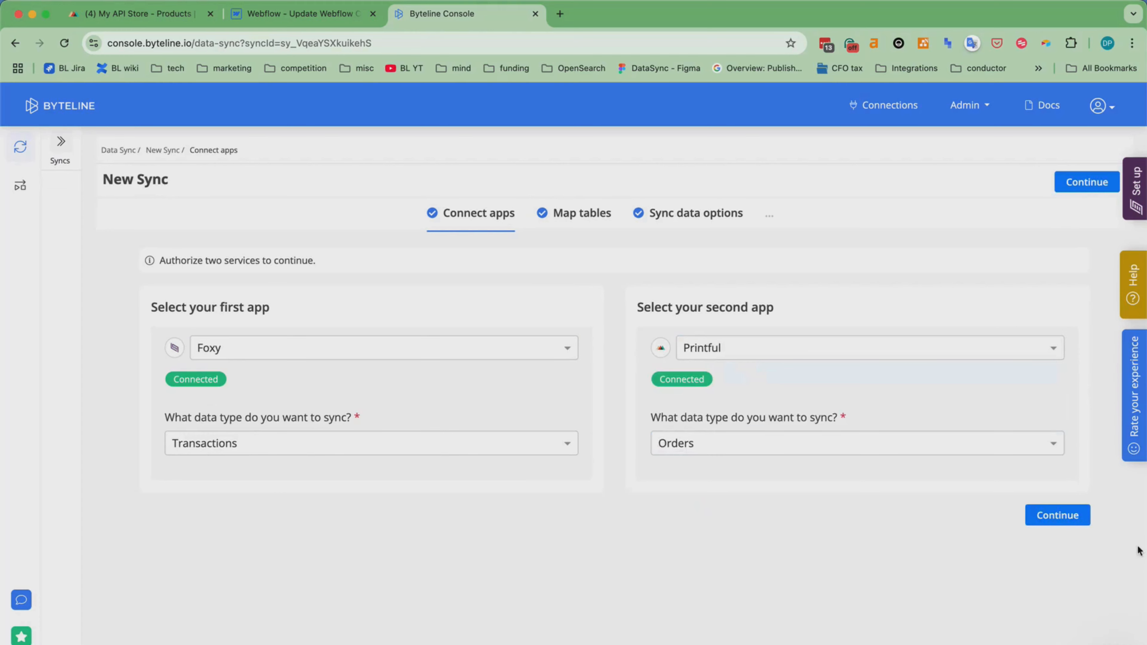
Proceed to table mapping and review the Foxy Transactions table's data settings, including the Record Tracking Time Frame, without changing them.
left_click(1048, 518)
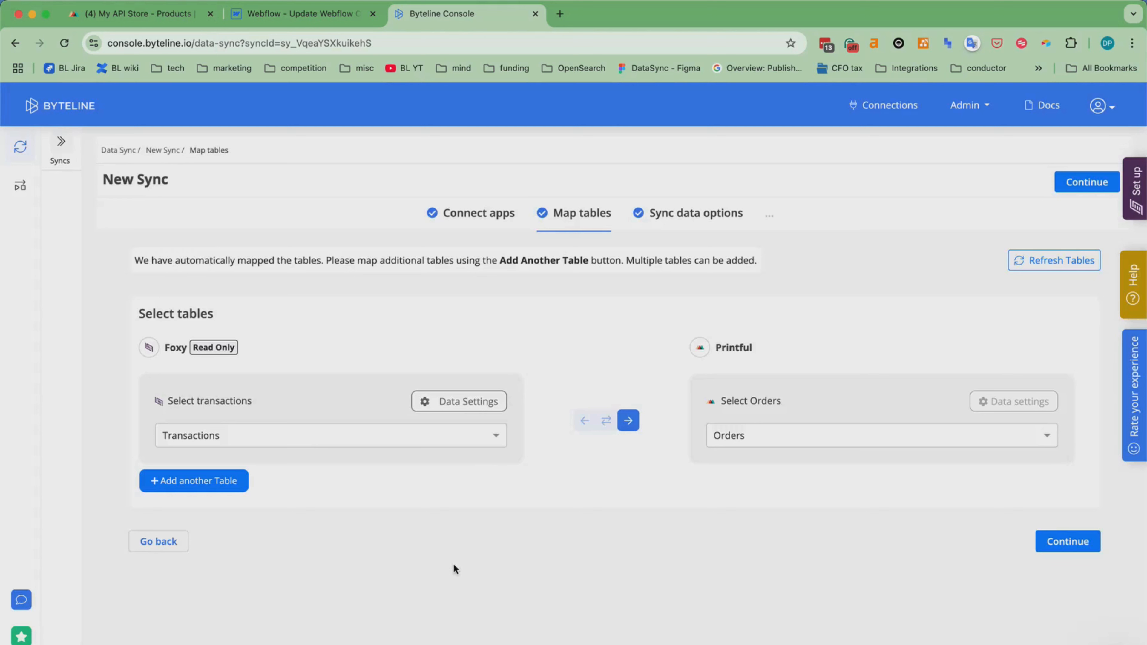
left_click(465, 402)
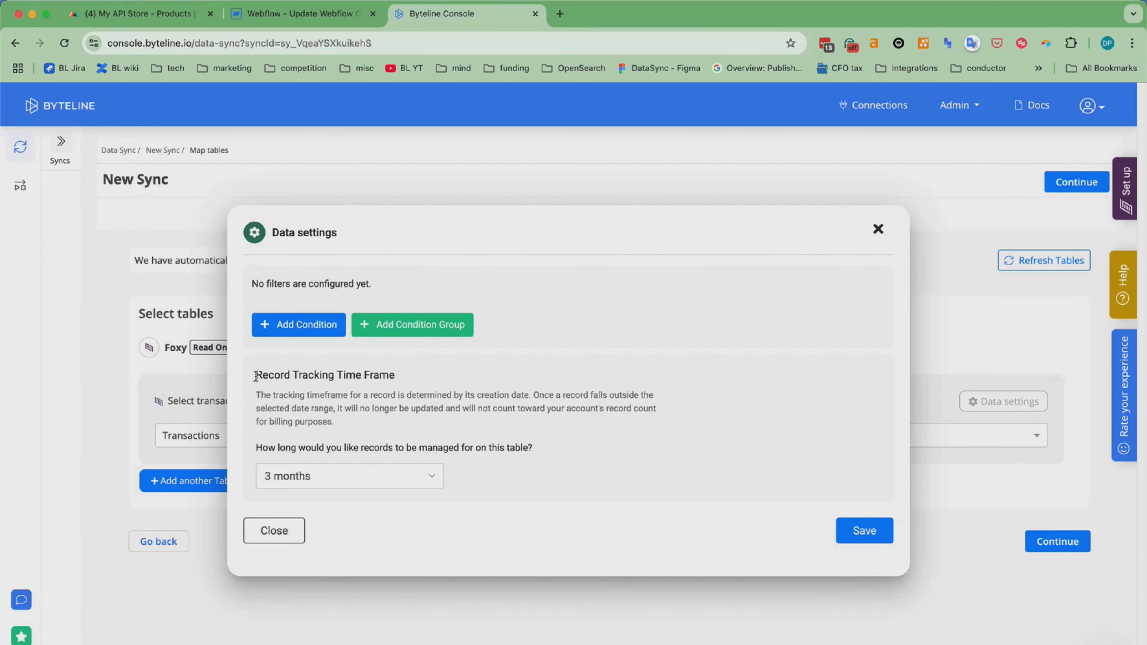
left_click_drag(256, 376, 393, 376)
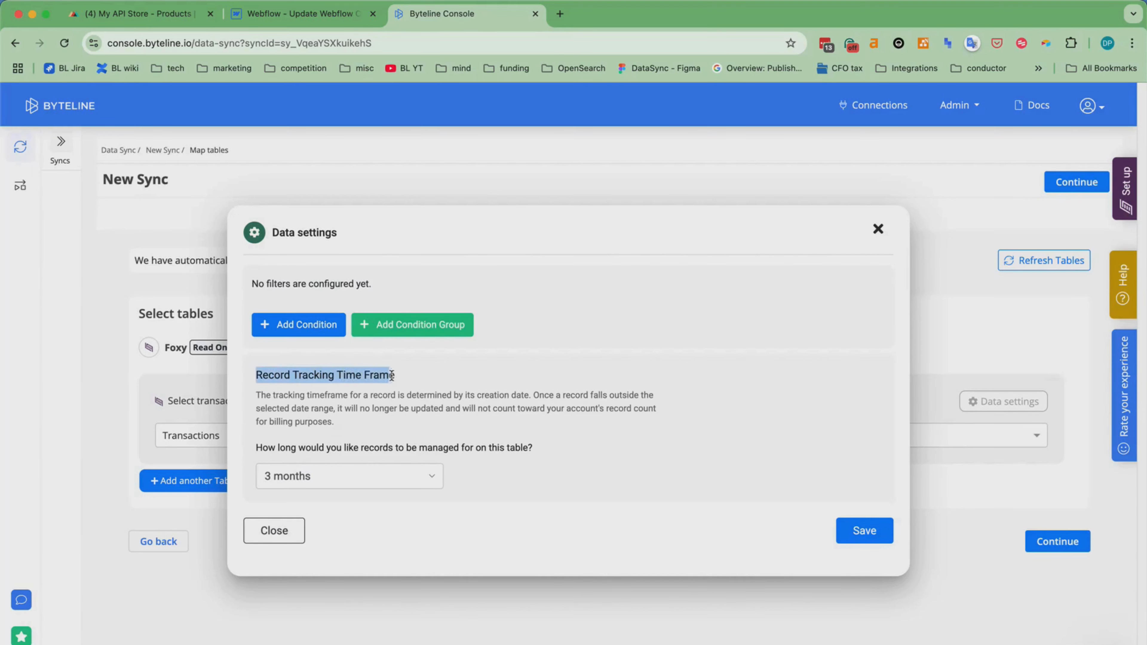
left_click(435, 384)
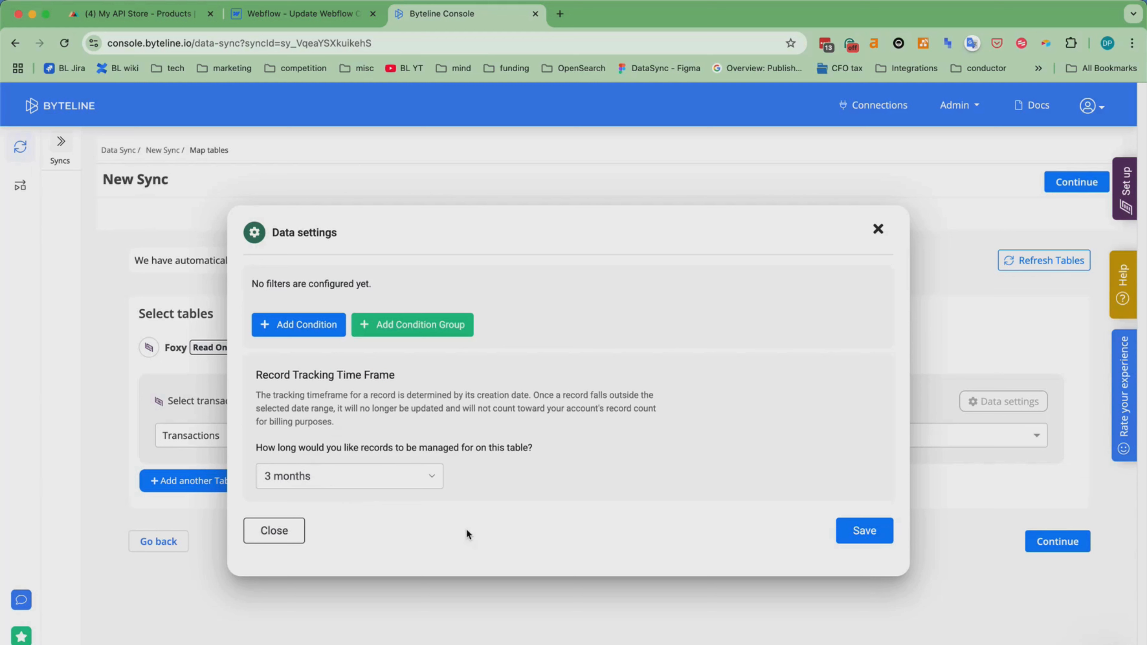
left_click(878, 229)
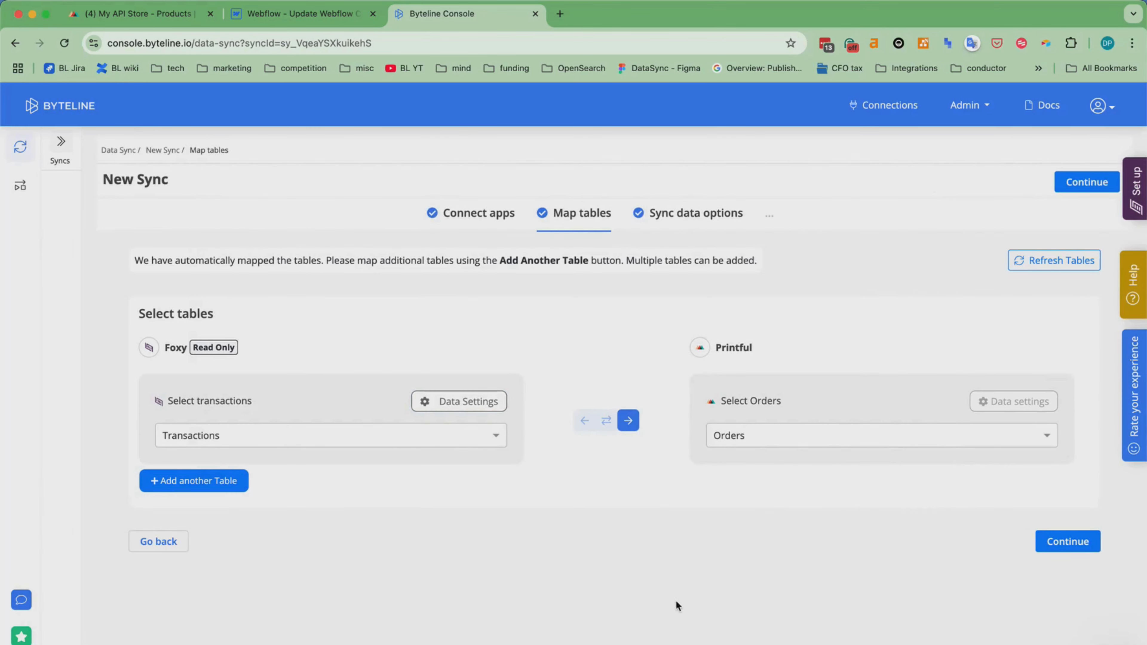
Accept the Transactions-to-Orders table mapping, limit the sync to Future Changes Only, and proceed to field mapping, dismissing its guide.
left_click(1072, 544)
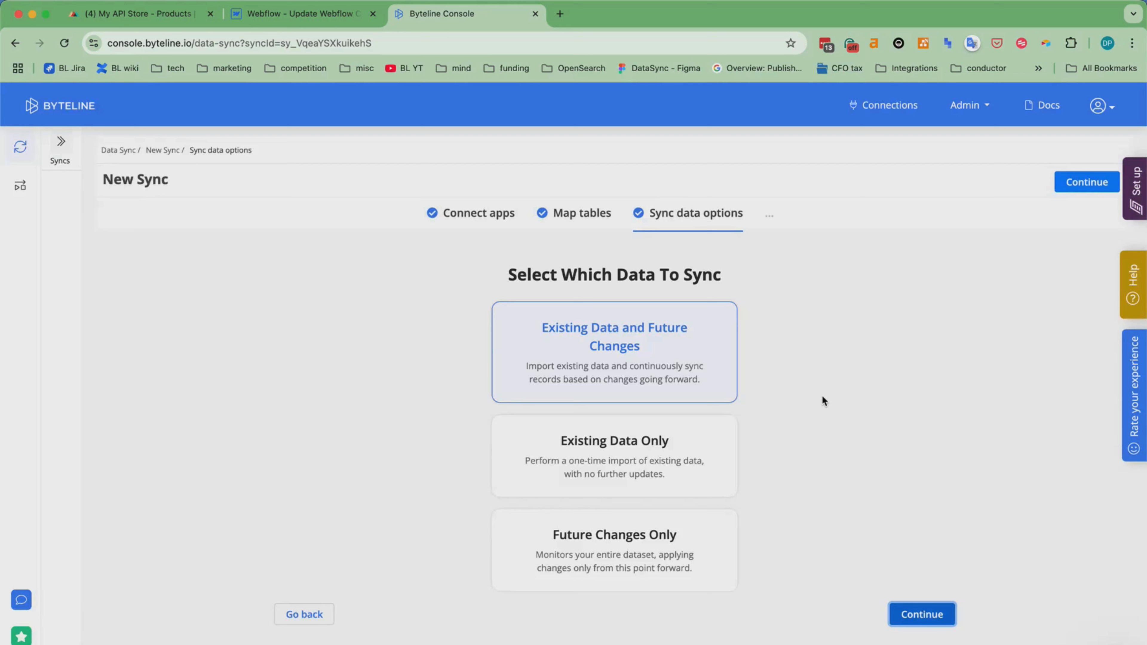
left_click(624, 554)
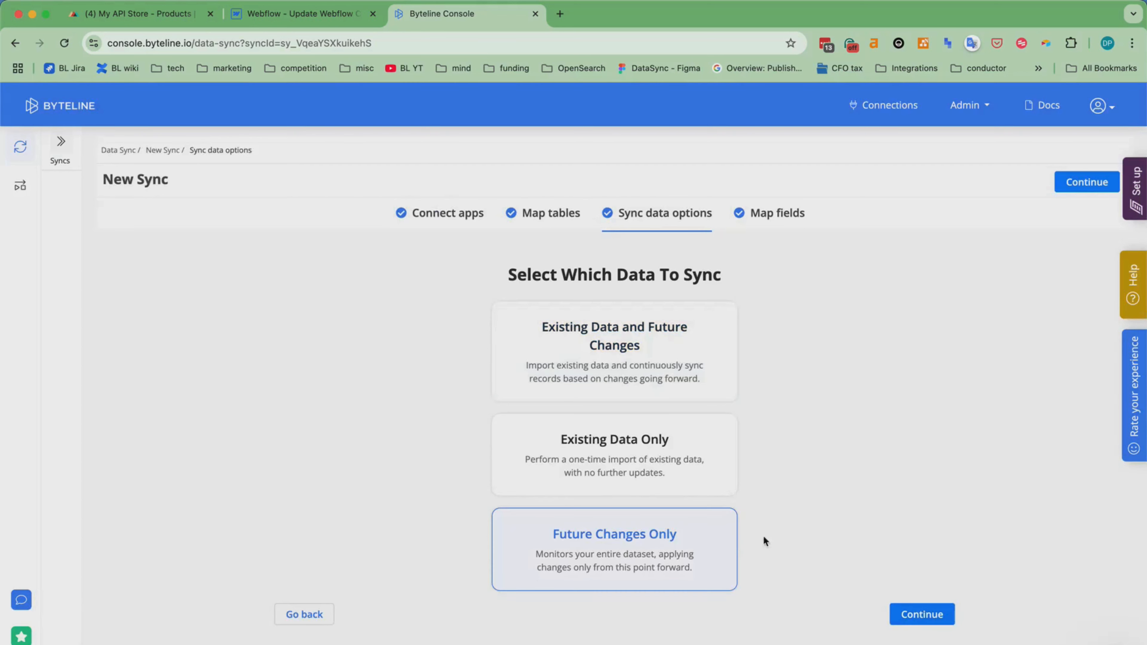
left_click(923, 614)
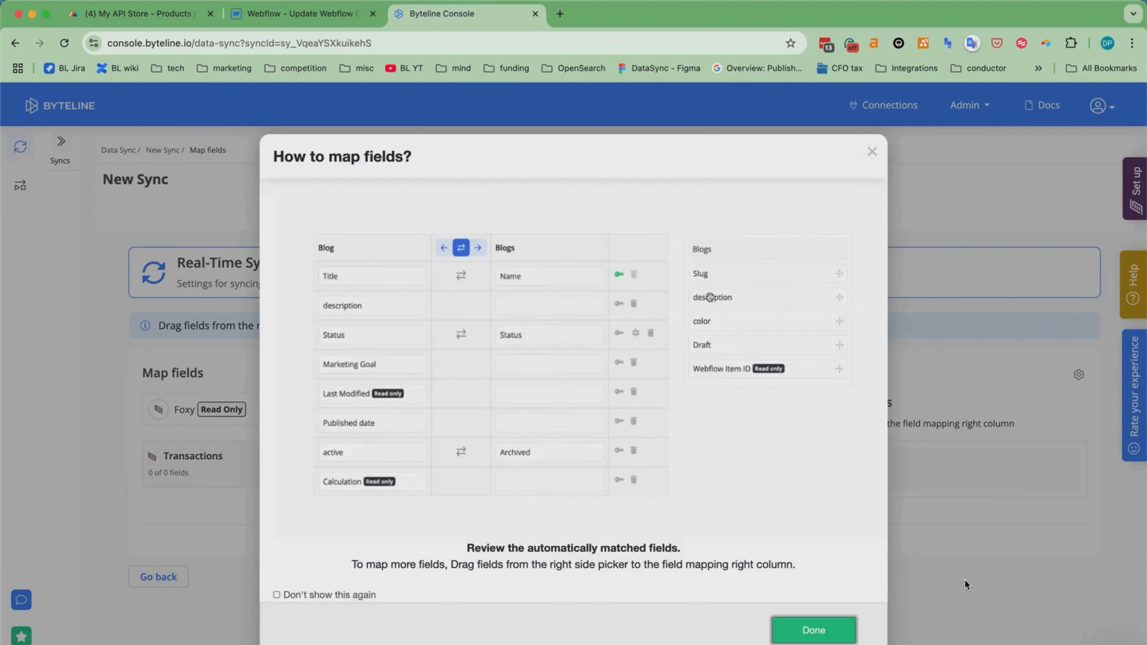
left_click(797, 622)
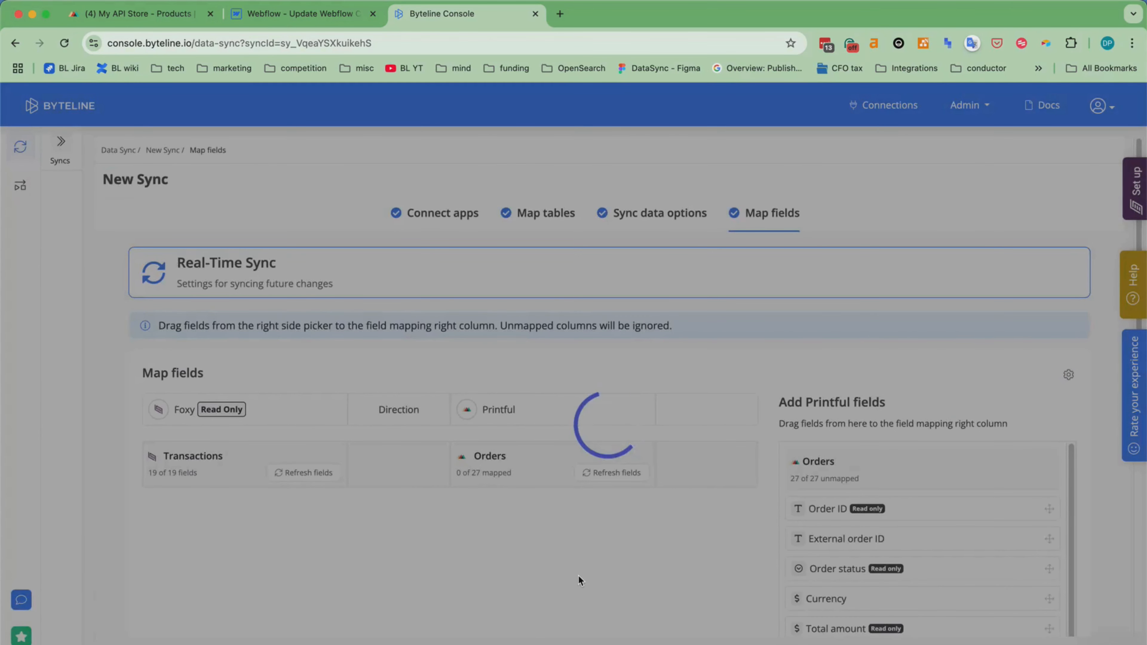
Examine the automatic field mappings between Foxy Transactions and Printful Orders, including line items, customer details and shipping address.
scroll(579, 576, "down", 6)
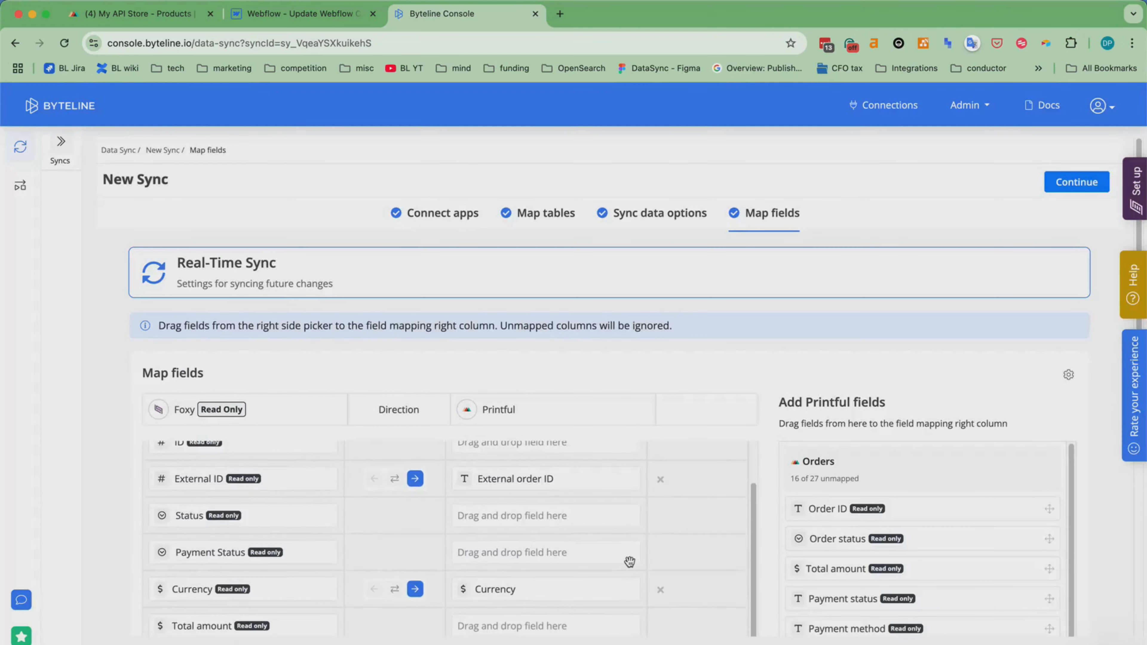
scroll(795, 488, "down", 1)
scroll(712, 503, "down", 5)
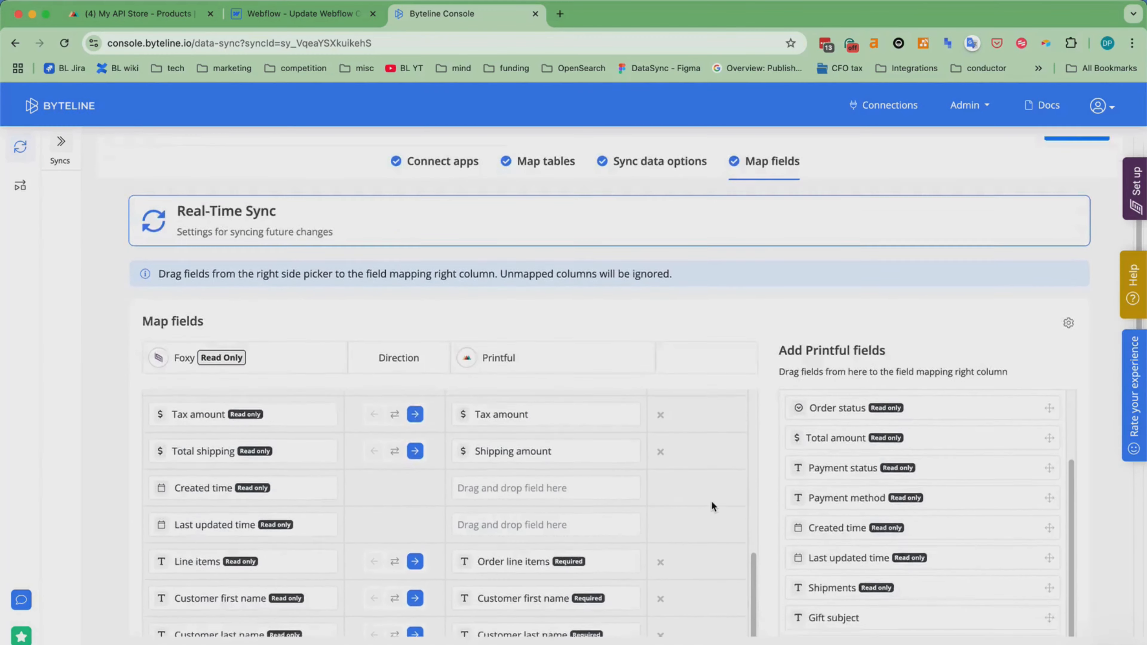
scroll(688, 504, "up", 6)
scroll(687, 499, "down", 4)
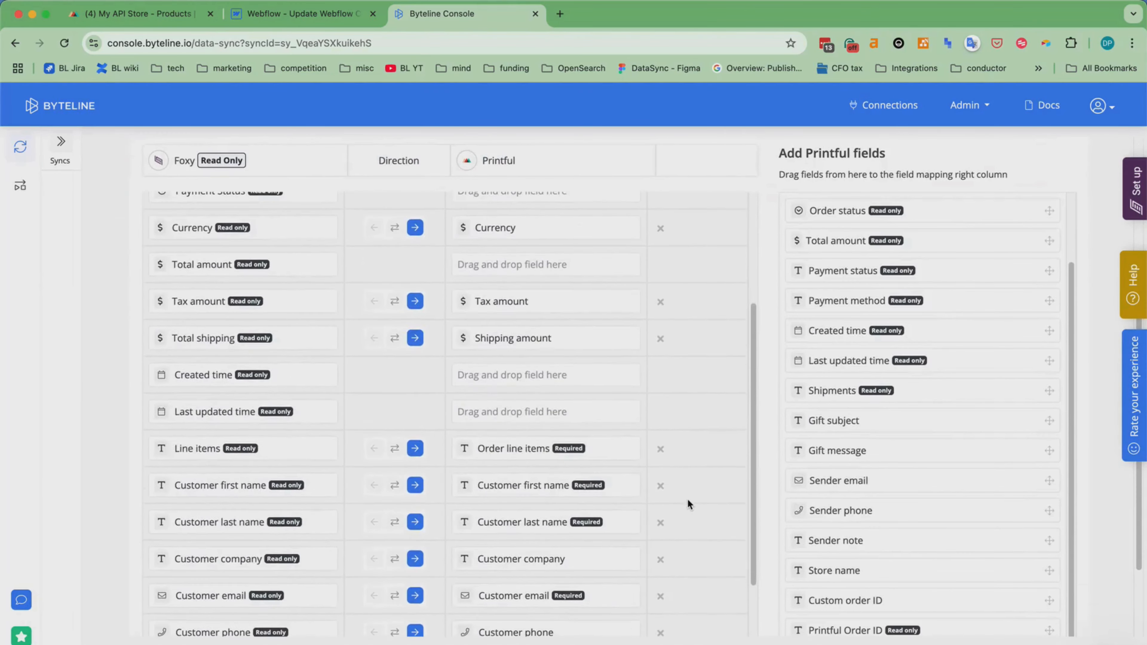
scroll(688, 499, "down", 2)
scroll(687, 499, "down", 3)
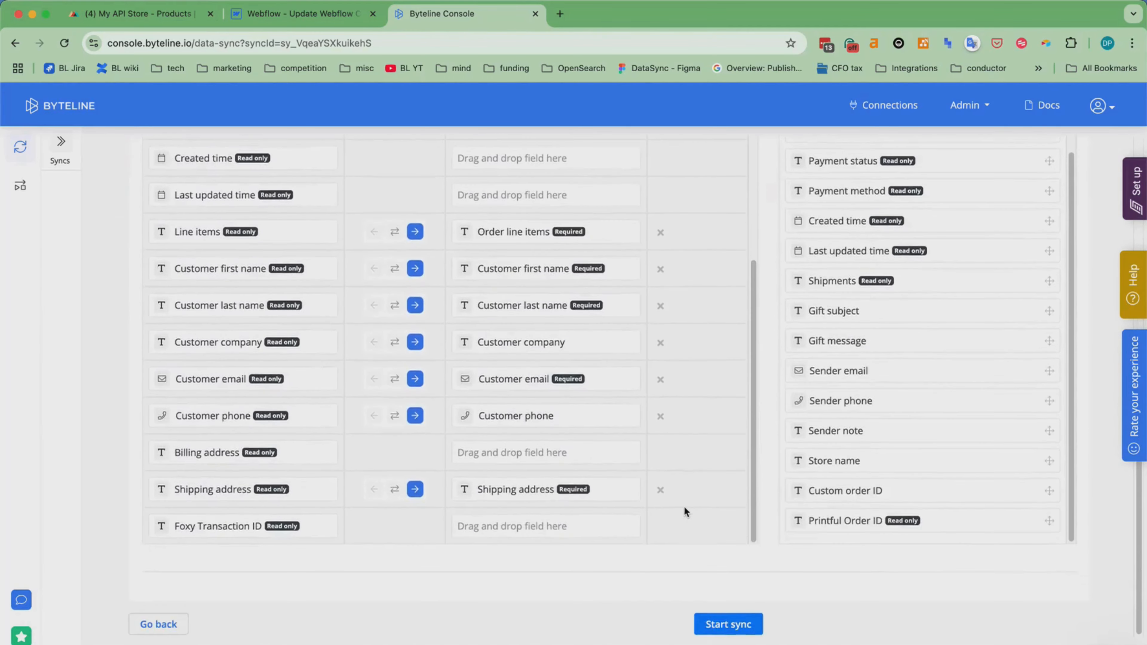
scroll(682, 457, "up", 2)
scroll(684, 460, "up", 5)
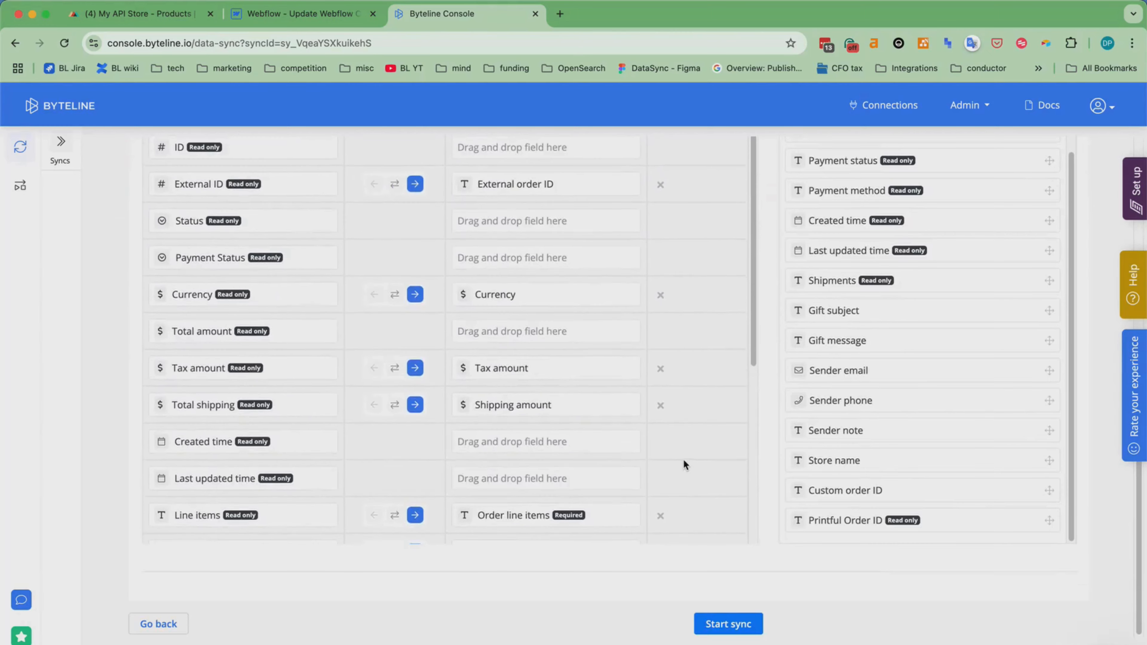
scroll(683, 460, "up", 5)
scroll(686, 481, "down", 5)
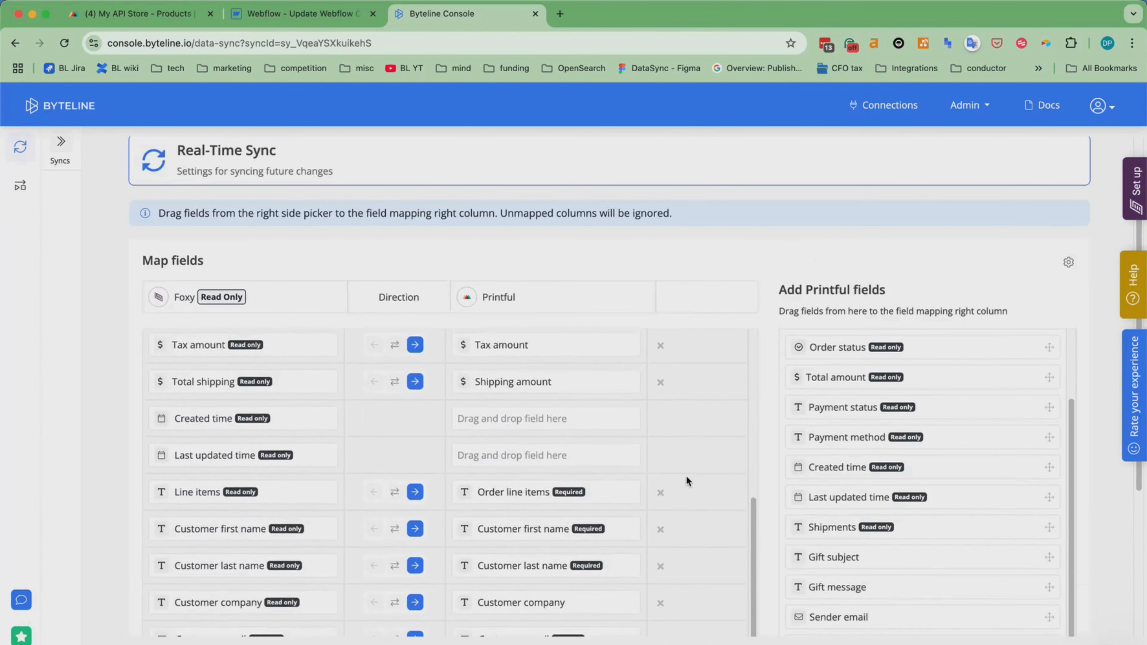
Start the Foxy Transactions to Printful Orders sync with the automatically mapped fields.
scroll(854, 485, "down", 1)
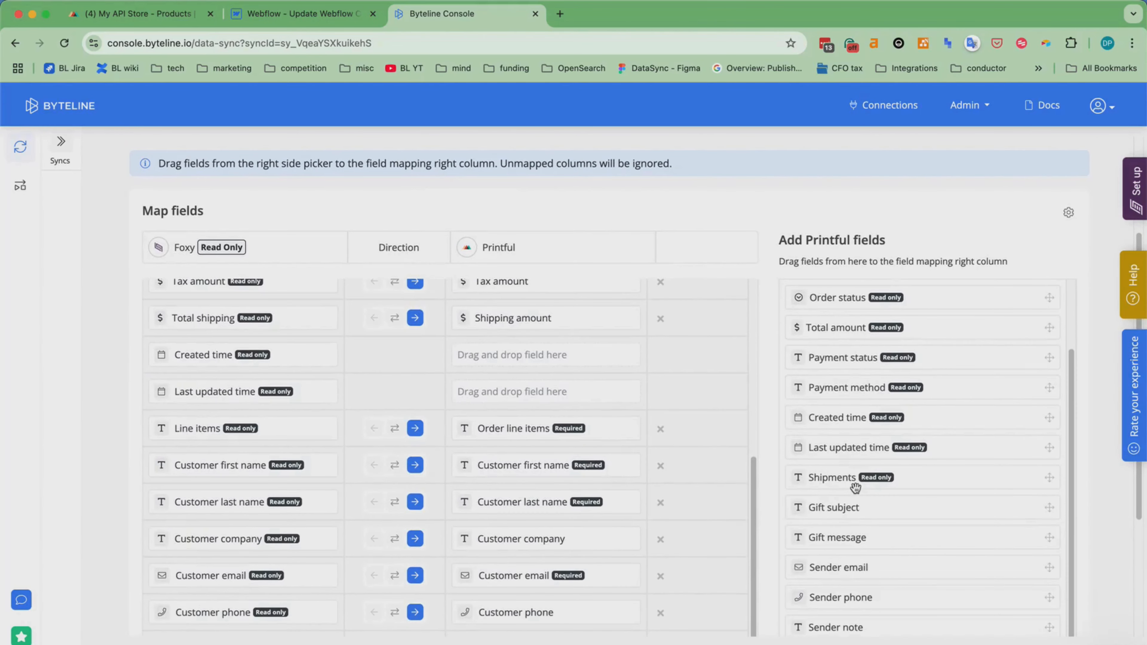
scroll(717, 488, "down", 5)
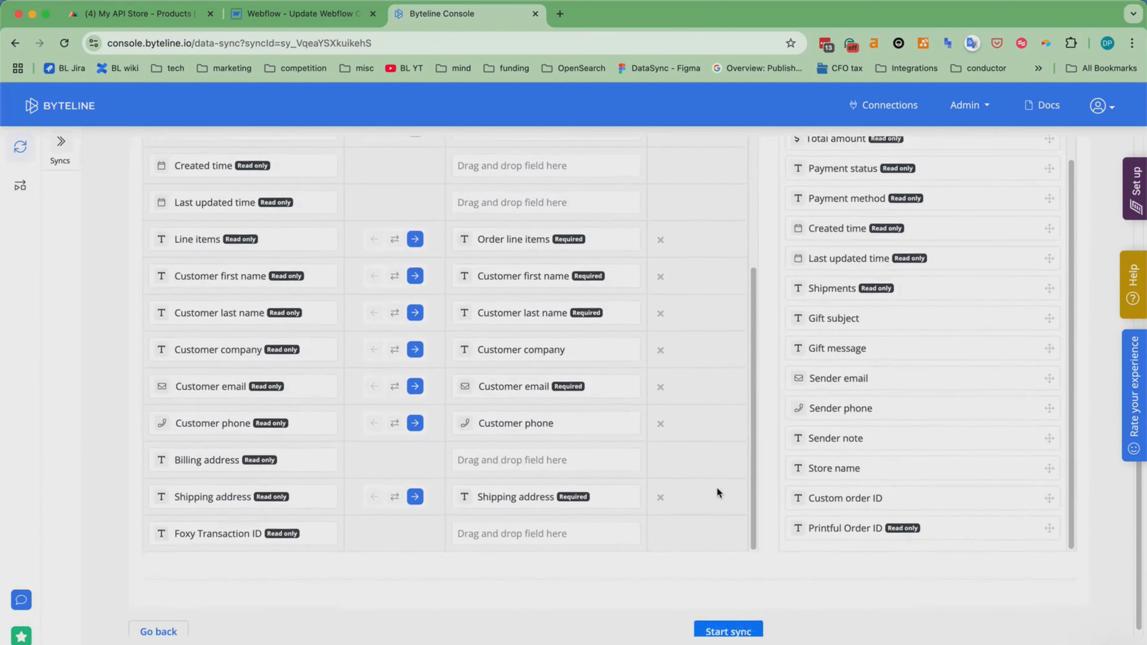
left_click(732, 625)
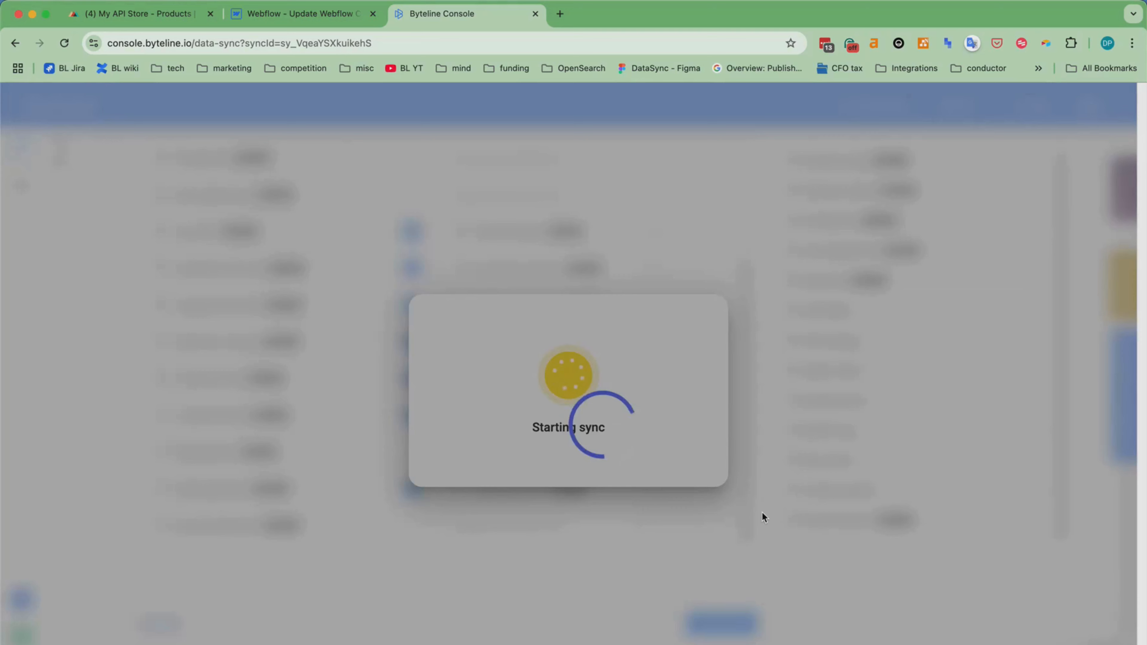